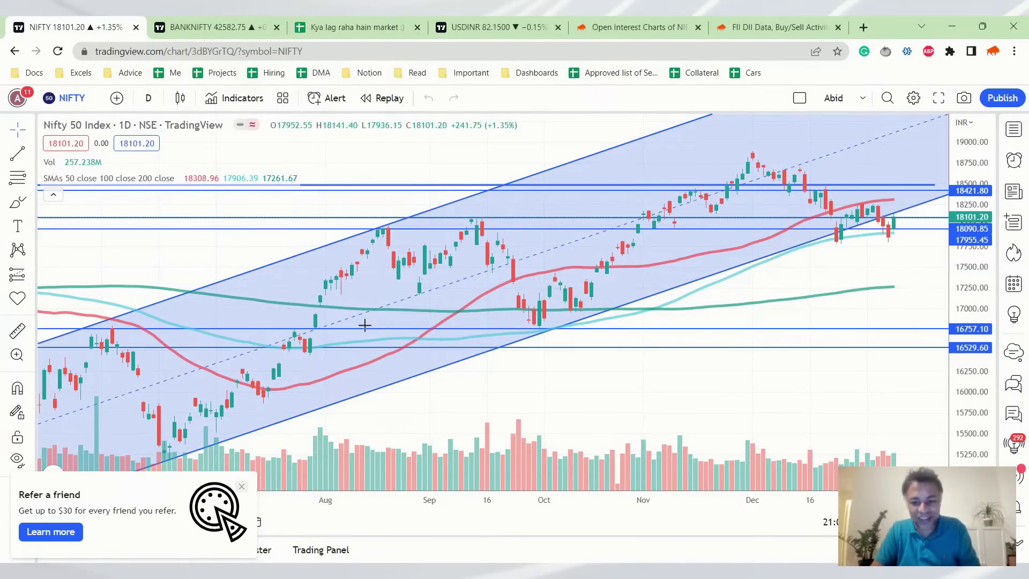
# Switch to the "Kya lag raha hain market :)" spreadsheet and correct the 9-Jan verdict to "Sell on upticks at 18000 levels".
pyautogui.moveTo(971, 268); pyautogui.dragTo(971, 284)
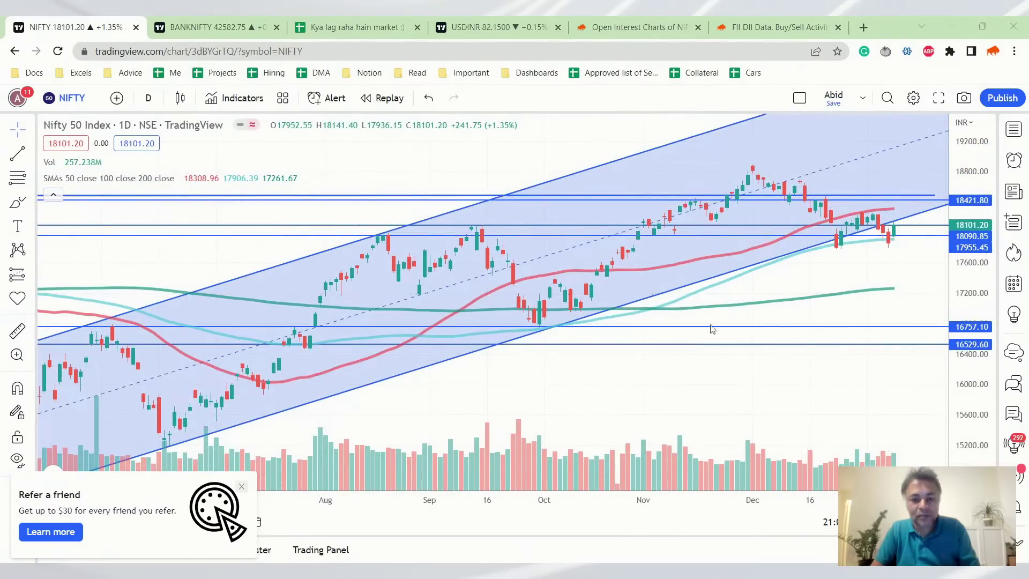
pyautogui.hotkey('ctrl', 'Tab')
pyautogui.hotkey('ctrl', 'Tab')
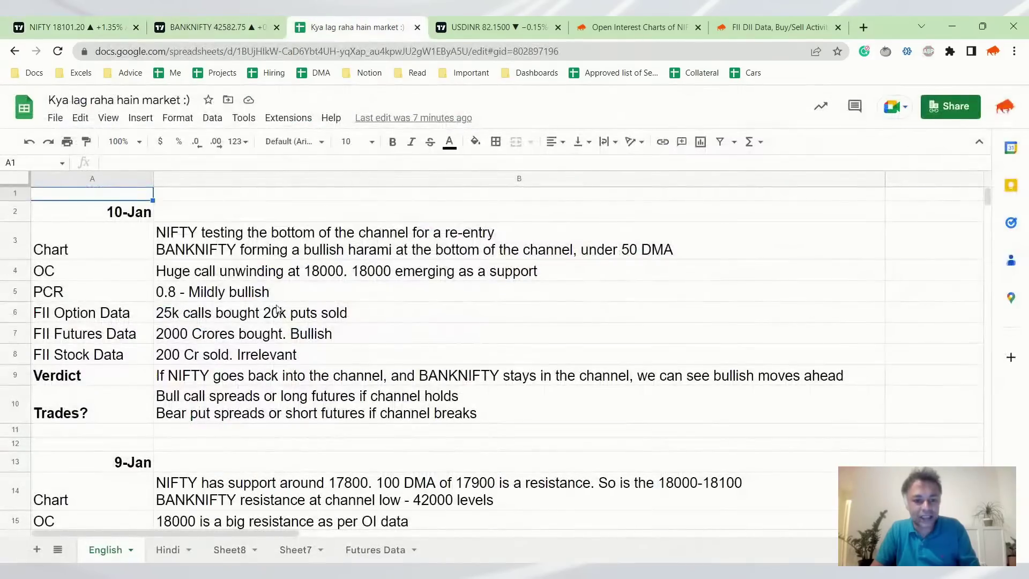
pyautogui.scroll(-3, 284, 285)
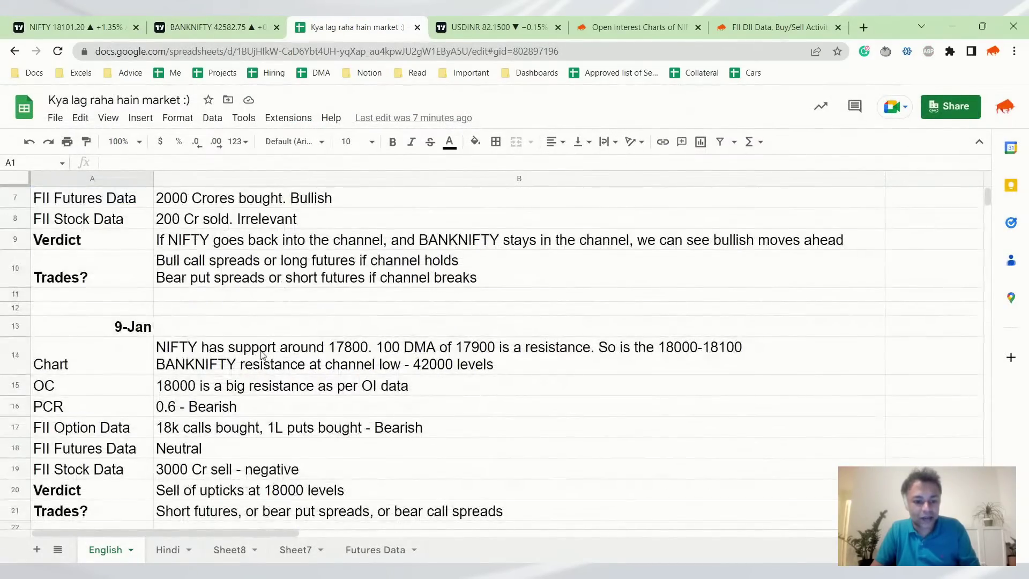
pyautogui.scroll(-1, 262, 355)
pyautogui.click(252, 430)
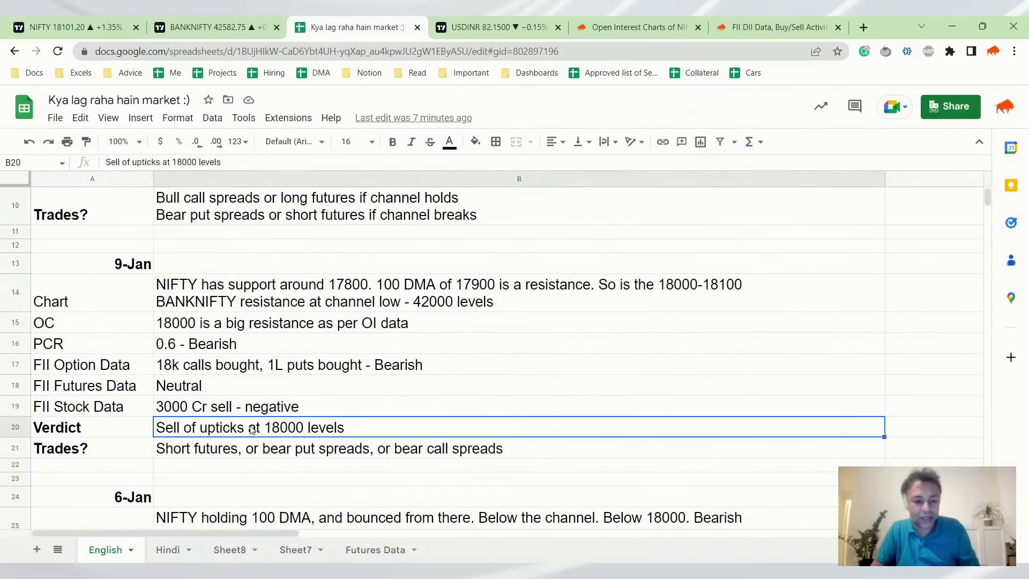
pyautogui.doubleClick(221, 426)
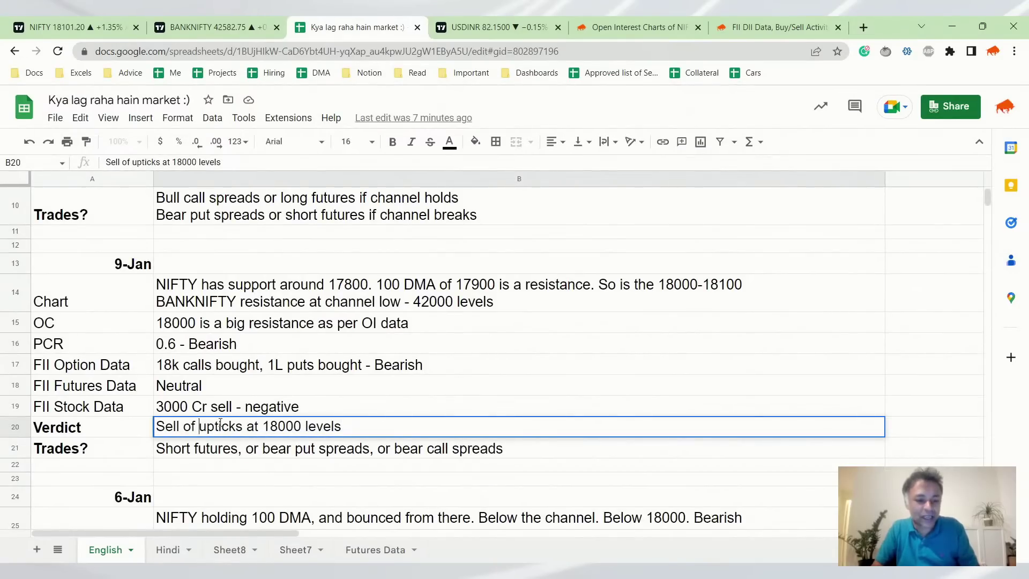
pyautogui.write('n')
pyautogui.press('Return')
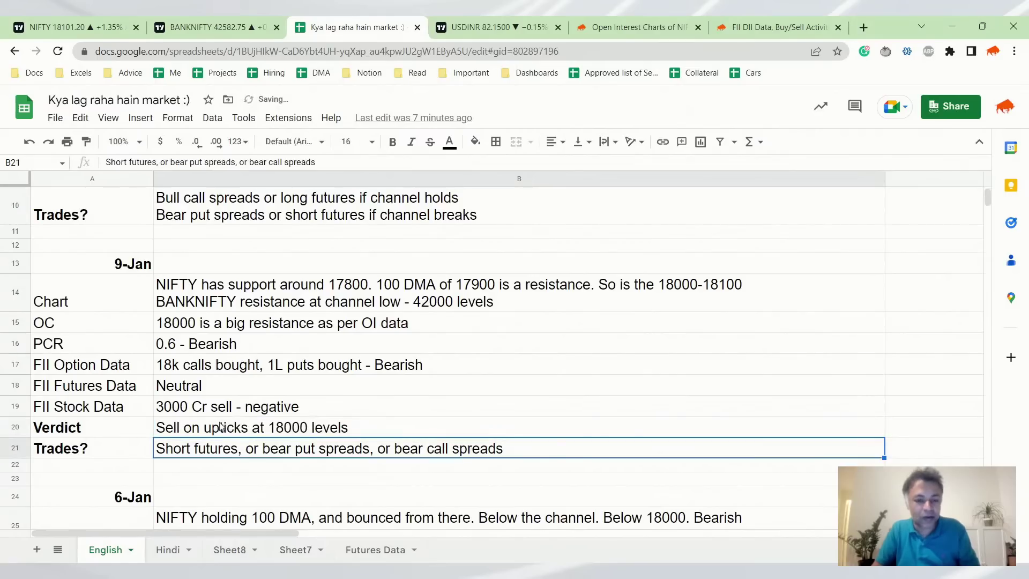
# Review the 9-Jan chart note in the sheet and examine the latest daily candles on the NIFTY chart in TradingView.
pyautogui.click(494, 272)
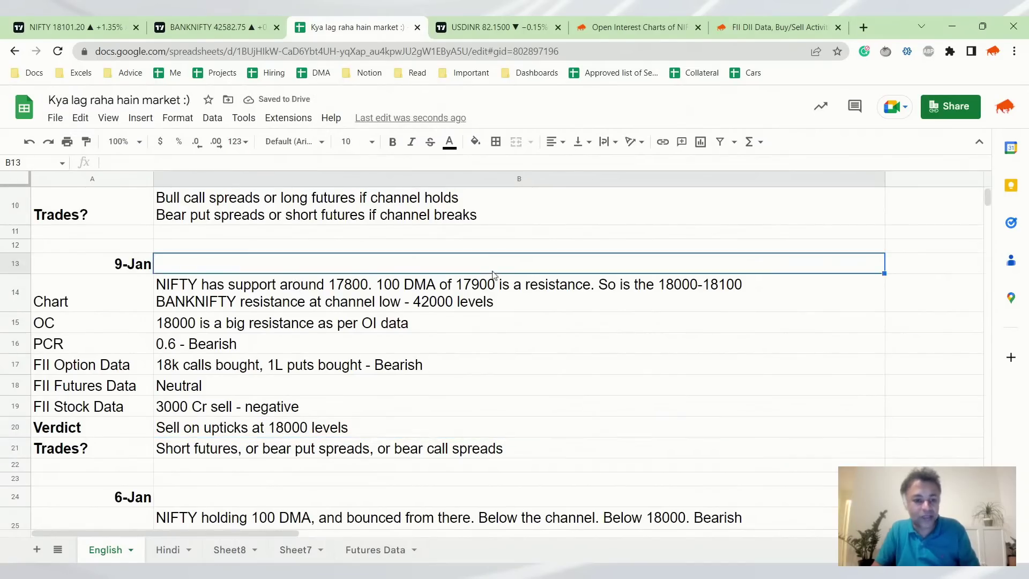
pyautogui.click(467, 291)
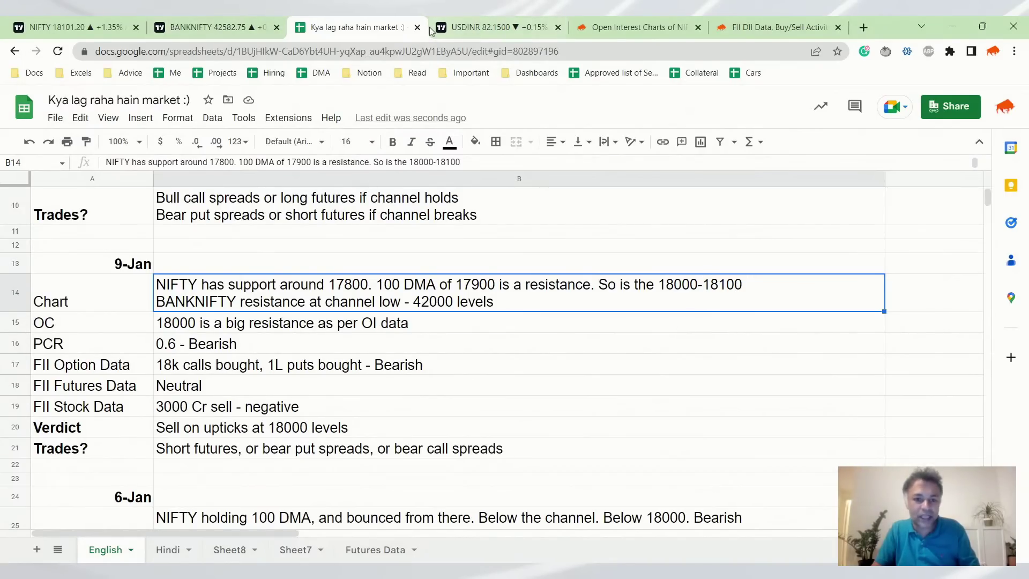
pyautogui.click(80, 27)
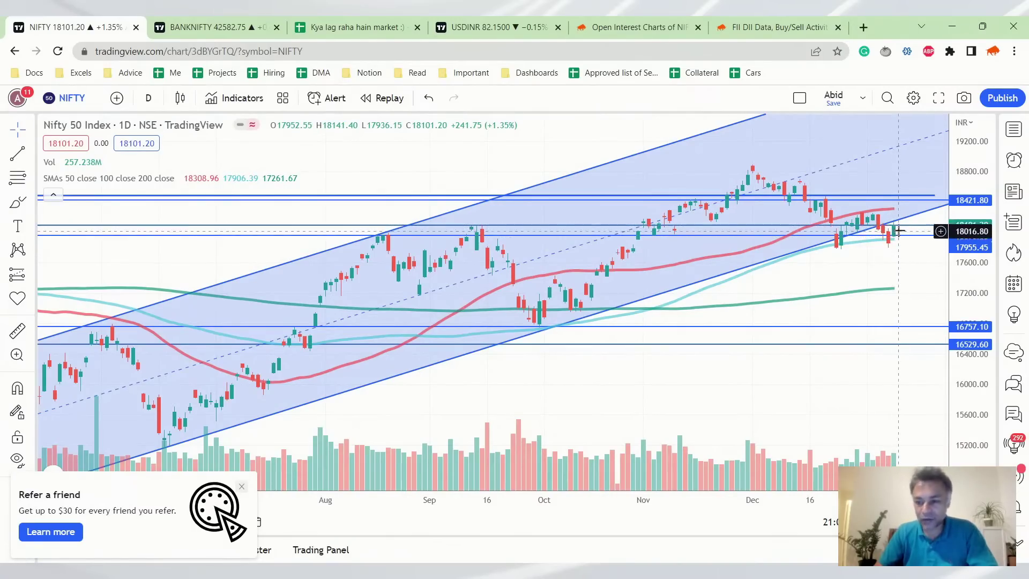
pyautogui.scroll(3, 897, 230)
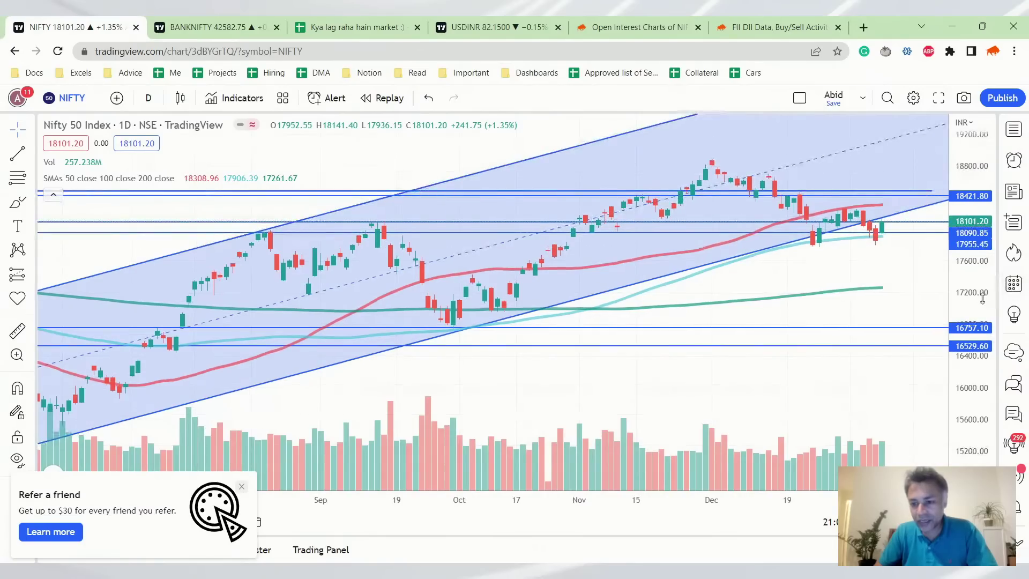
pyautogui.moveTo(881, 230); pyautogui.dragTo(820, 343)
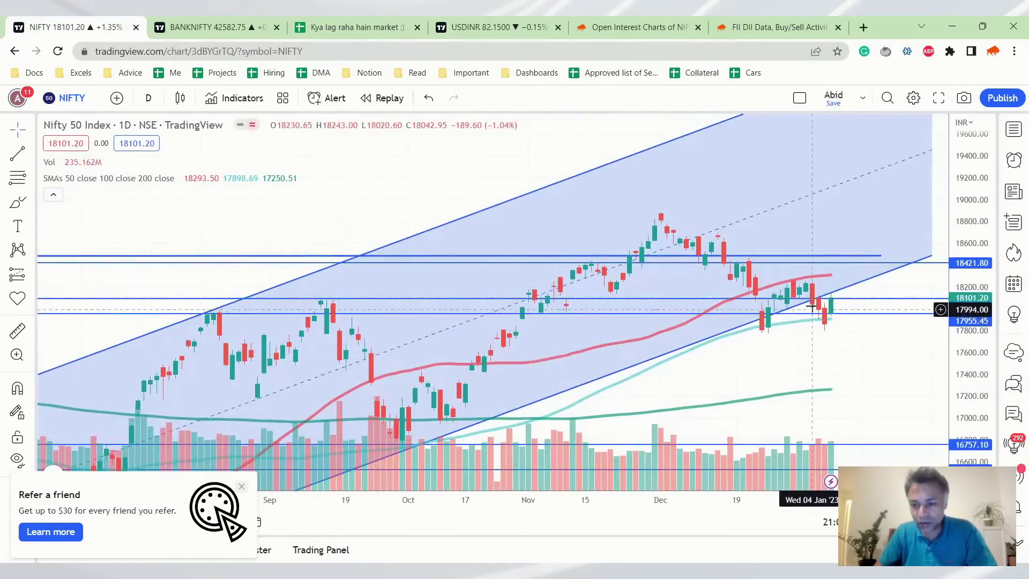
pyautogui.scroll(3, 836, 300)
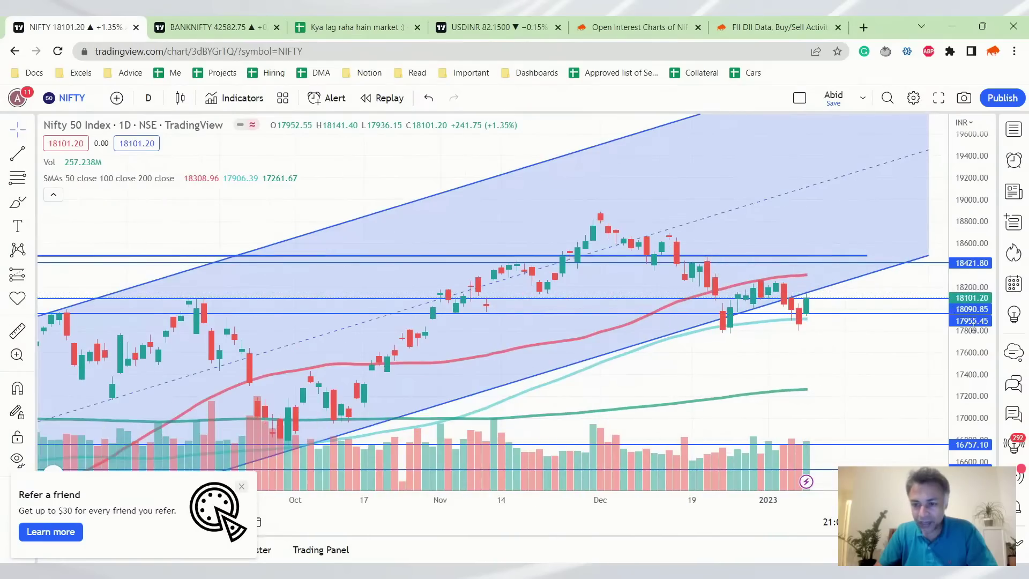
# Set the NIFTY chart interval to 1 hour and examine recent price action against the channel's lower line.
pyautogui.click(149, 99)
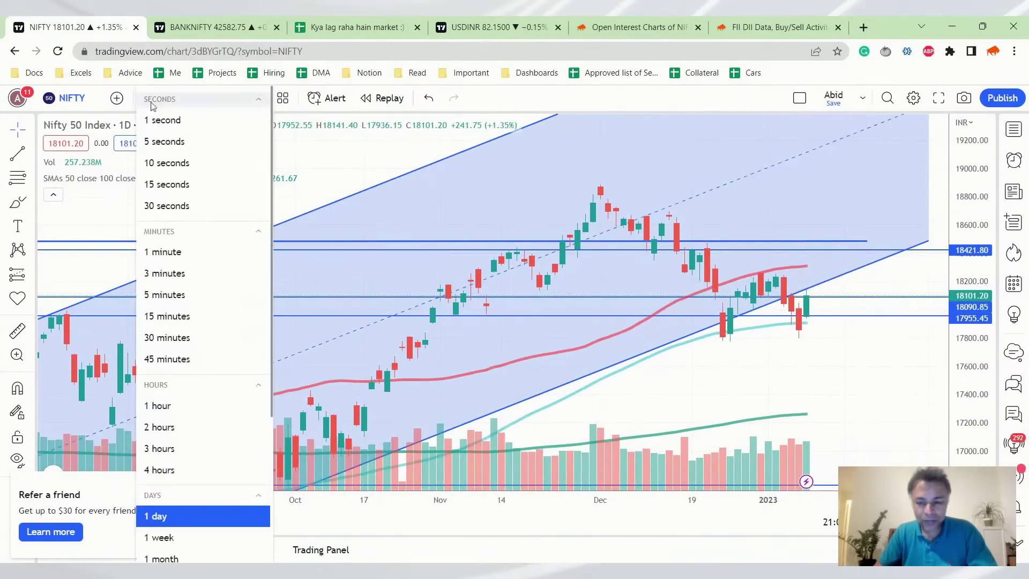
pyautogui.click(160, 405)
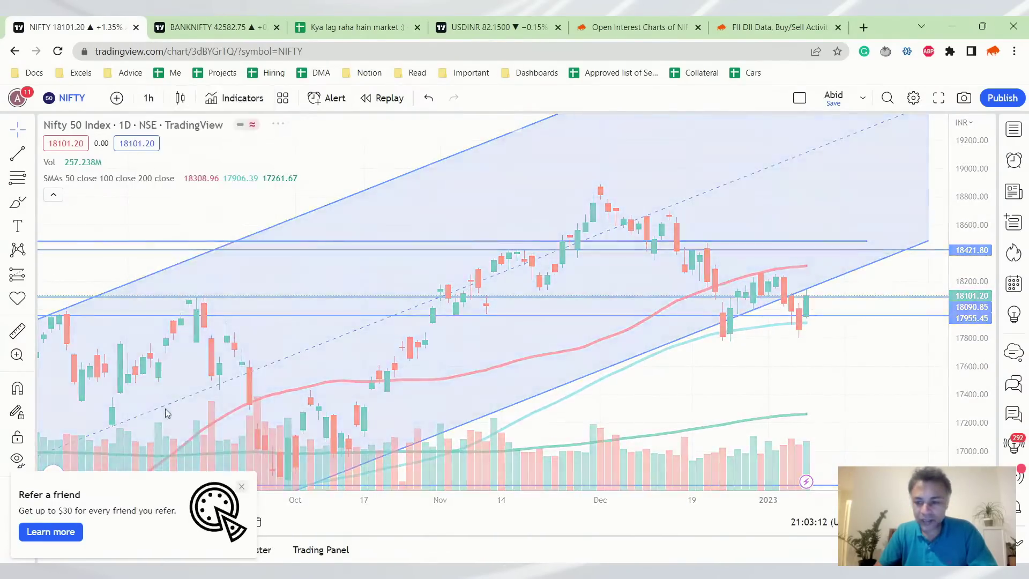
pyautogui.scroll(-5, 795, 371)
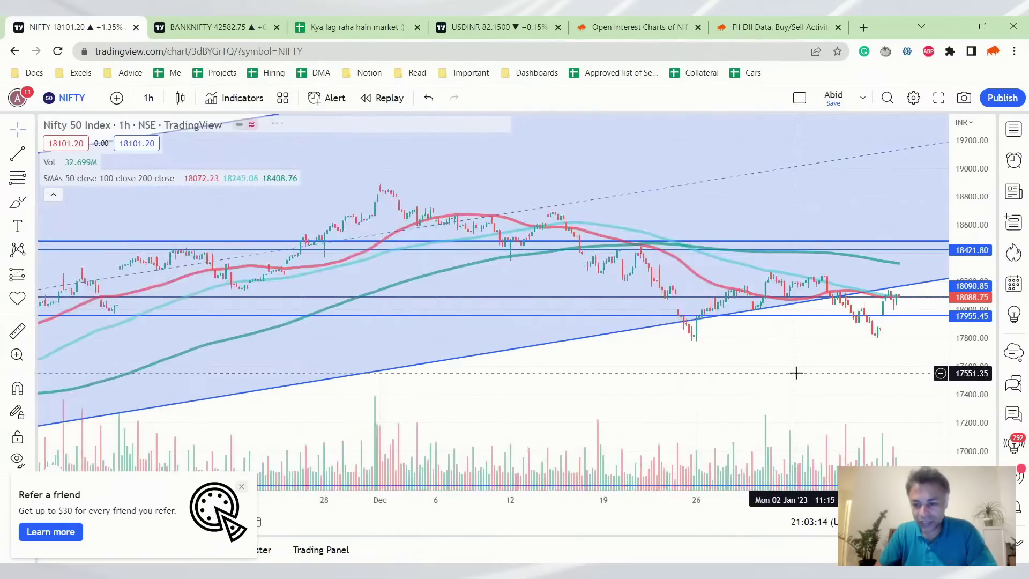
pyautogui.scroll(-3, 795, 372)
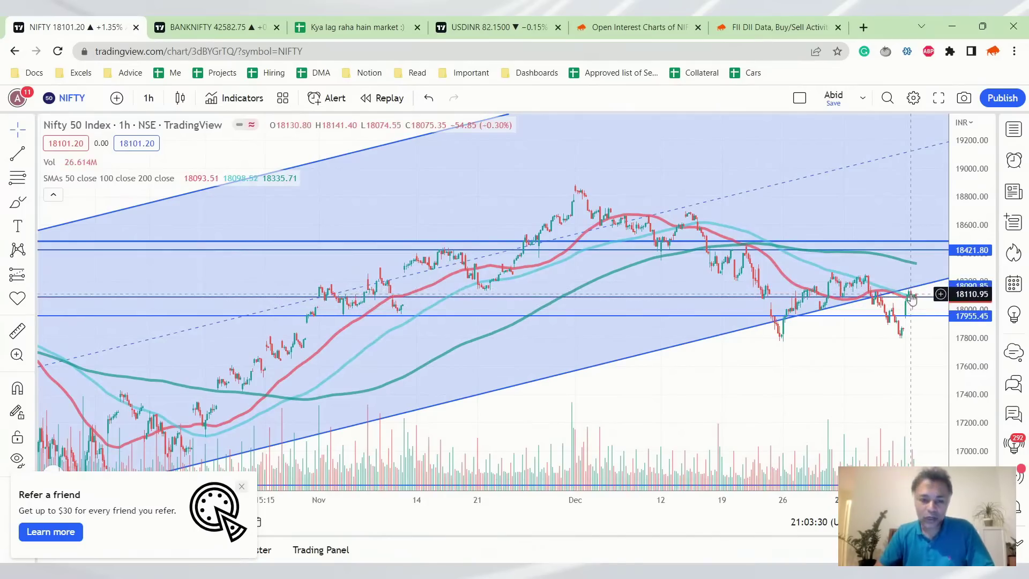
# Set the NIFTY chart interval back to 1 day and examine the candles around the channel's lower line.
pyautogui.click(150, 97)
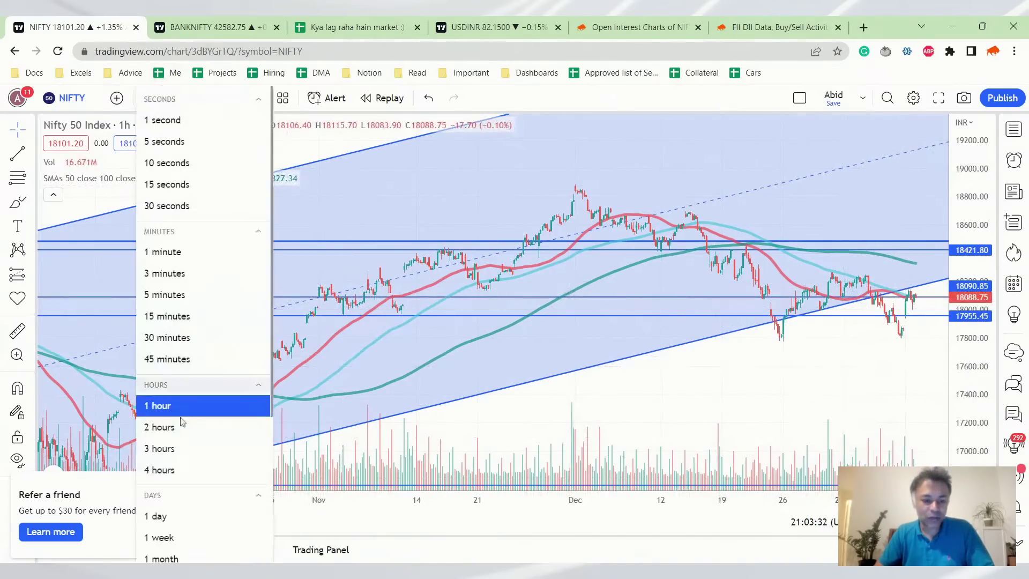
pyautogui.click(177, 517)
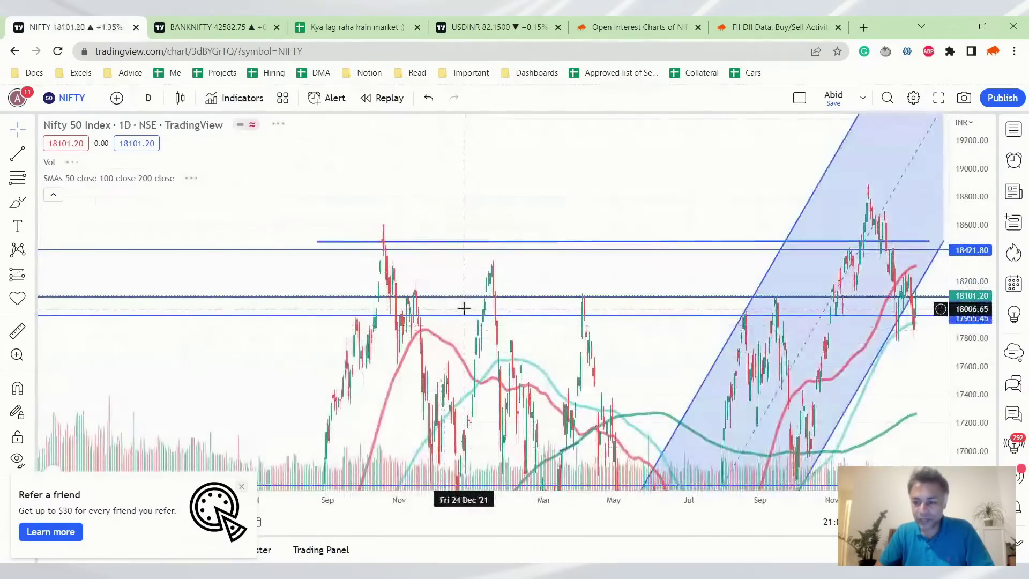
pyautogui.scroll(6, 464, 308)
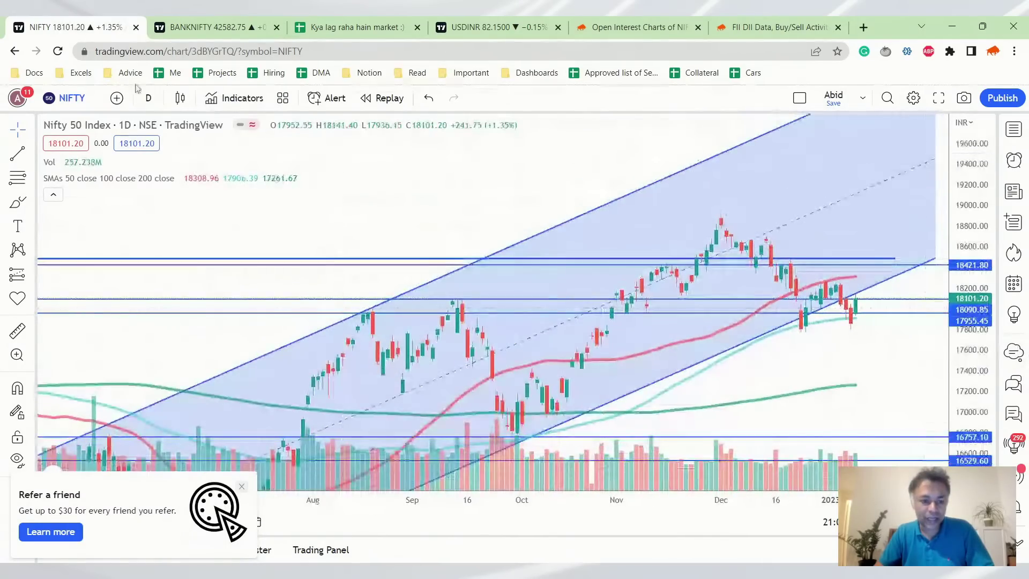
# Change the NIFTY chart to the 1-hour interval and examine the hourly moving averages across the rising channel.
pyautogui.click(149, 98)
pyautogui.click(188, 399)
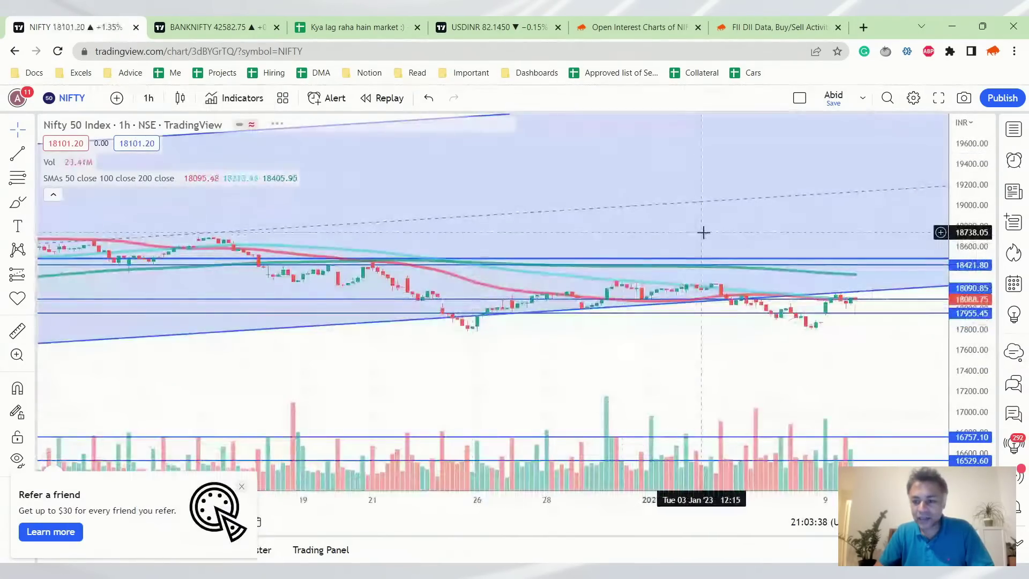
pyautogui.scroll(5, 705, 232)
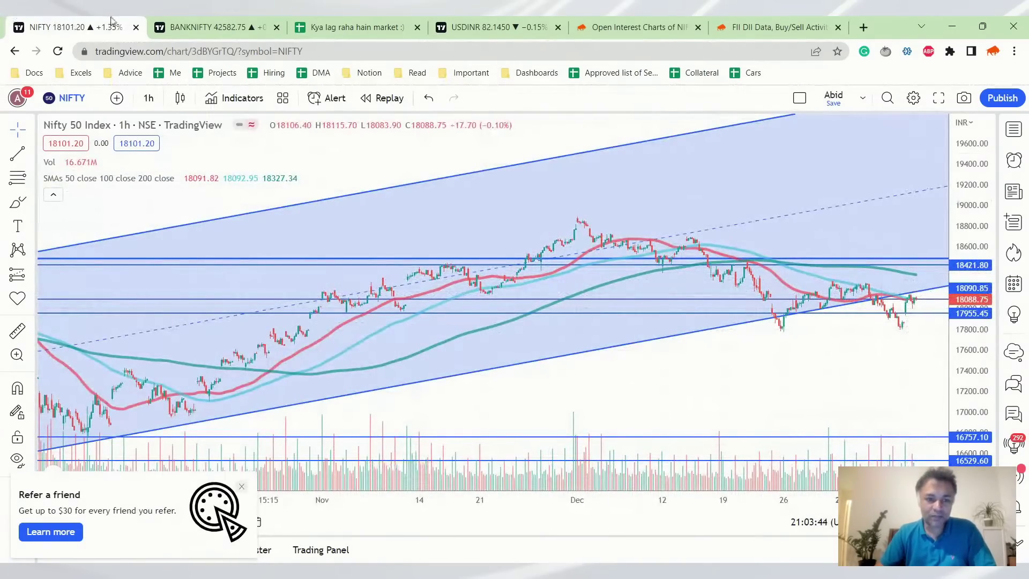
# Set the NIFTY chart interval to 1 week and examine the latest weekly candles at the channel's lower edge.
pyautogui.click(148, 98)
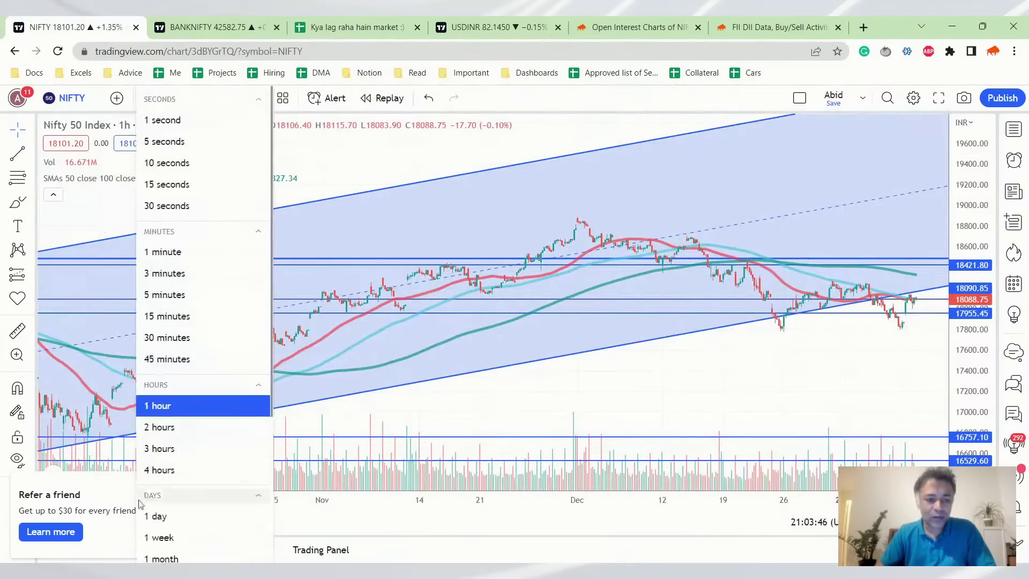
pyautogui.click(161, 537)
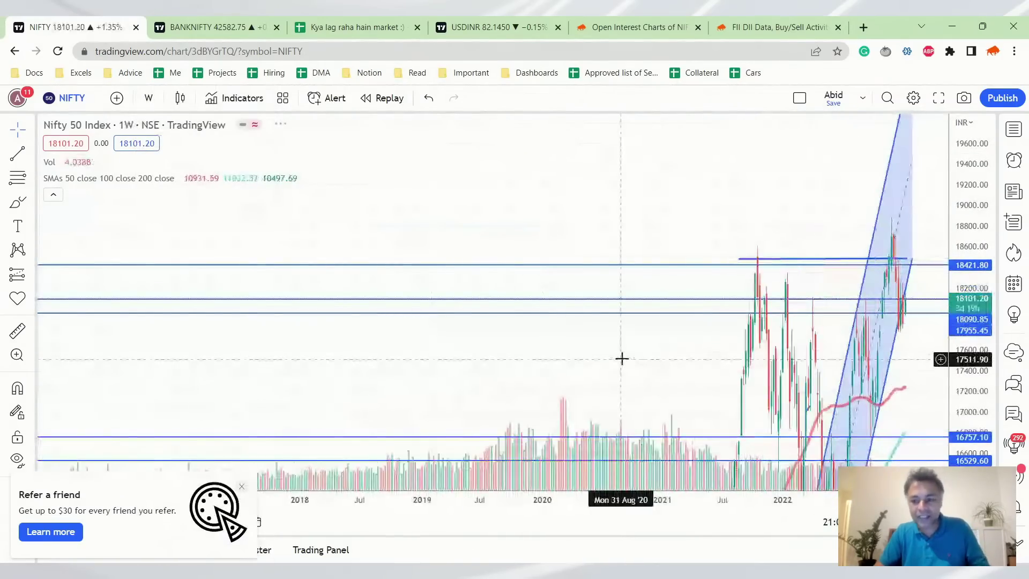
pyautogui.scroll(5, 622, 358)
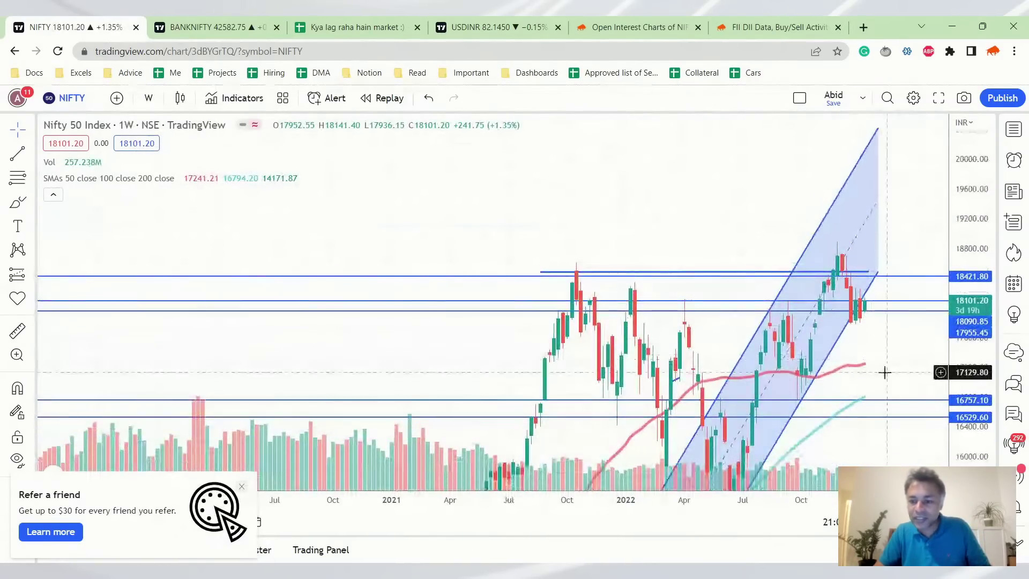
pyautogui.scroll(5, 882, 371)
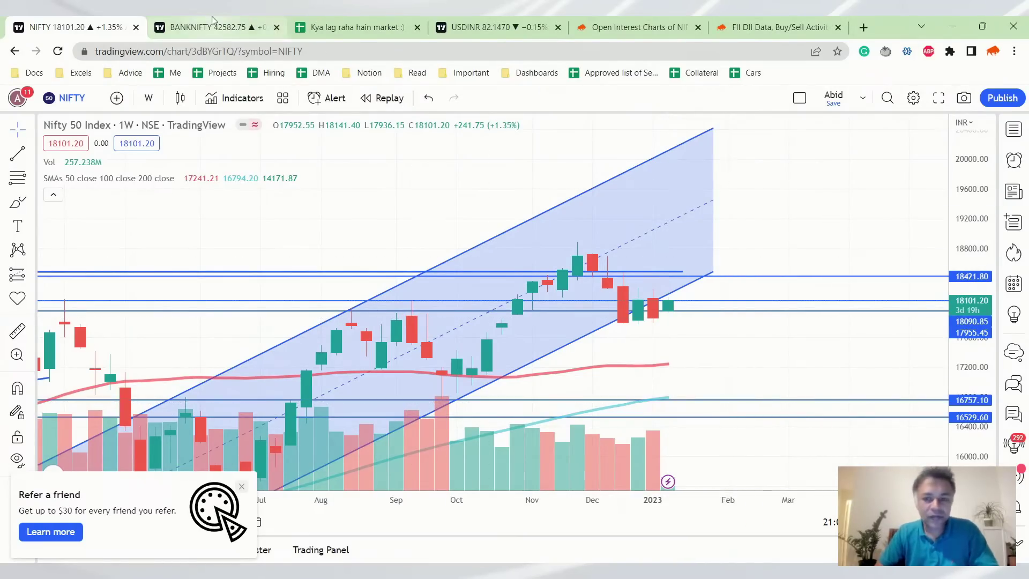
# Switch to the BANKNIFTY daily chart and examine the latest candles against the rising channel's lower edge and the 50-day SMA.
pyautogui.hotkey('ctrl', 'Tab')
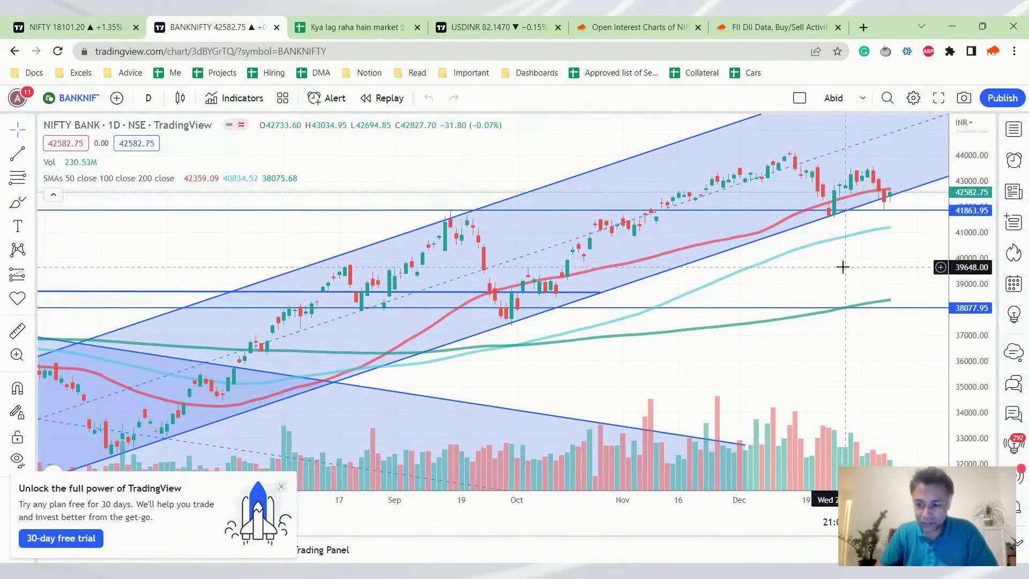
pyautogui.moveTo(843, 266); pyautogui.dragTo(829, 396)
pyautogui.moveTo(996, 423); pyautogui.dragTo(843, 349)
pyautogui.moveTo(875, 432); pyautogui.dragTo(840, 379)
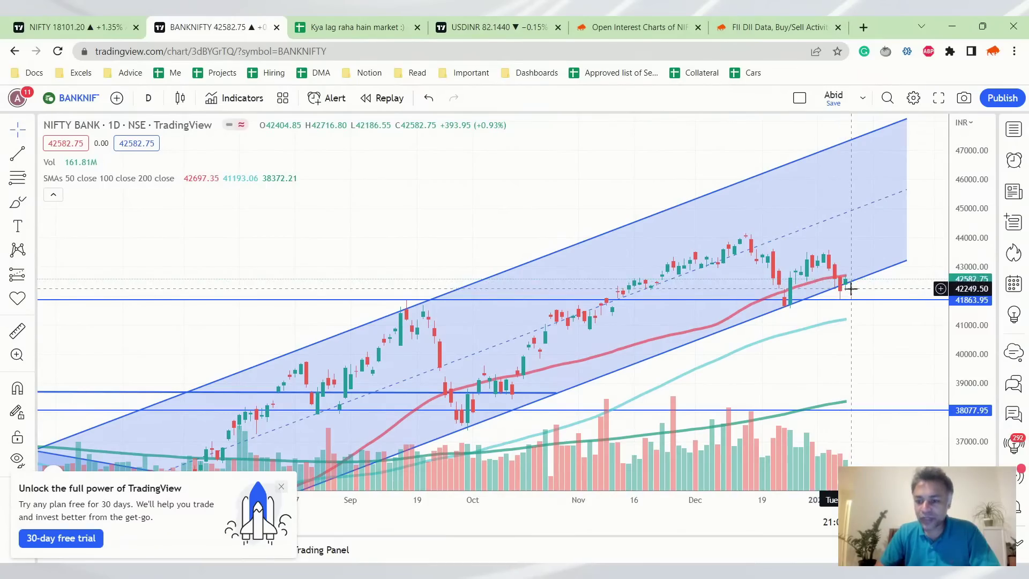
pyautogui.scroll(3, 840, 294)
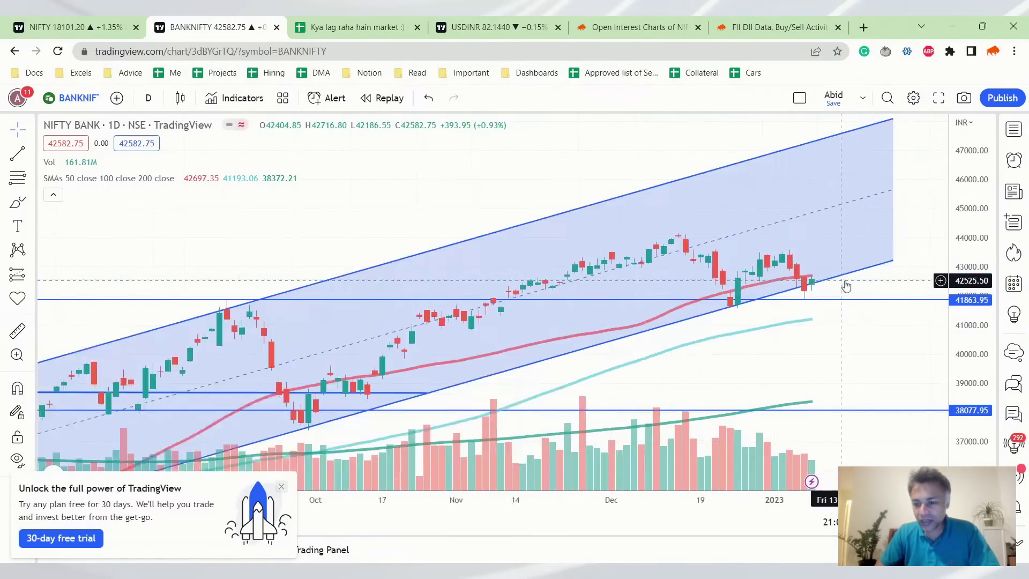
pyautogui.scroll(2, 804, 305)
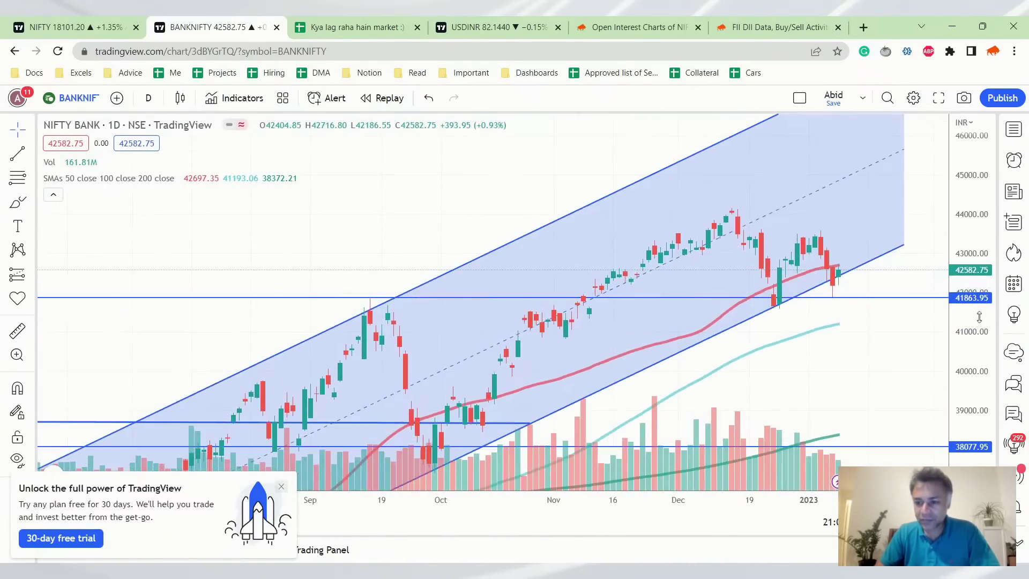
pyautogui.scroll(2, 797, 306)
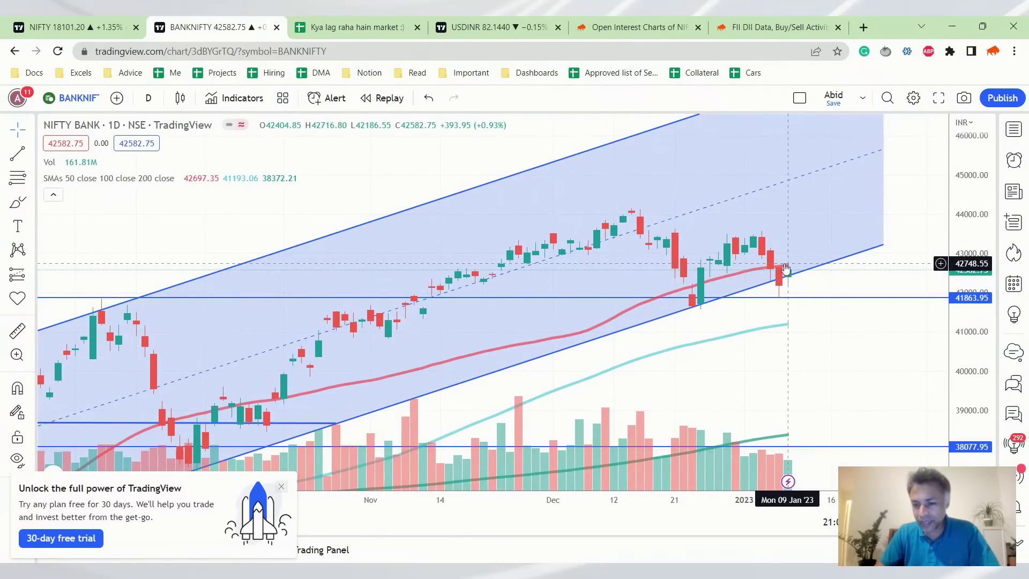
# Compare BANKNIFTY's wider rising channel with a close view of its recent candles around the 41863.95 level.
pyautogui.scroll(-1, 785, 268)
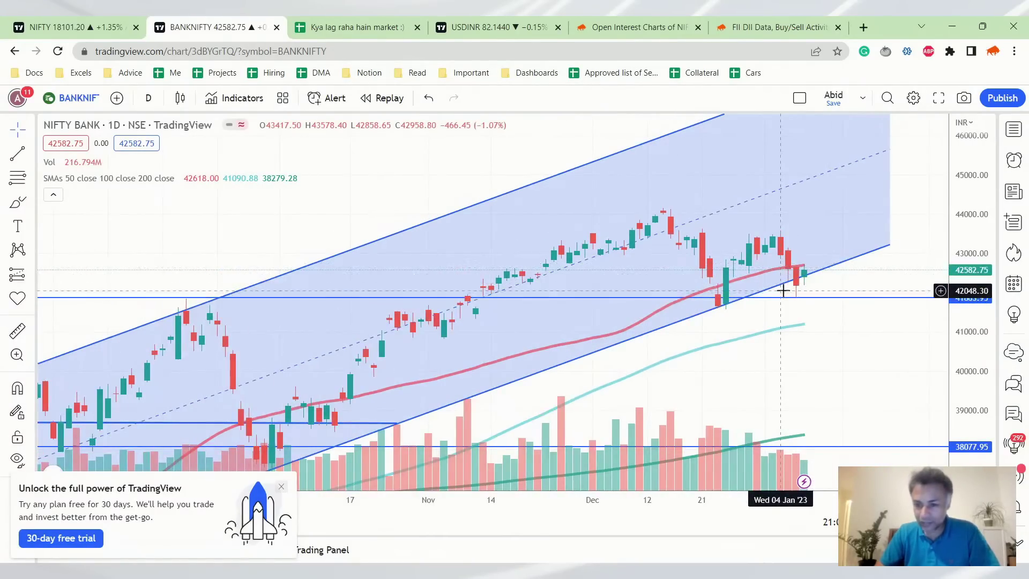
pyautogui.scroll(-1, 783, 290)
pyautogui.scroll(-1, 769, 345)
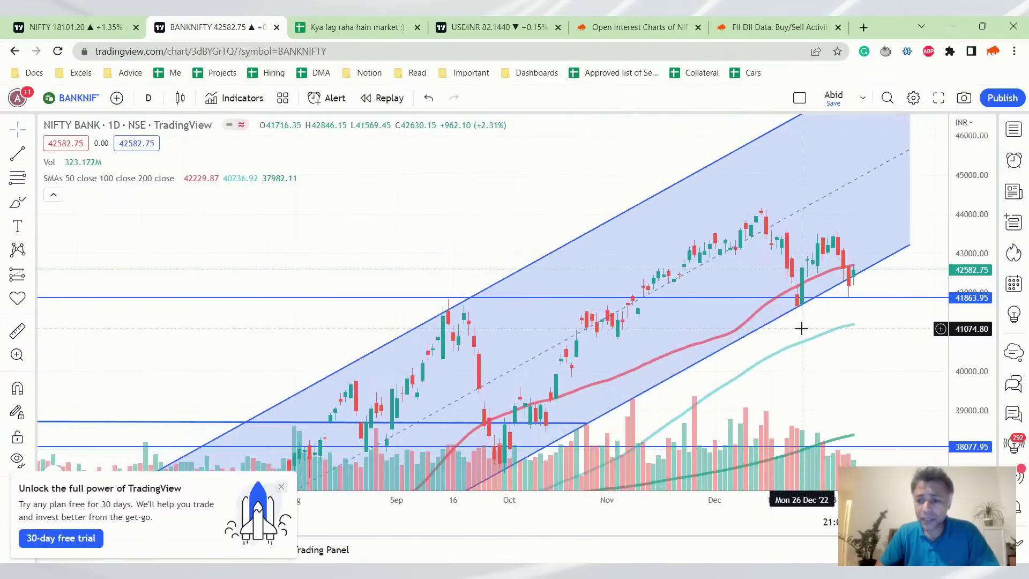
pyautogui.moveTo(963, 322); pyautogui.dragTo(963, 362)
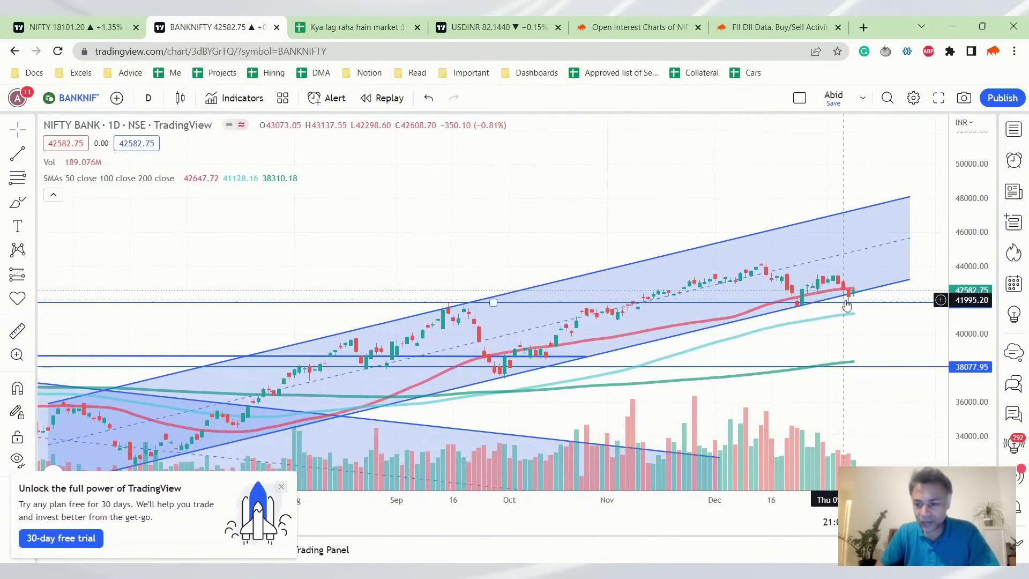
pyautogui.scroll(2, 845, 296)
pyautogui.moveTo(971, 311); pyautogui.dragTo(750, 263)
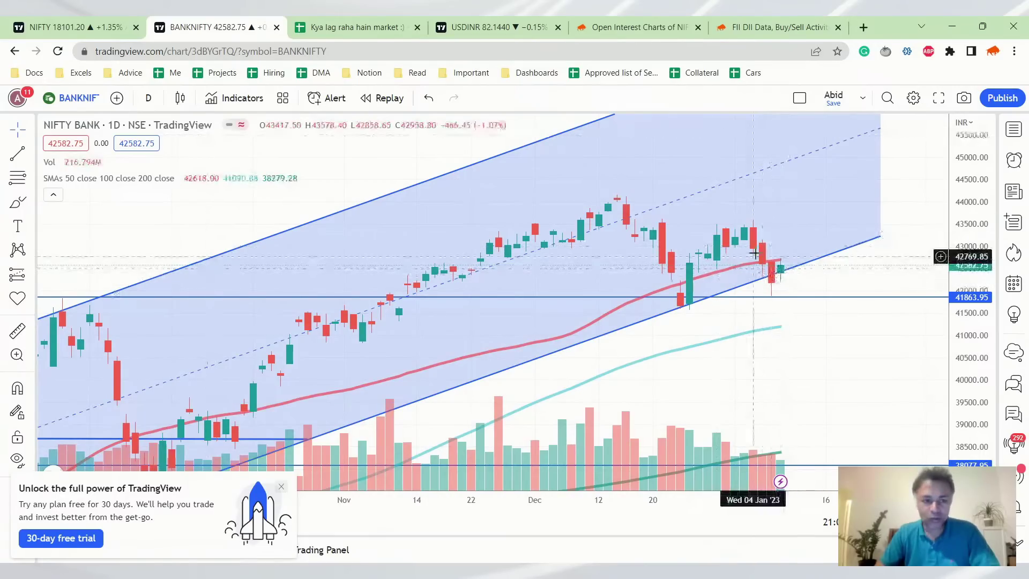
# Switch to the NIFTY weekly chart and examine the latest candle against the rising channel's lower edge and the 18090.85 level.
pyautogui.click(50, 21)
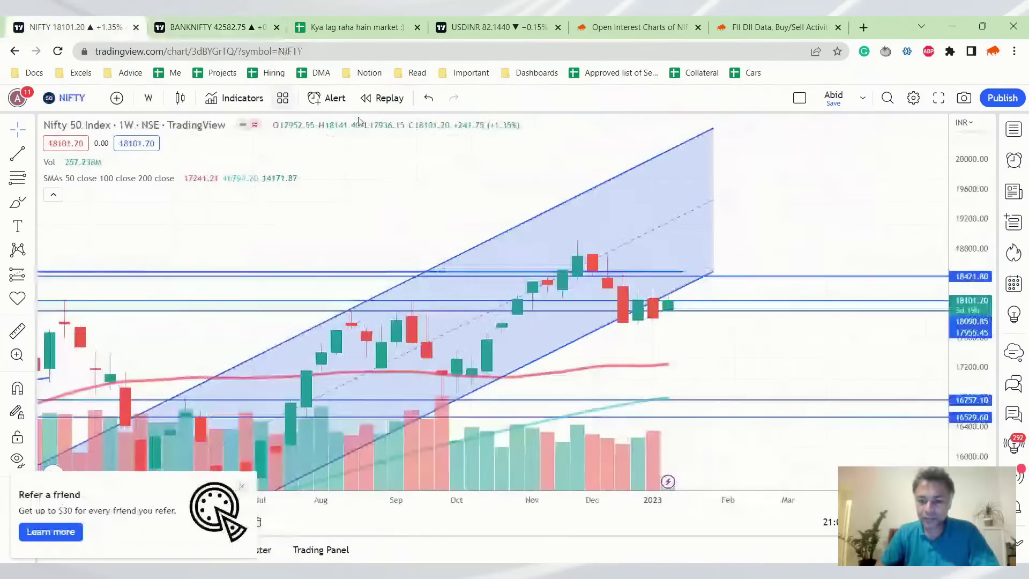
pyautogui.scroll(-3, 691, 316)
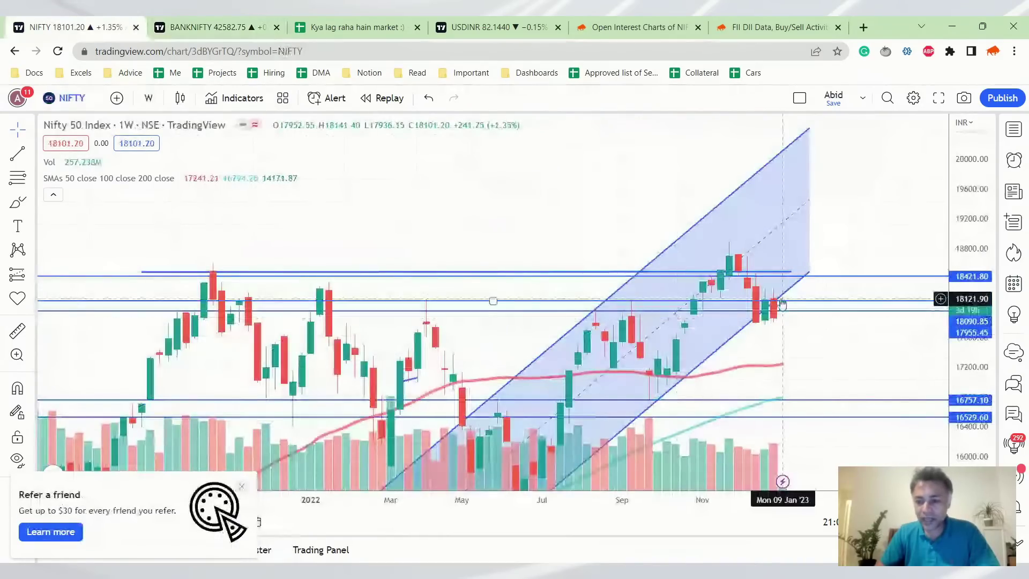
pyautogui.scroll(-1, 966, 299)
pyautogui.scroll(2, 705, 303)
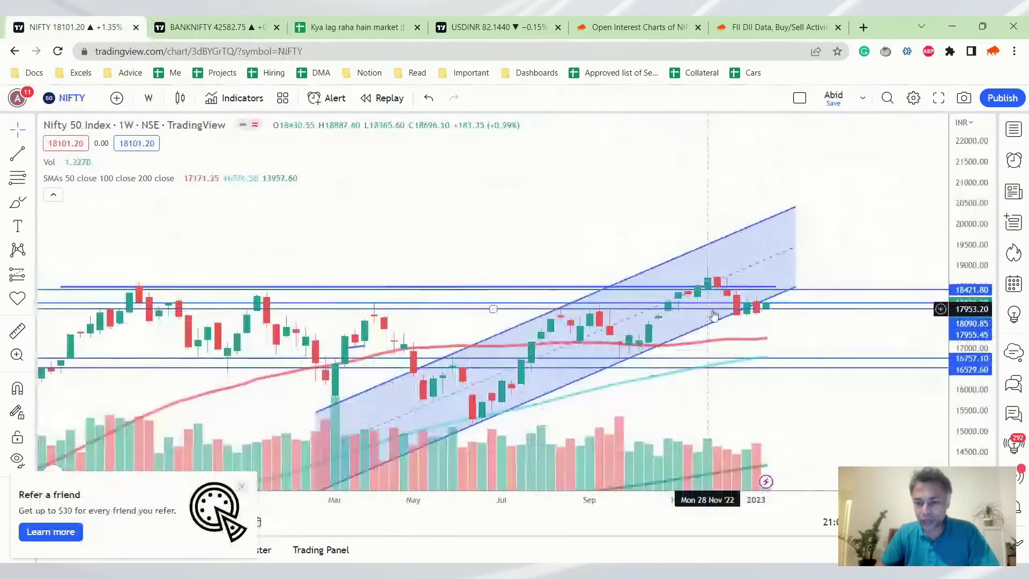
pyautogui.scroll(2, 761, 303)
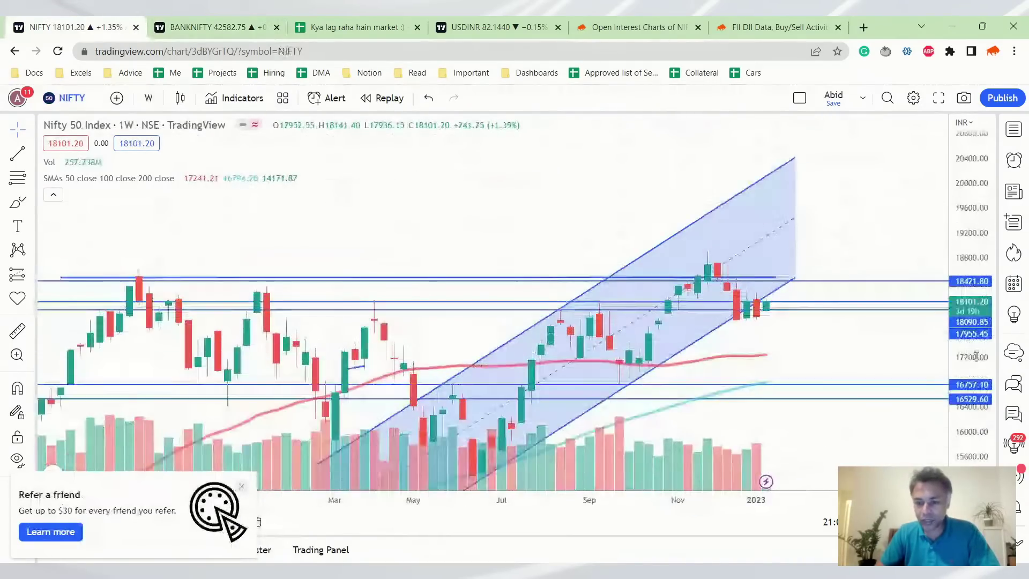
pyautogui.click(770, 298)
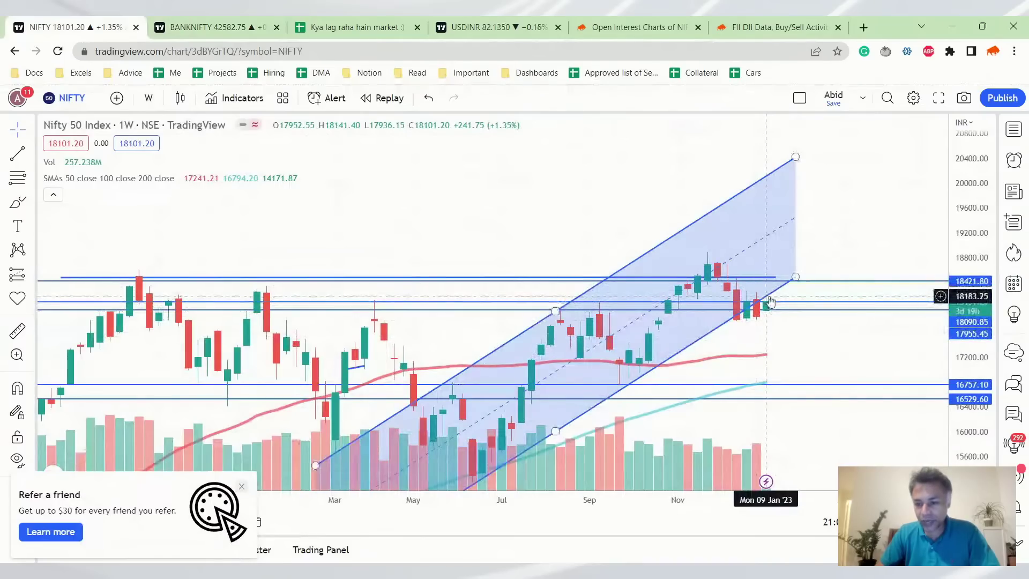
pyautogui.click(771, 303)
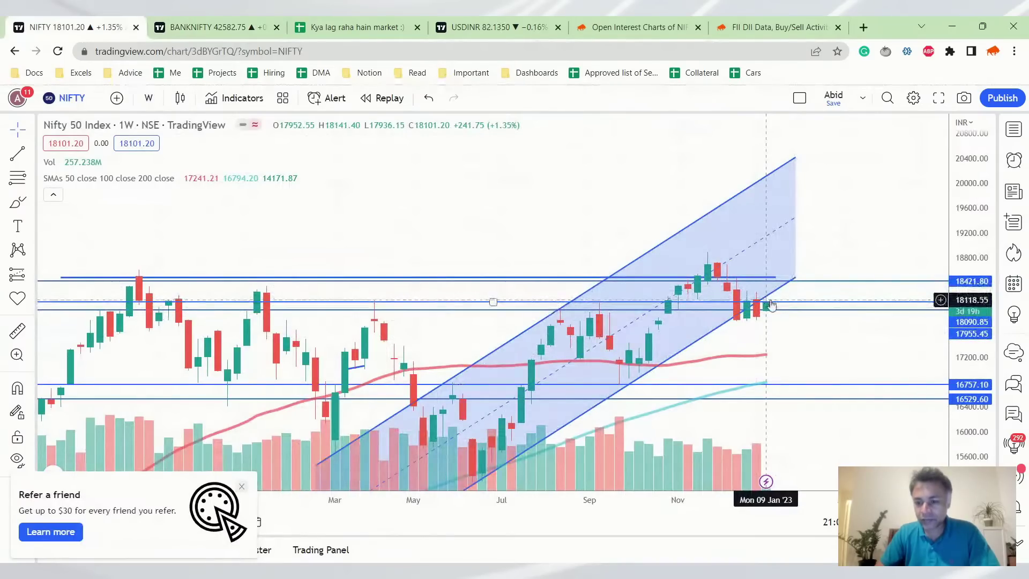
pyautogui.click(774, 296)
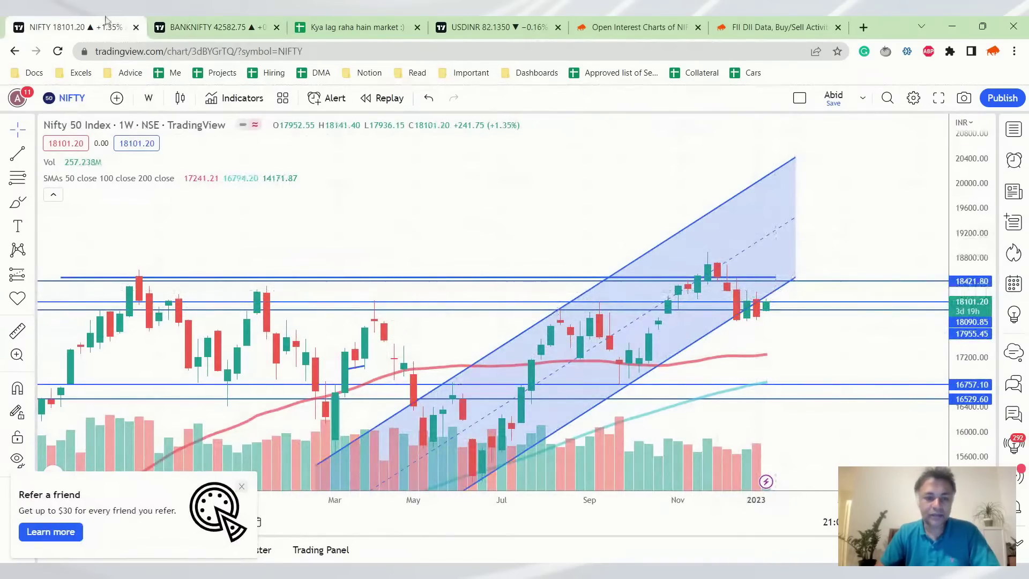
# Move the USDINR chart's browser tab ahead of the market notes spreadsheet and examine the daily trend lines and moving averages.
pyautogui.click(203, 22)
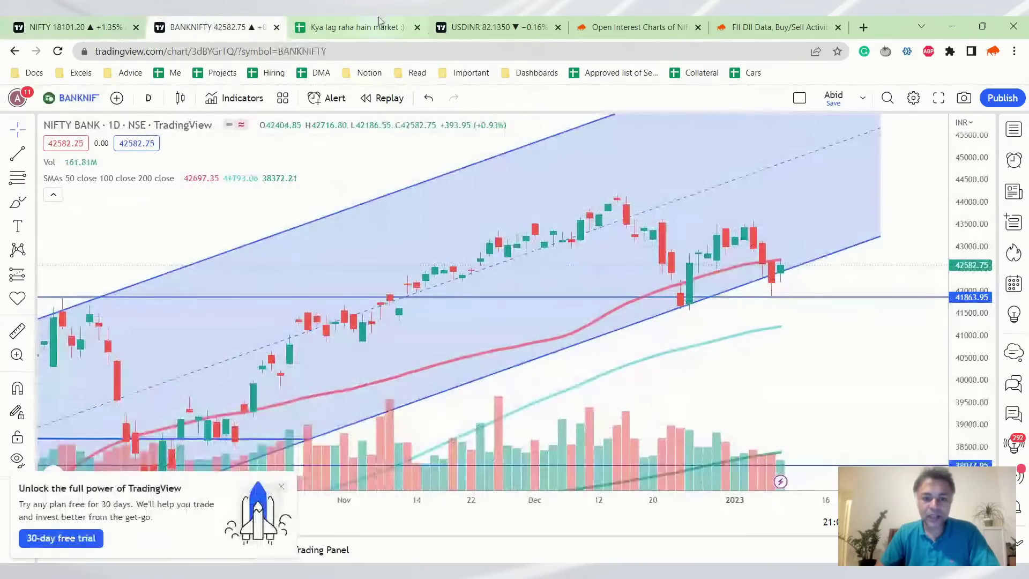
pyautogui.moveTo(436, 24); pyautogui.dragTo(356, 23)
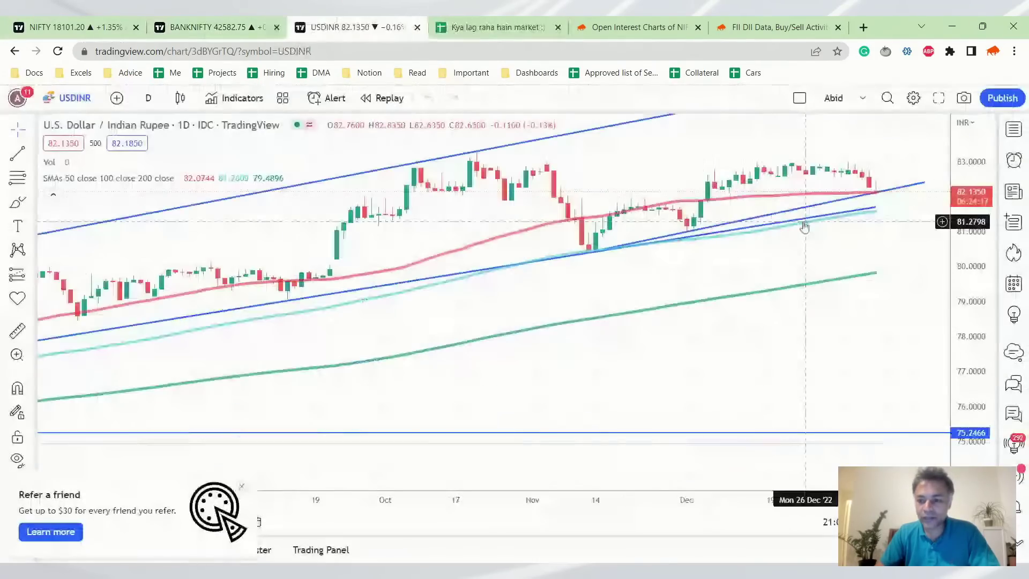
pyautogui.scroll(-3, 804, 225)
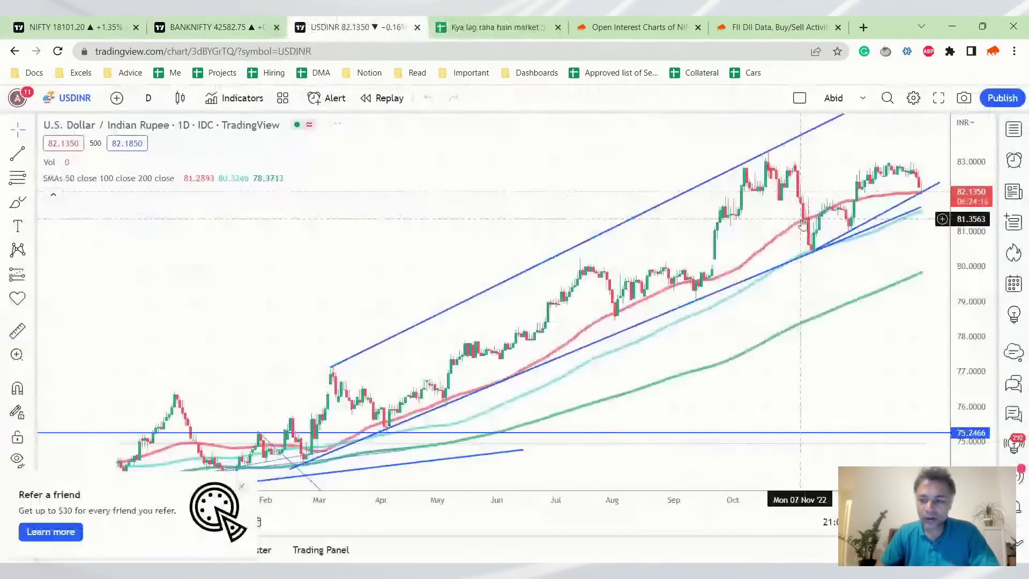
pyautogui.scroll(3, 803, 224)
pyautogui.scroll(-2, 960, 259)
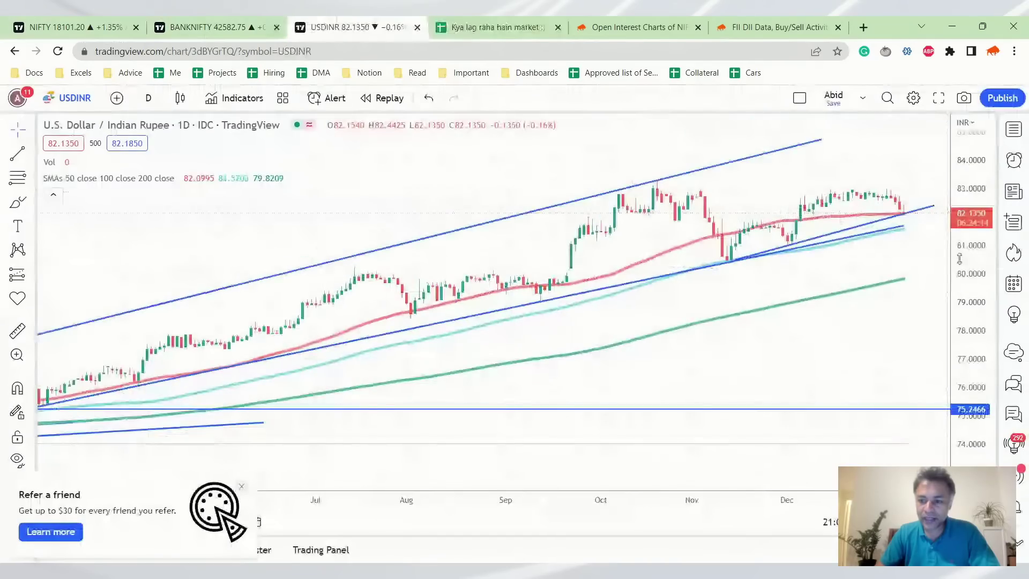
pyautogui.scroll(2, 960, 259)
pyautogui.scroll(-2, 959, 260)
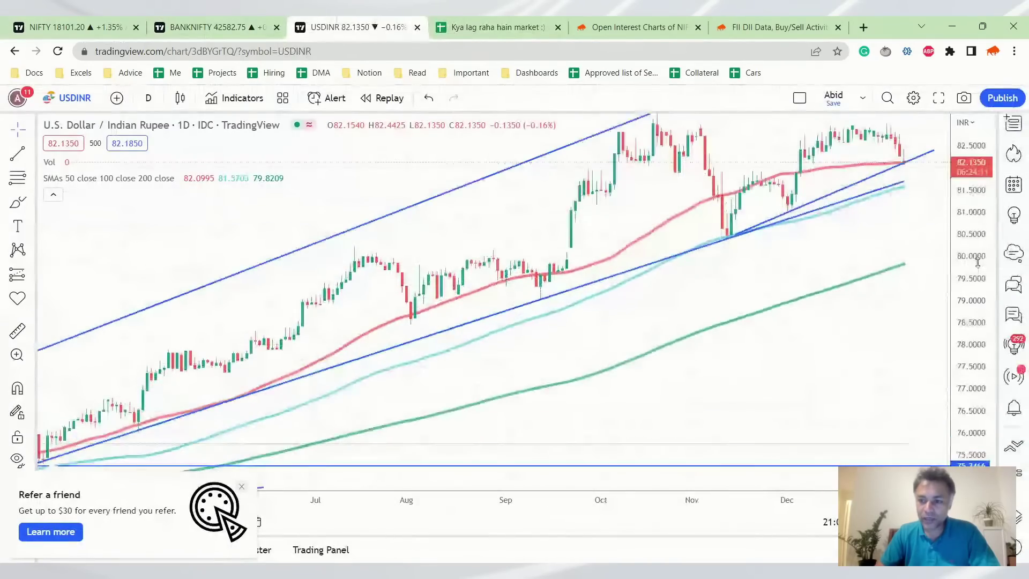
pyautogui.scroll(-2, 961, 264)
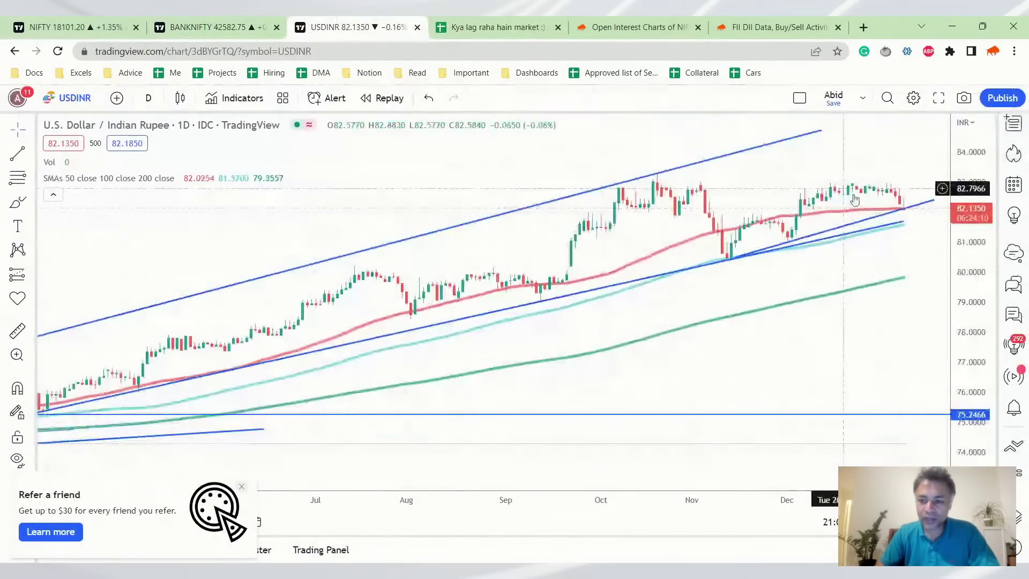
# Remove the short trend line rising from the mid-November low and examine USDINR's latest candles against the 50-day SMA.
pyautogui.rightClick(915, 207)
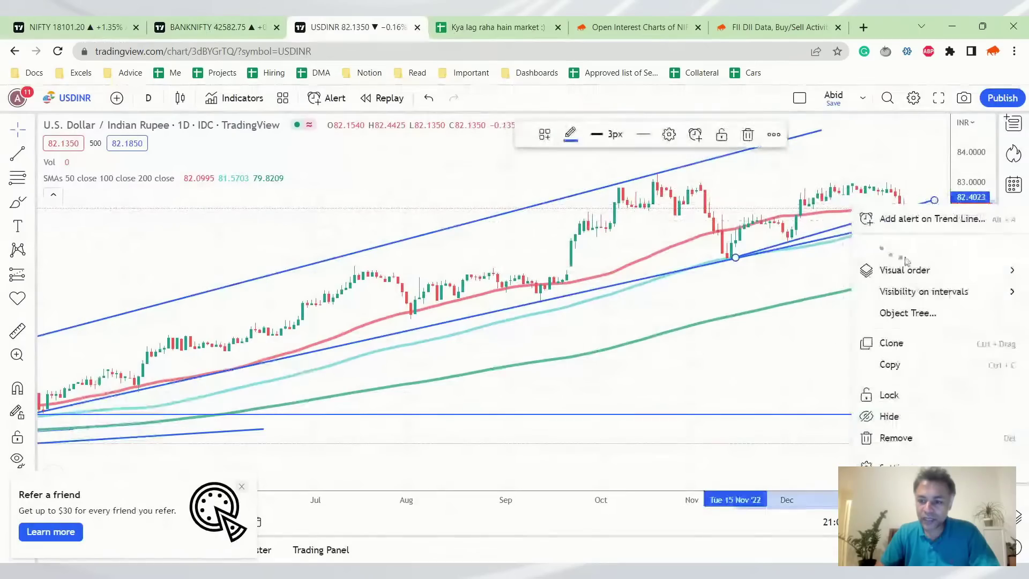
pyautogui.click(903, 438)
pyautogui.scroll(3, 866, 296)
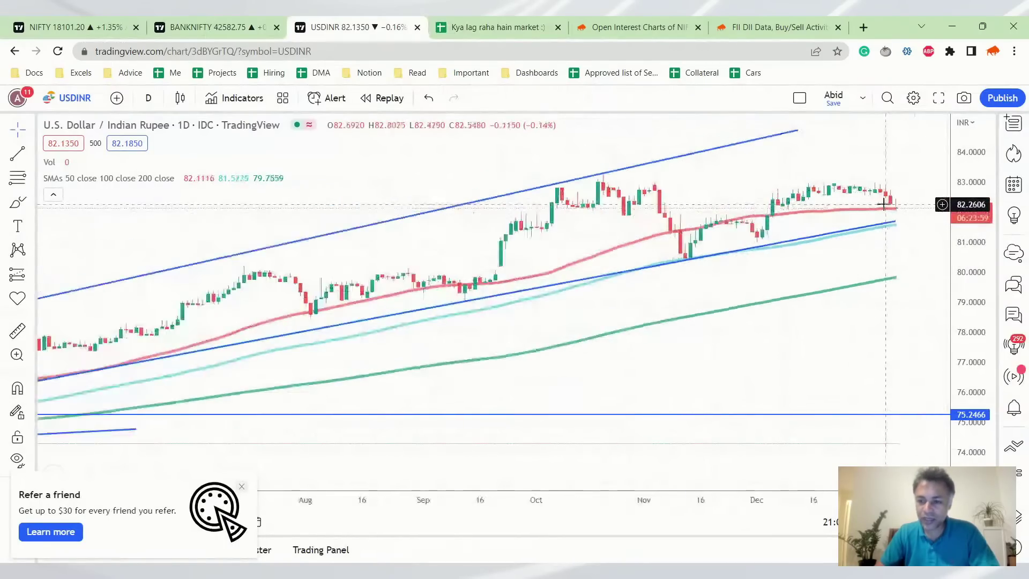
pyautogui.scroll(-3, 887, 216)
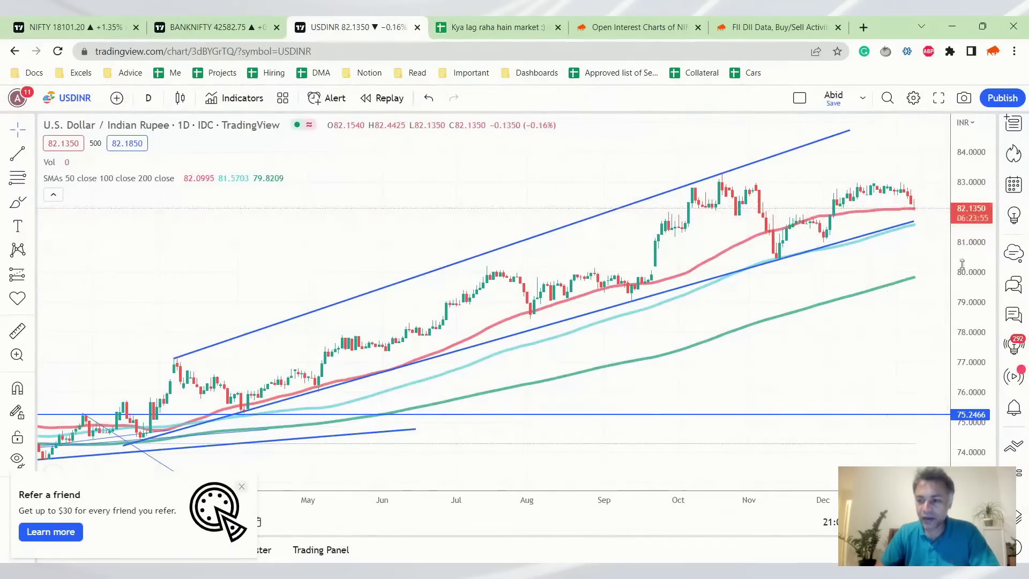
pyautogui.moveTo(990, 282); pyautogui.dragTo(990, 276)
pyautogui.moveTo(861, 275); pyautogui.dragTo(859, 351)
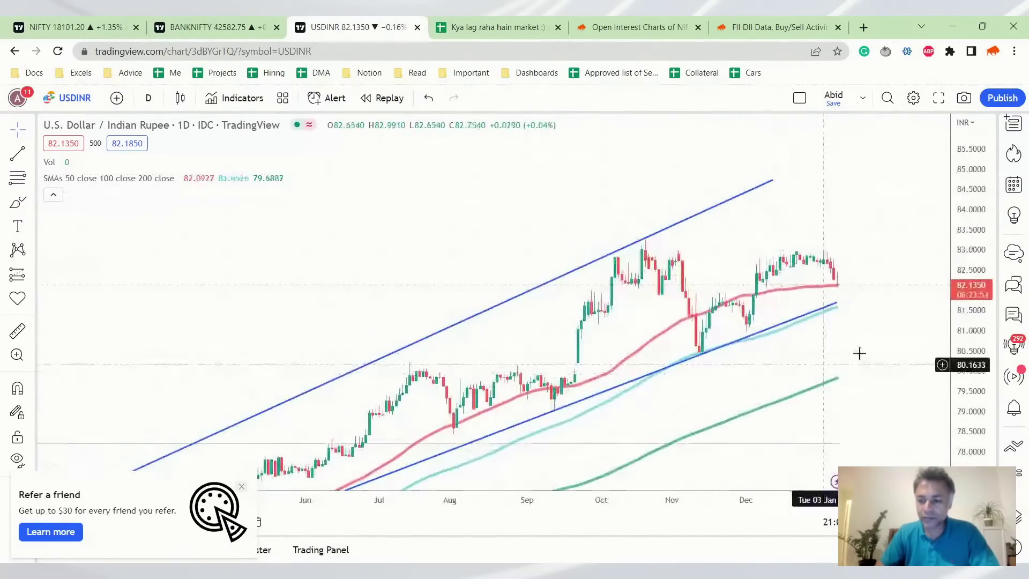
pyautogui.moveTo(953, 327); pyautogui.dragTo(955, 356)
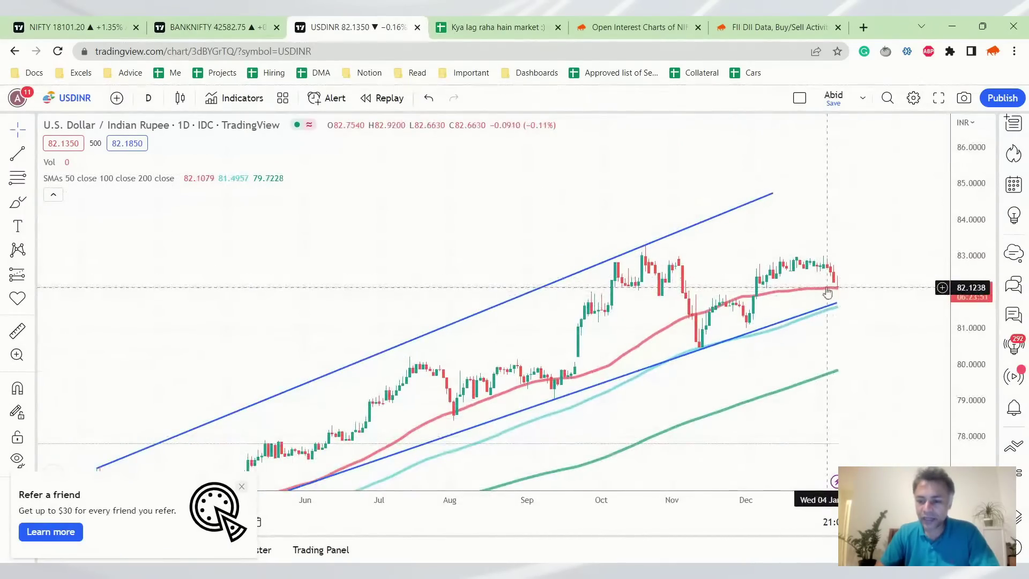
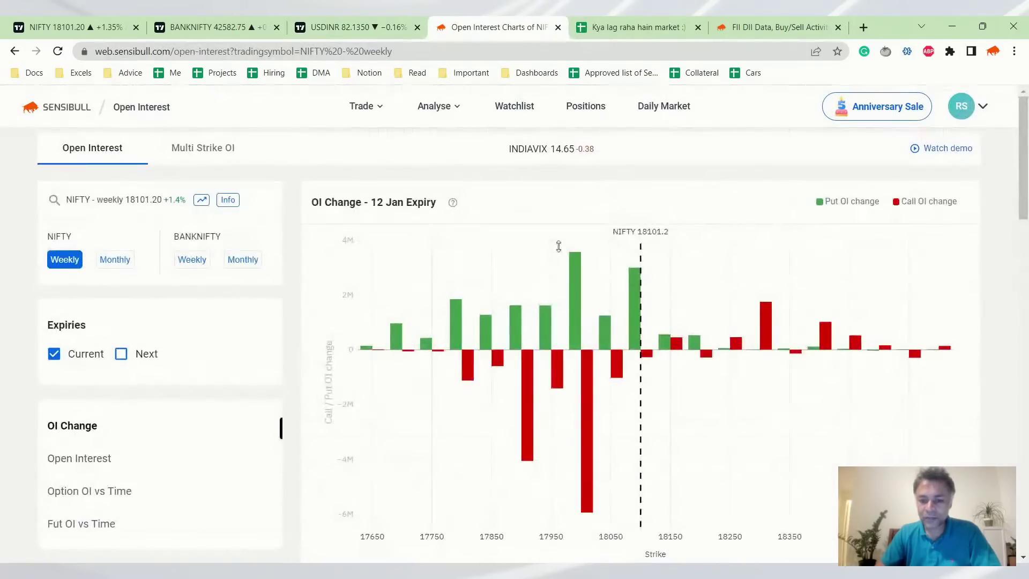
# Examine NIFTY weekly put and call OI changes for the 12 Jan expiry in Sensibull, especially at the 18000 and 18100 strikes.
pyautogui.scroll(-1, 558, 246)
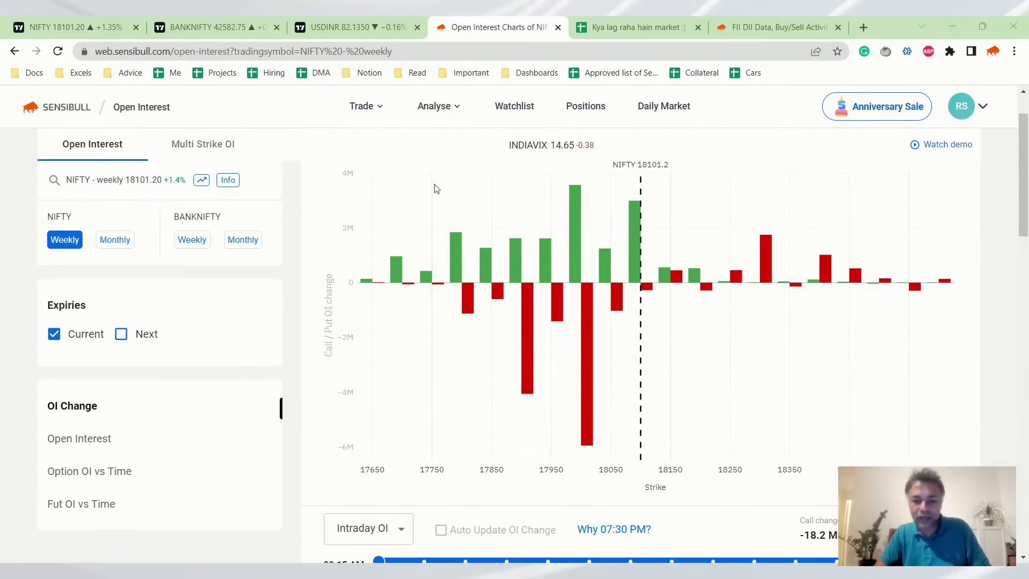
pyautogui.moveTo(584, 327)
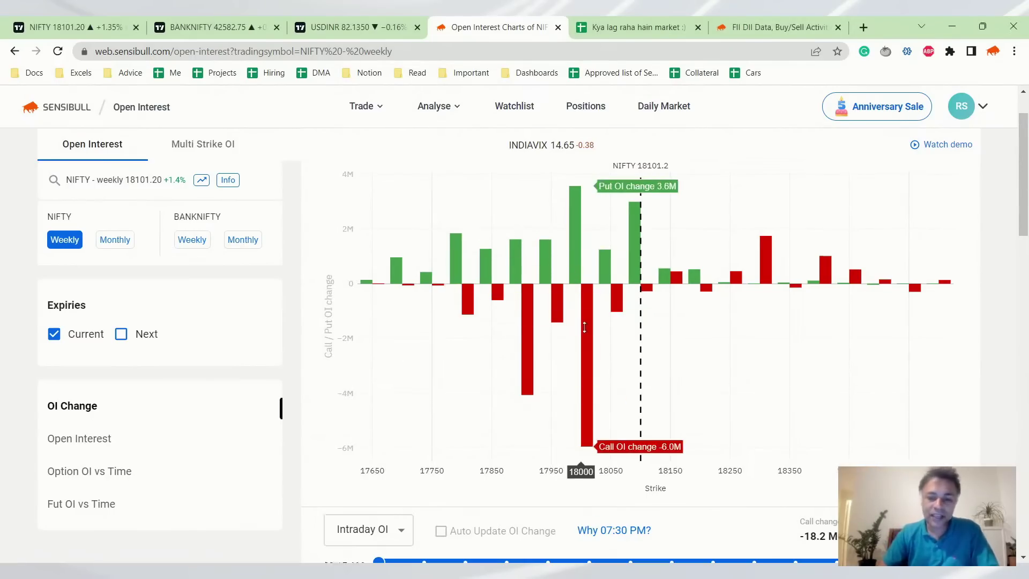
pyautogui.scroll(1, 584, 327)
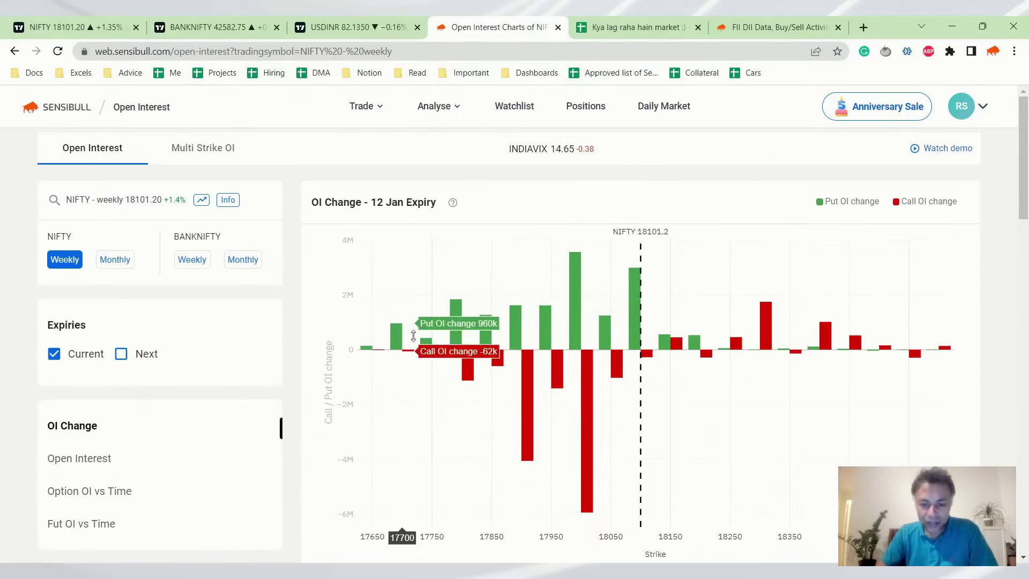
pyautogui.moveTo(638, 313)
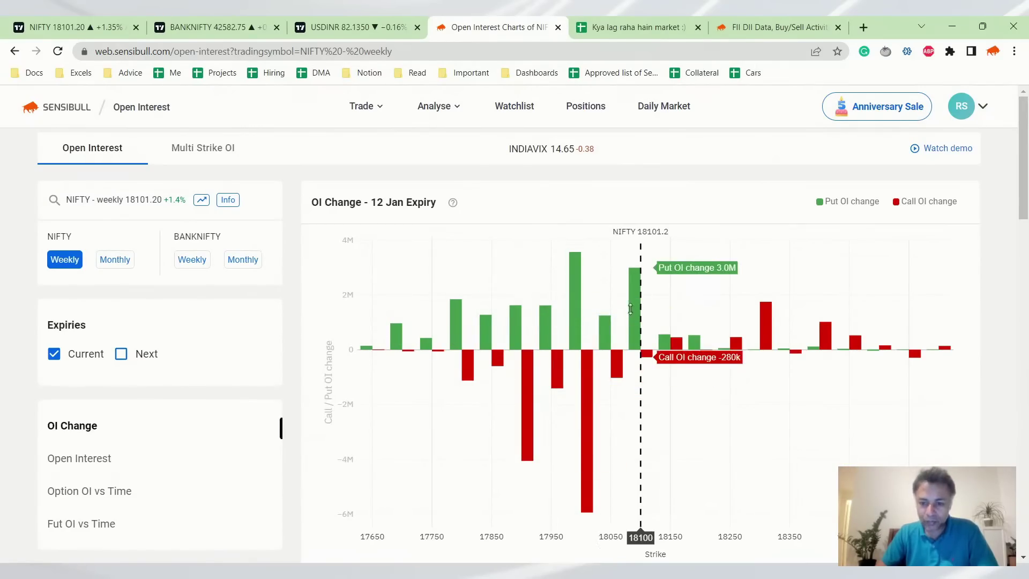
pyautogui.scroll(-2, 630, 309)
pyautogui.scroll(2, 616, 306)
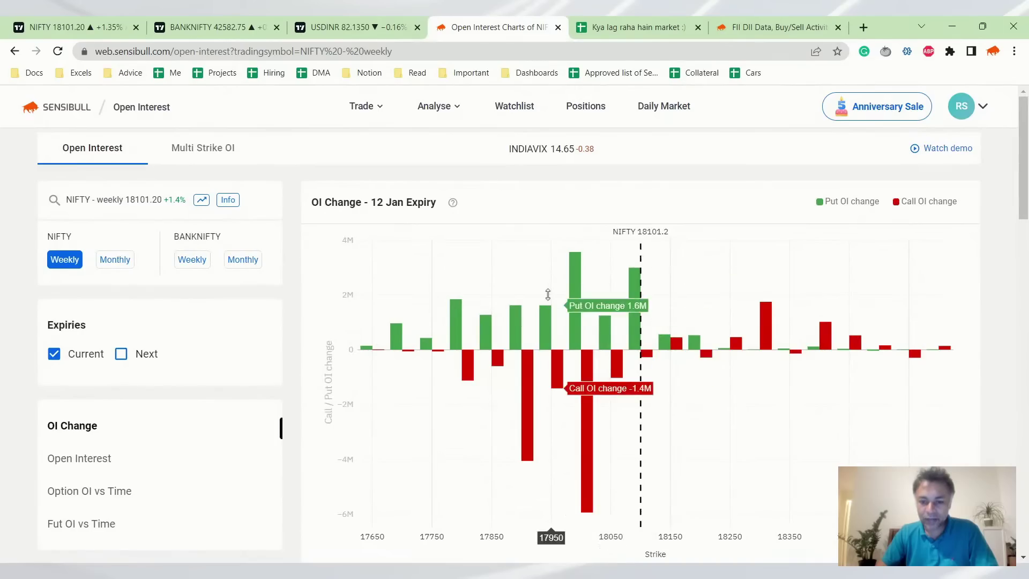
# Compare the Open Interest chart for the 12 Jan expiry with the OI Change chart across the strikes around 18000.
pyautogui.scroll(-3, 548, 296)
pyautogui.scroll(-7, 547, 296)
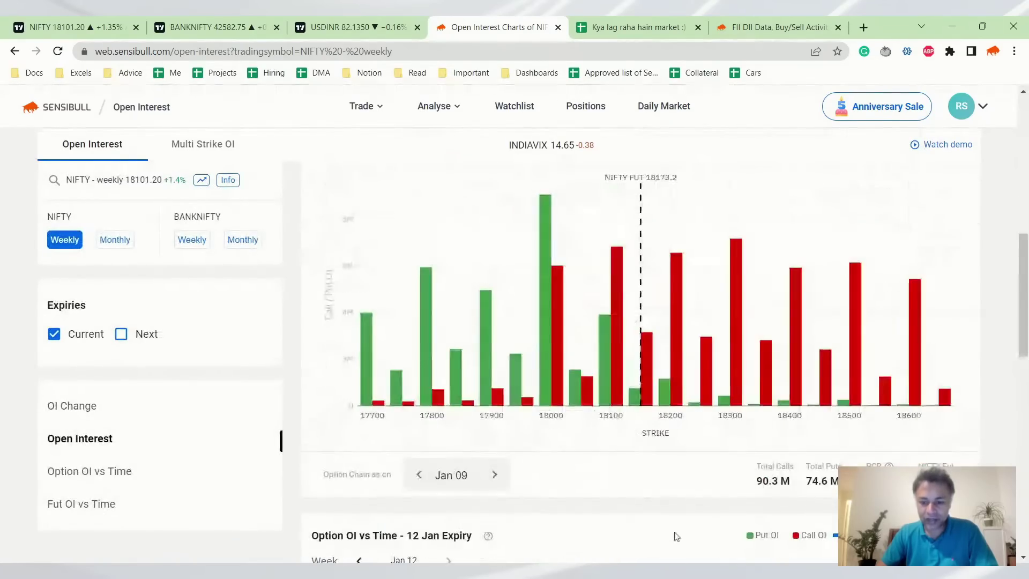
pyautogui.scroll(1, 554, 296)
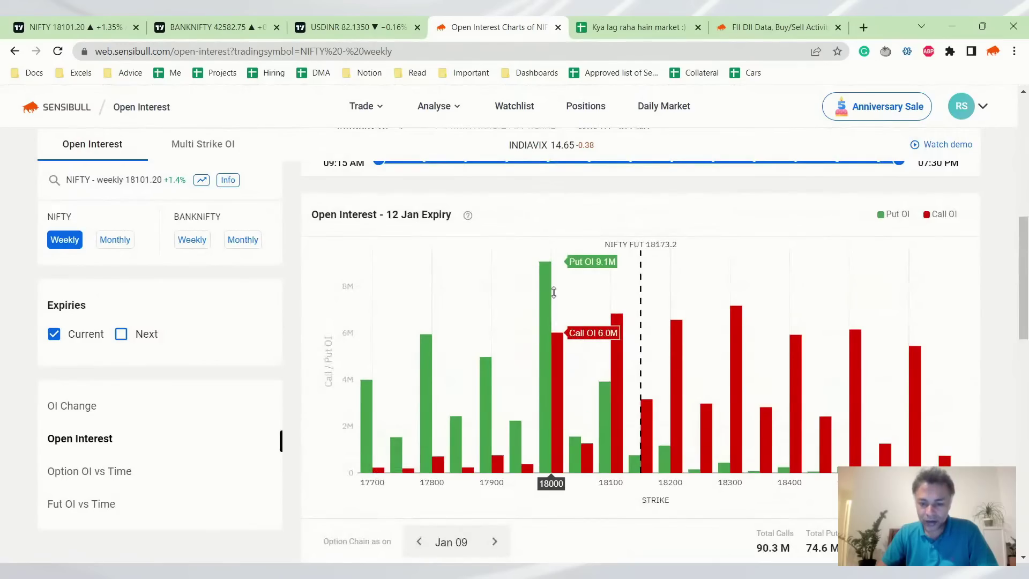
pyautogui.scroll(9, 553, 292)
pyautogui.scroll(-6, 539, 396)
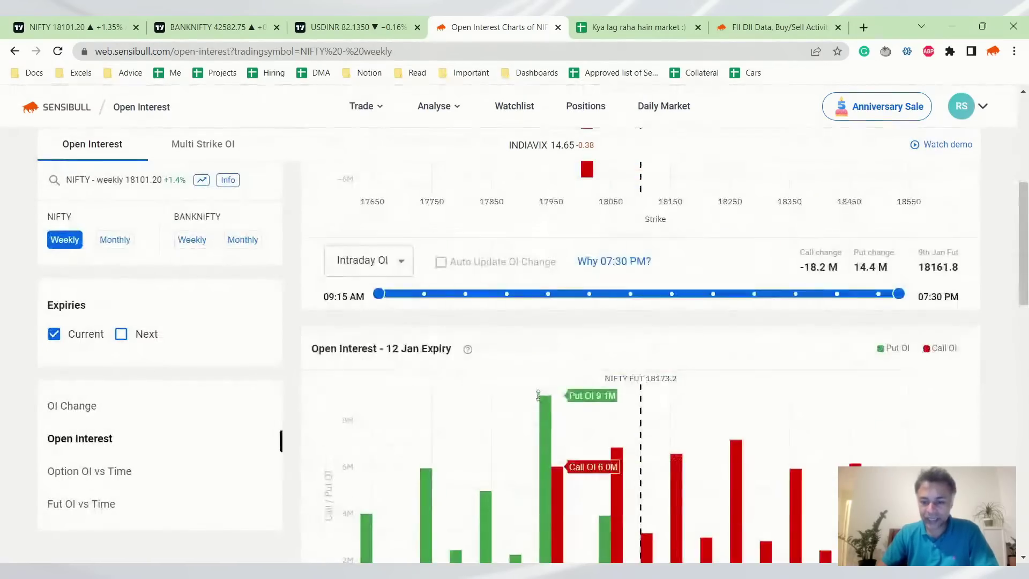
pyautogui.scroll(4, 539, 395)
pyautogui.scroll(-5, 661, 422)
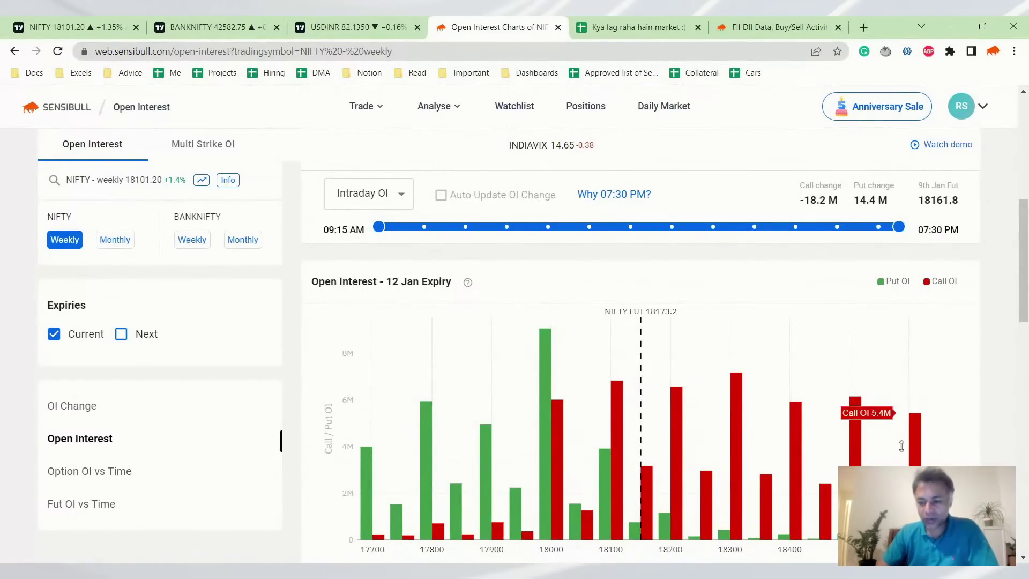
pyautogui.scroll(5, 902, 445)
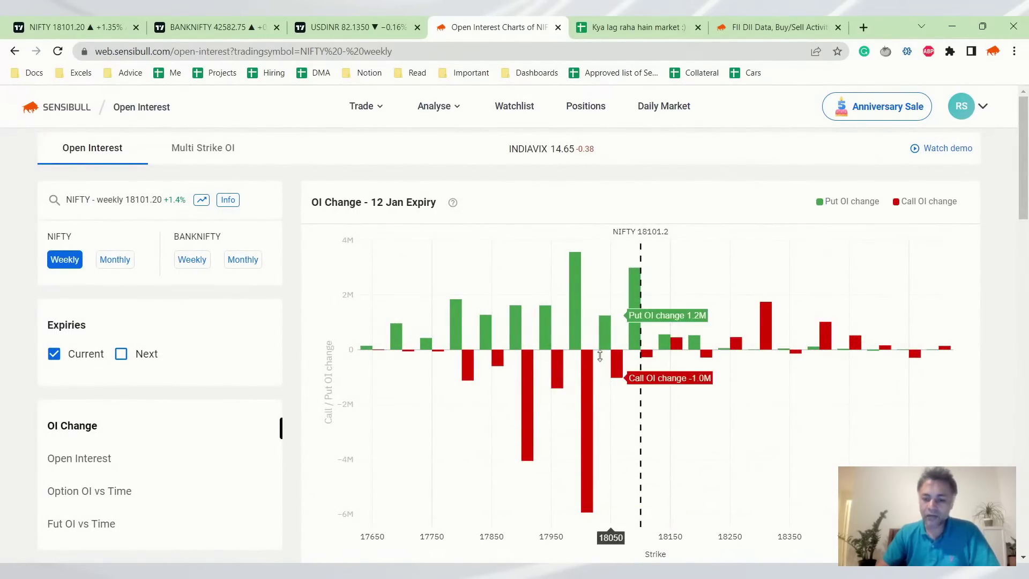
# Recheck the 18000 strike's OI change and total open interest, and switch to the market notes spreadsheet's 9-Jan entry.
pyautogui.scroll(-1, 595, 353)
pyautogui.scroll(-1, 596, 354)
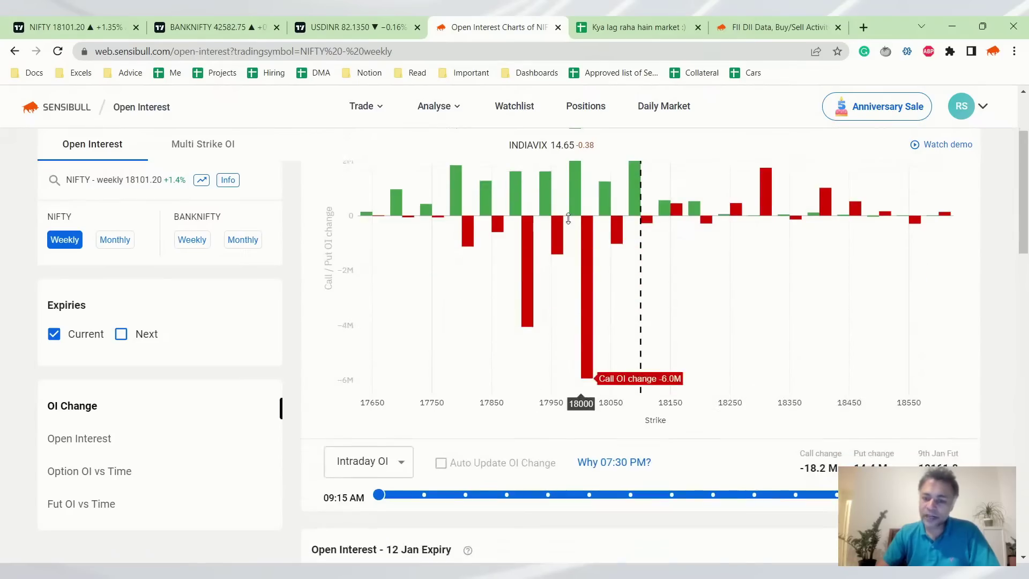
pyautogui.scroll(1, 578, 418)
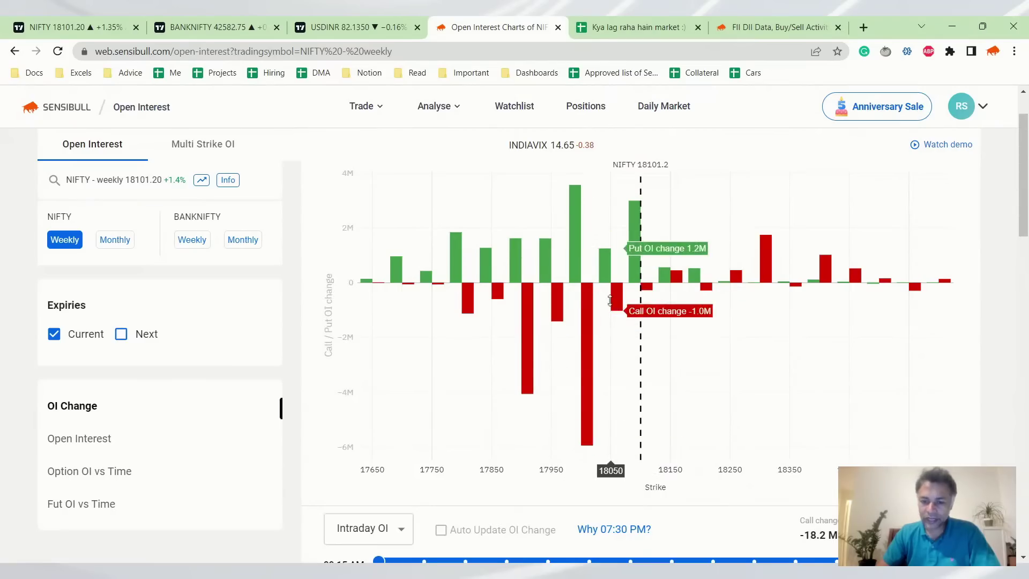
pyautogui.scroll(-5, 552, 322)
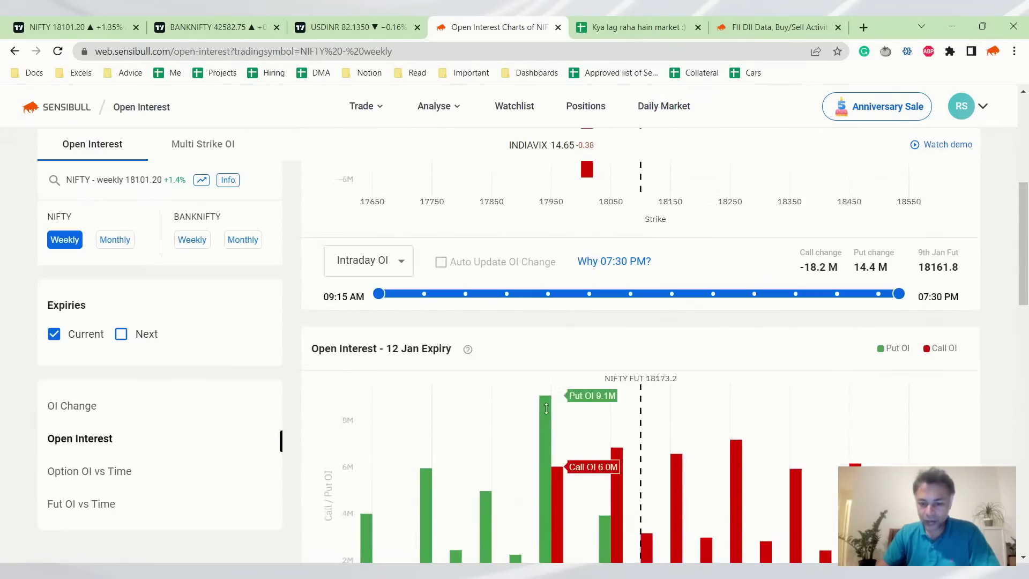
pyautogui.scroll(-3, 546, 409)
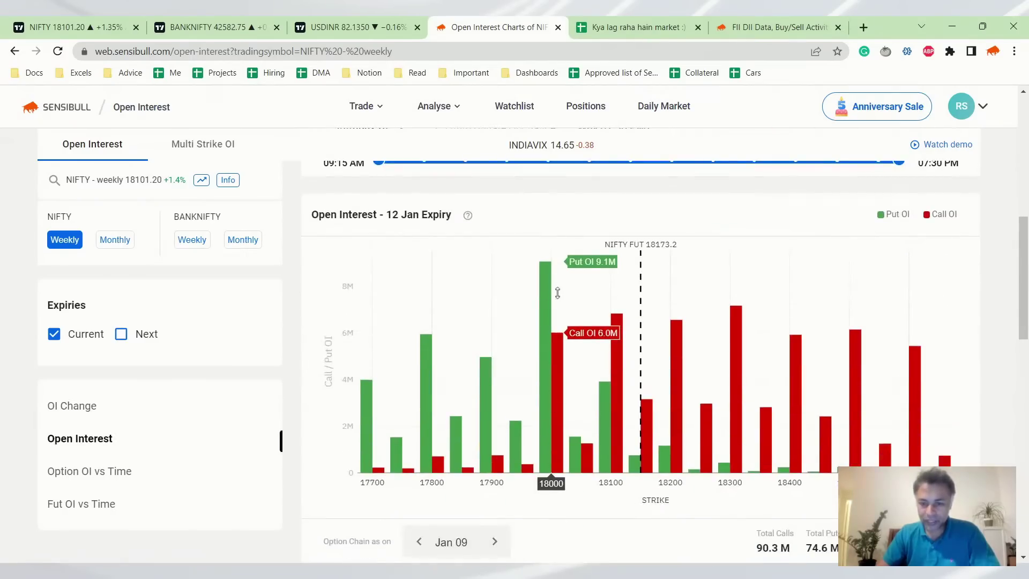
pyautogui.scroll(2, 556, 297)
pyautogui.scroll(6, 557, 300)
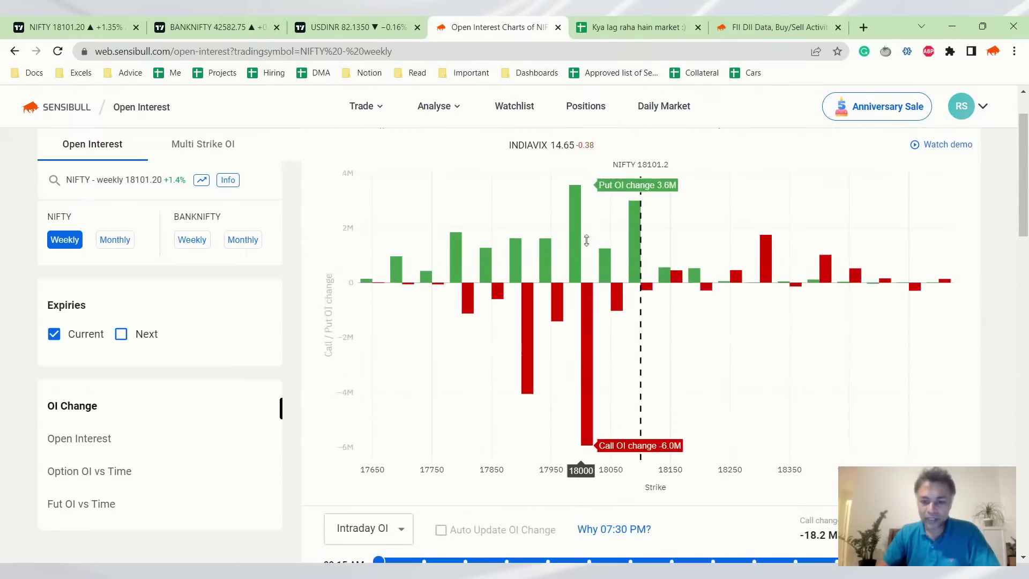
pyautogui.click(626, 22)
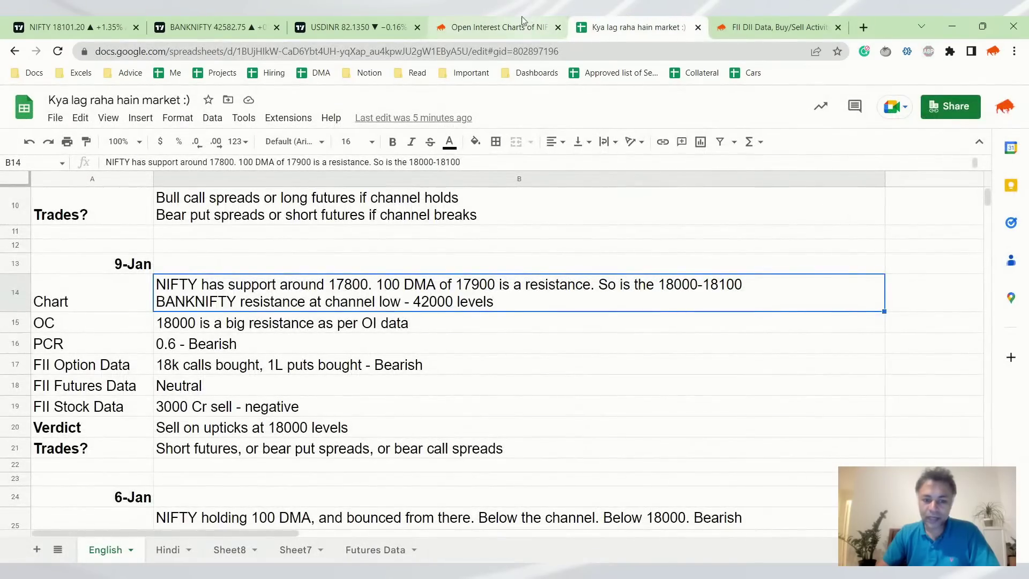
# Compare the 9-Jan OC note in the market notes spreadsheet with the 10-Jan OC and PCR entries.
pyautogui.click(271, 328)
pyautogui.scroll(4, 276, 333)
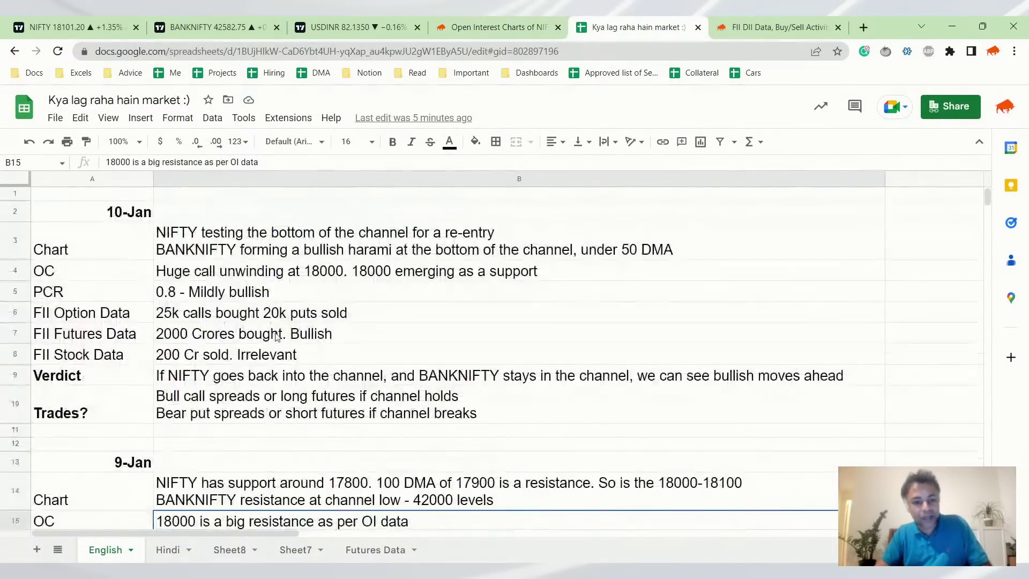
pyautogui.click(449, 279)
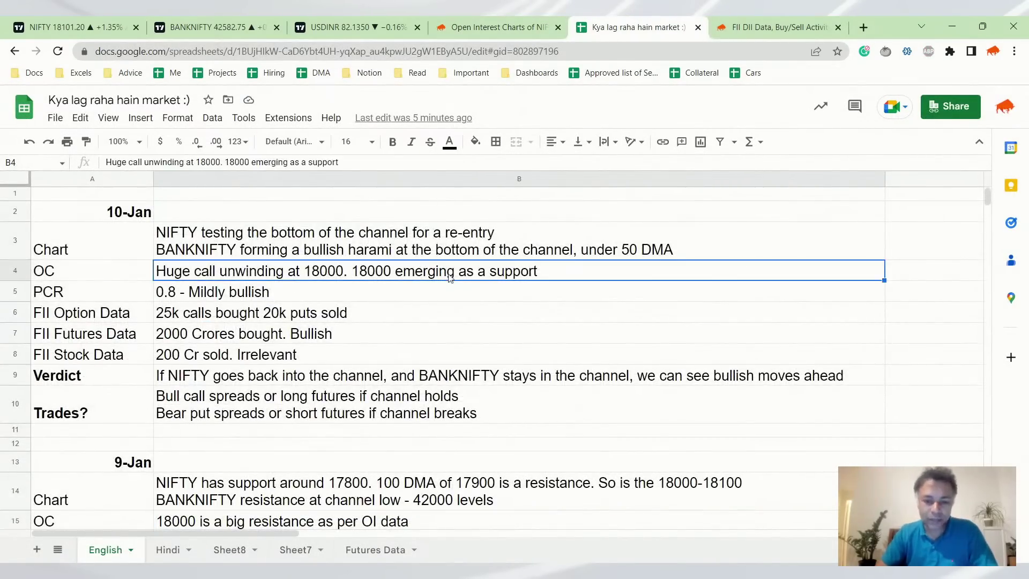
pyautogui.click(174, 301)
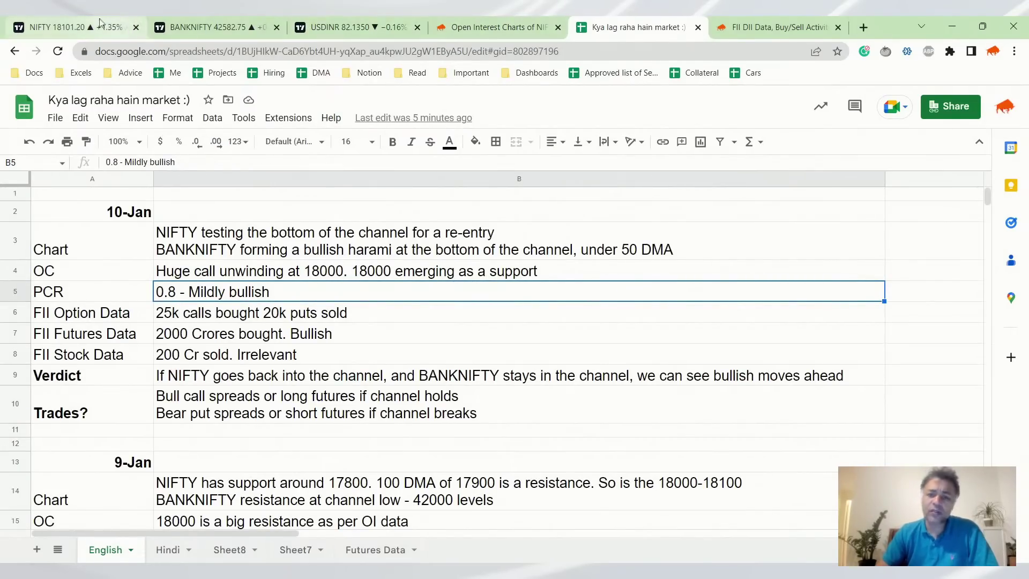
# Return to Sensibull's NIFTY weekly OI Change chart, start the intraday range at the third time mark, and examine the 18000 strike.
pyautogui.click(541, 22)
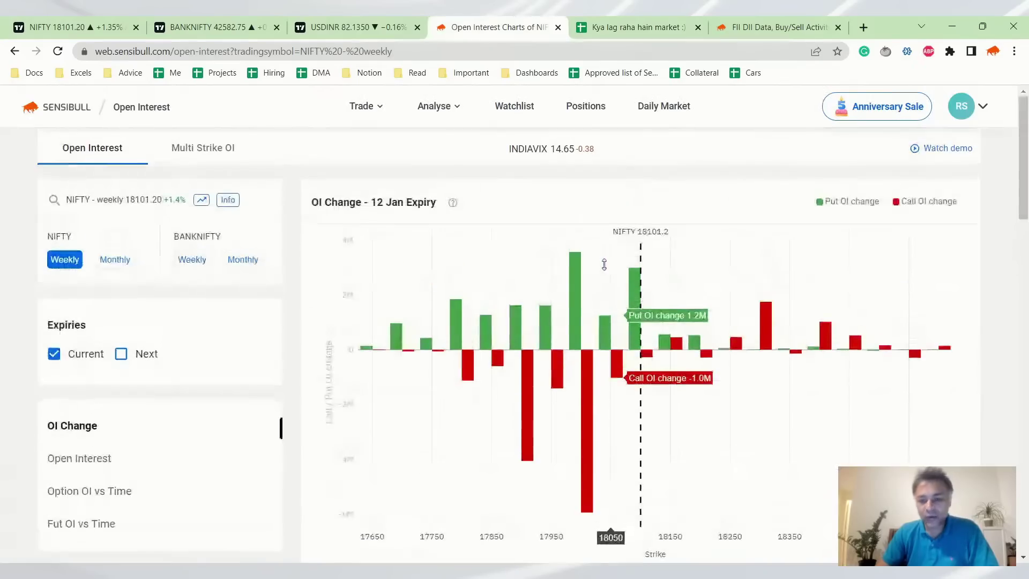
pyautogui.scroll(-3, 599, 279)
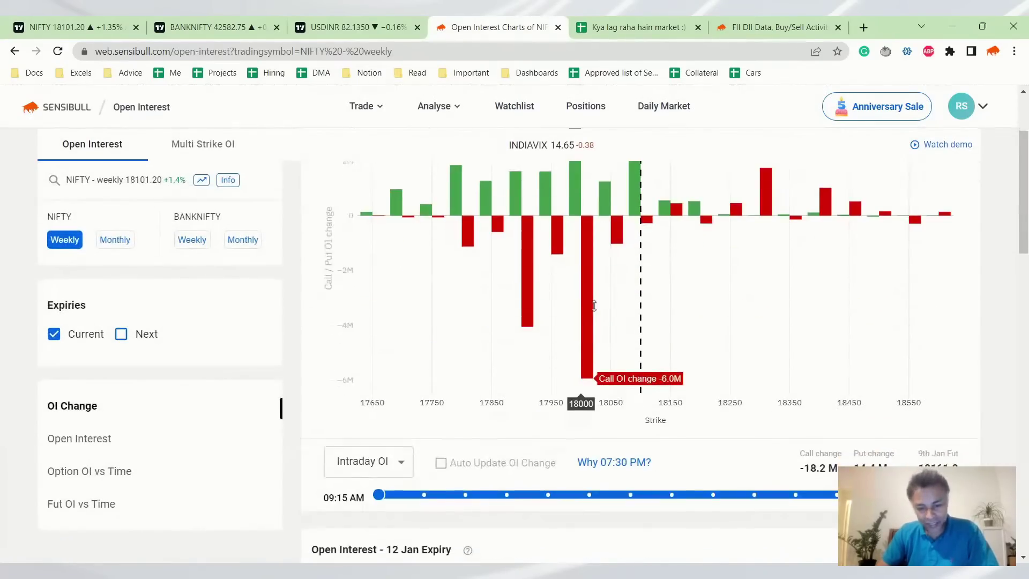
pyautogui.moveTo(384, 503); pyautogui.dragTo(506, 502)
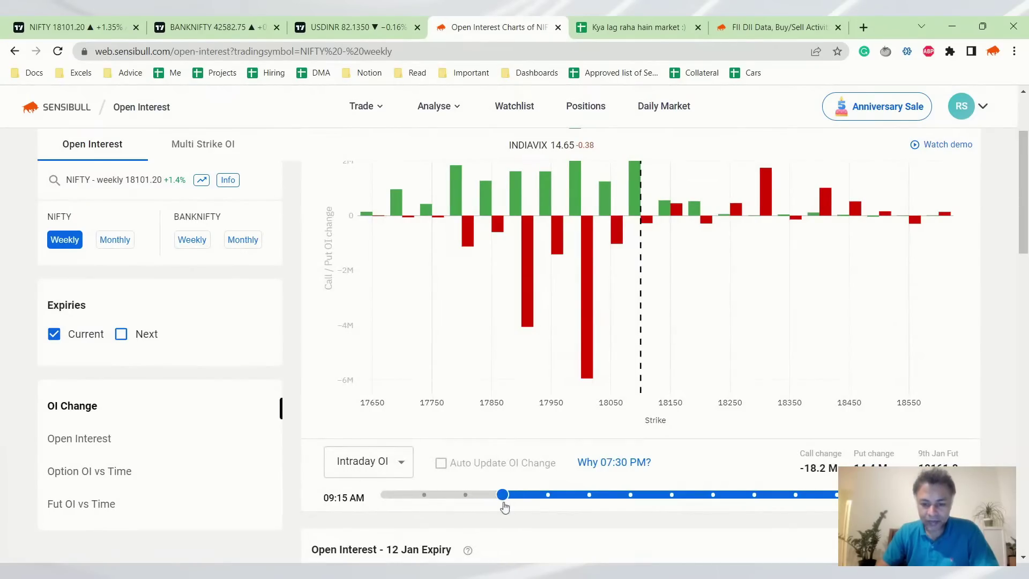
pyautogui.scroll(3, 568, 311)
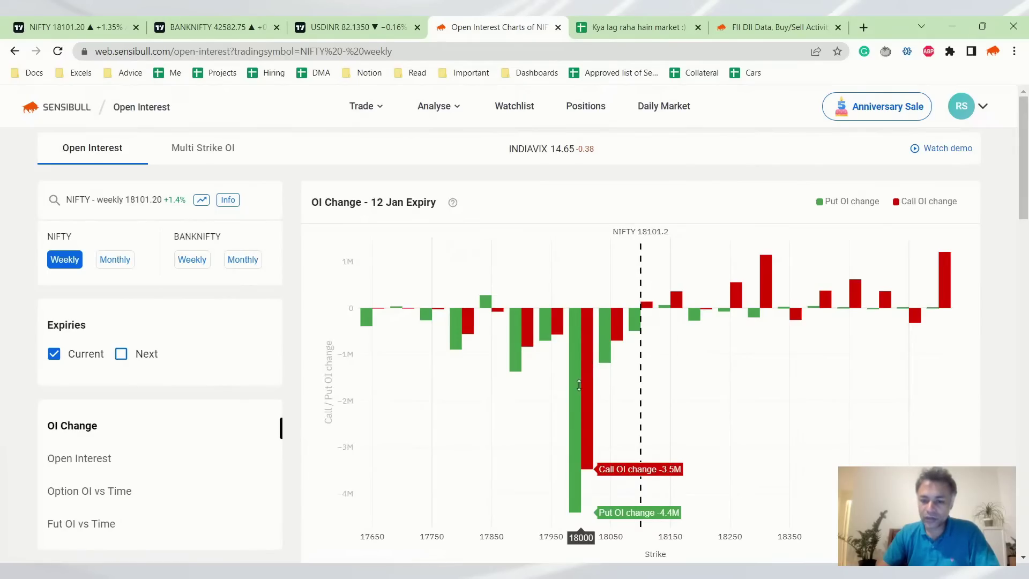
pyautogui.scroll(-3, 578, 385)
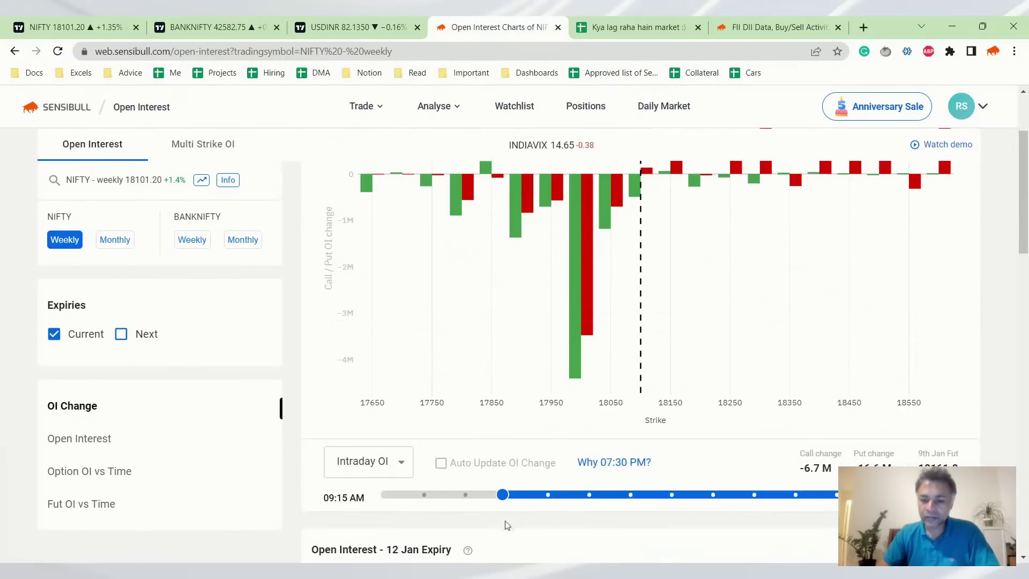
# Start the intraday OI range at 12:21 PM and examine put and call OI changes across the strikes.
pyautogui.moveTo(513, 492); pyautogui.dragTo(634, 494)
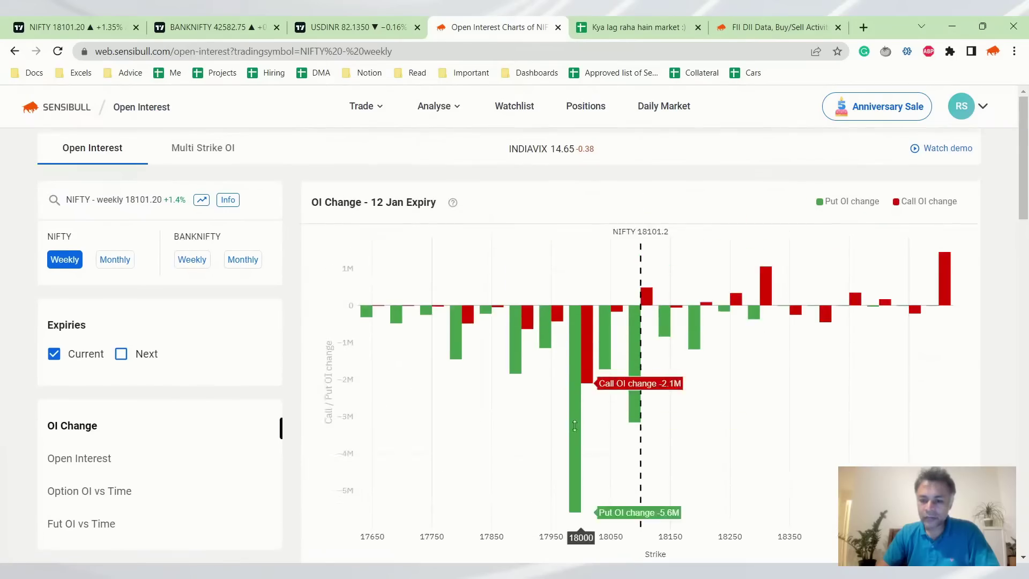
pyautogui.scroll(-4, 575, 433)
pyautogui.moveTo(635, 432)
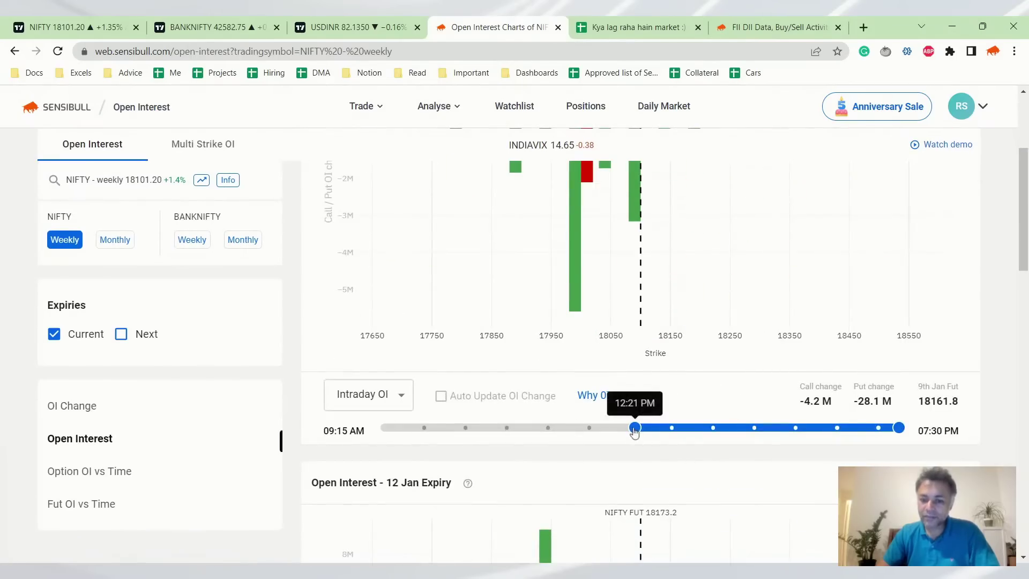
pyautogui.scroll(3, 563, 285)
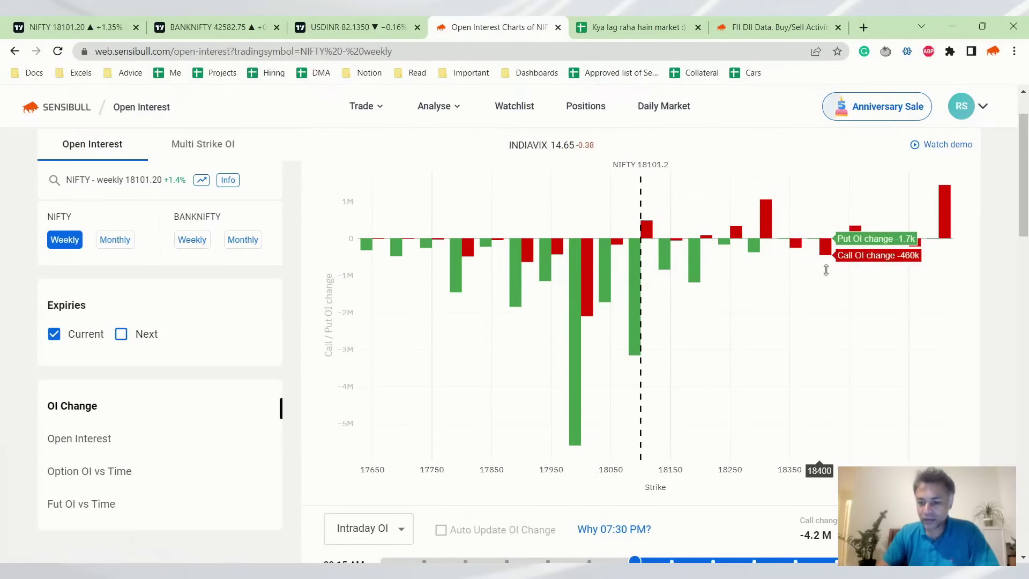
pyautogui.scroll(-5, 799, 301)
pyautogui.scroll(5, 726, 436)
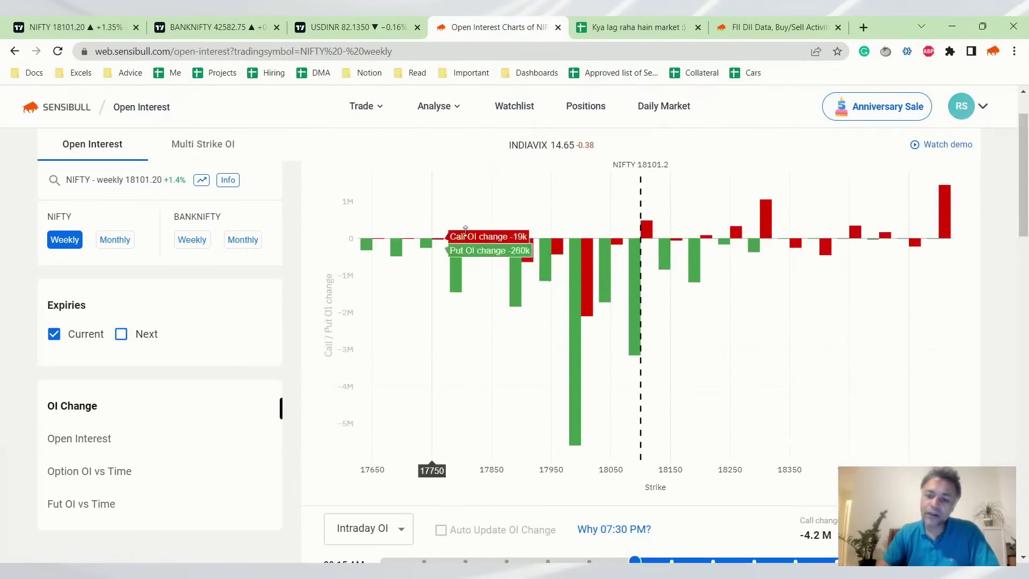
# View OI changes from 09:15 AM, and compare them with a range starting near the fourth time mark.
pyautogui.scroll(-3, 643, 301)
pyautogui.moveTo(634, 361); pyautogui.dragTo(356, 377)
pyautogui.scroll(4, 590, 268)
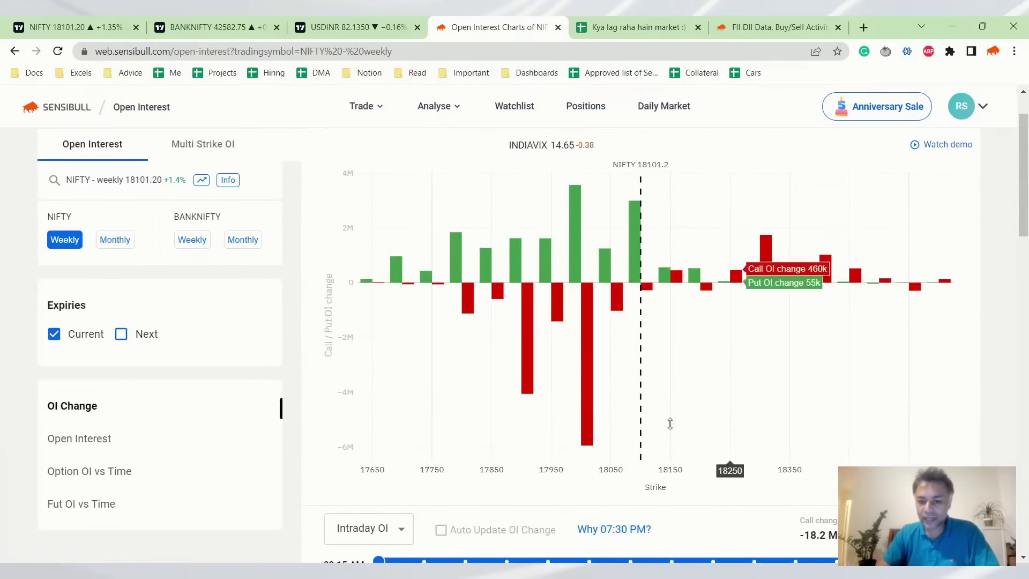
pyautogui.scroll(-2, 686, 349)
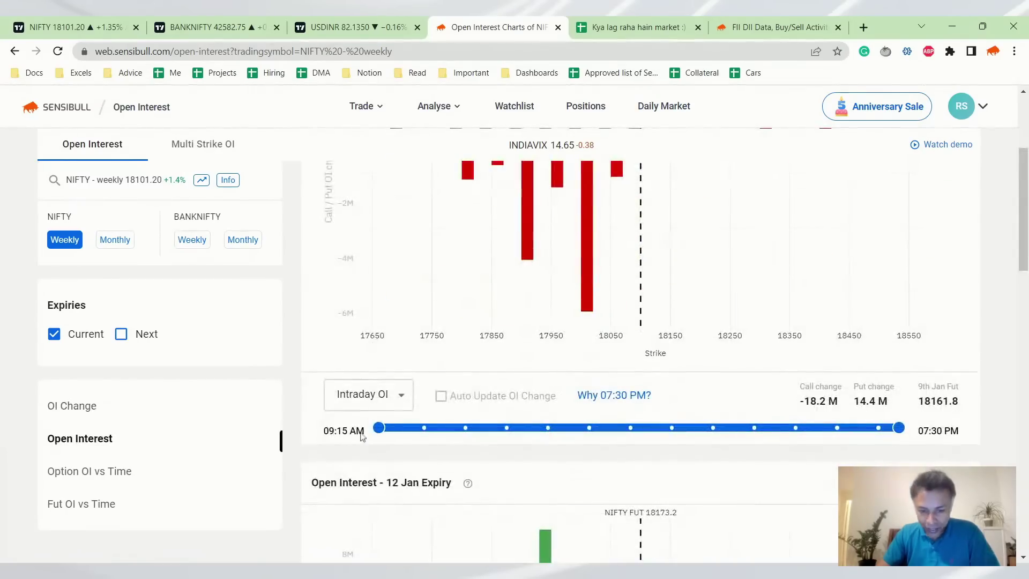
pyautogui.moveTo(378, 427); pyautogui.dragTo(552, 428)
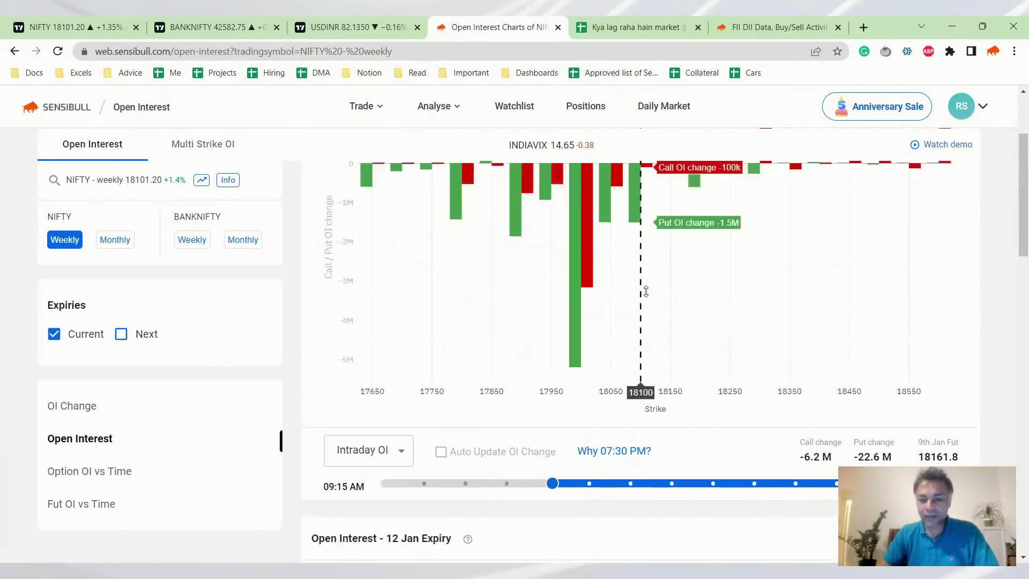
pyautogui.scroll(2, 646, 291)
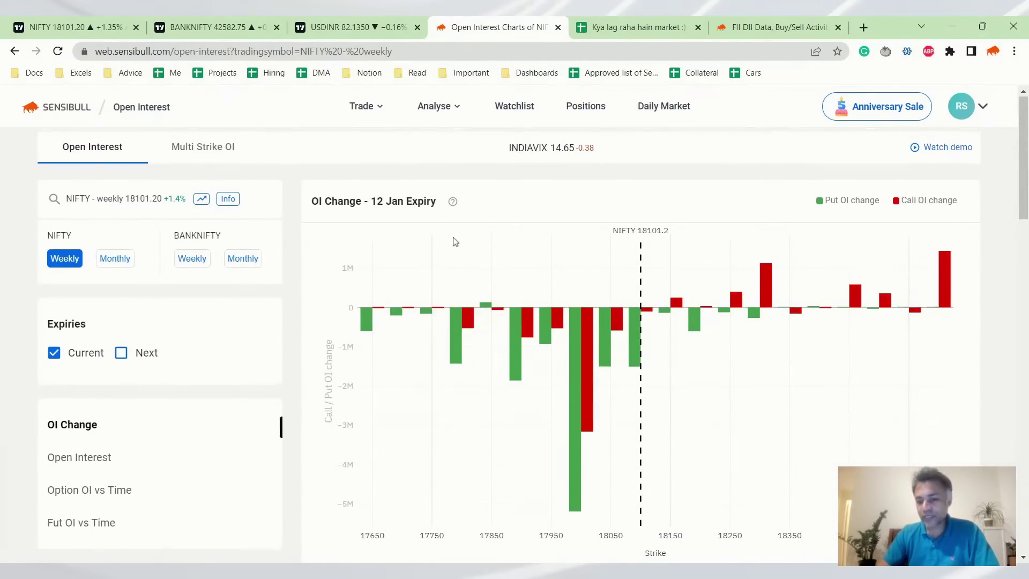
# Restore the intraday OI range's start to 09:15 AM and recheck the 18000 strike's call OI change.
pyautogui.scroll(-4, 454, 241)
pyautogui.moveTo(551, 363); pyautogui.dragTo(345, 381)
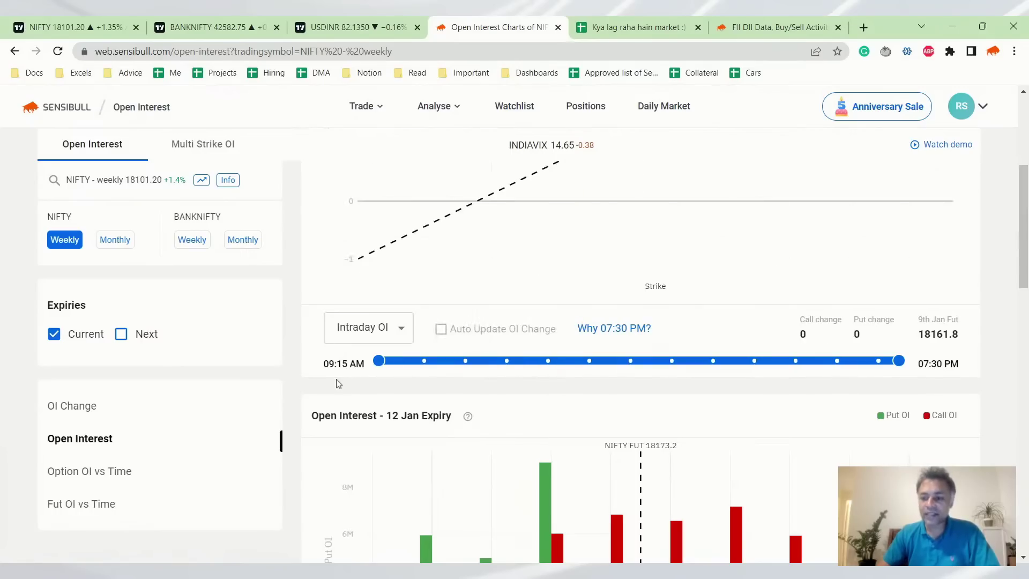
pyautogui.scroll(2, 496, 354)
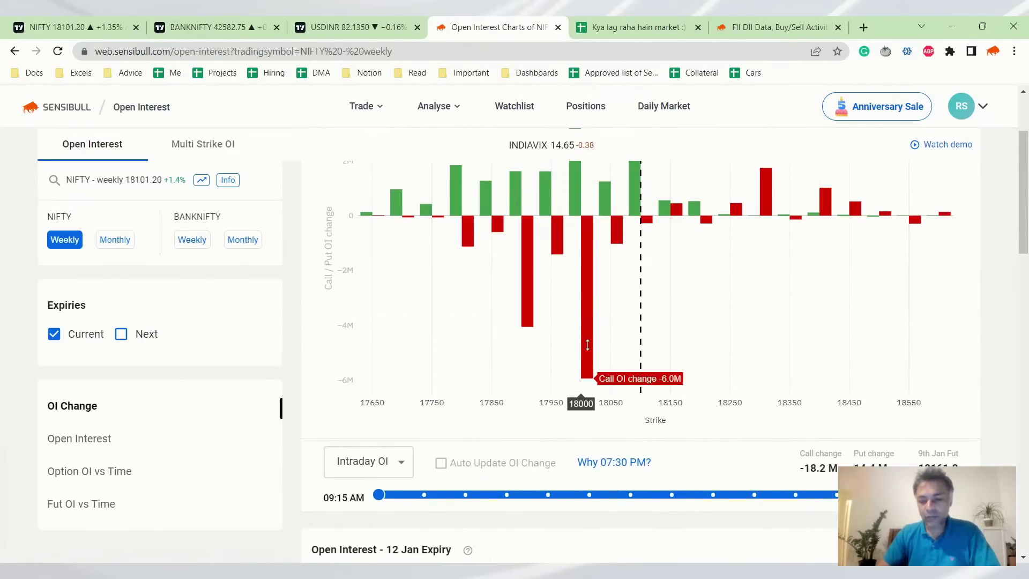
pyautogui.scroll(-5, 588, 349)
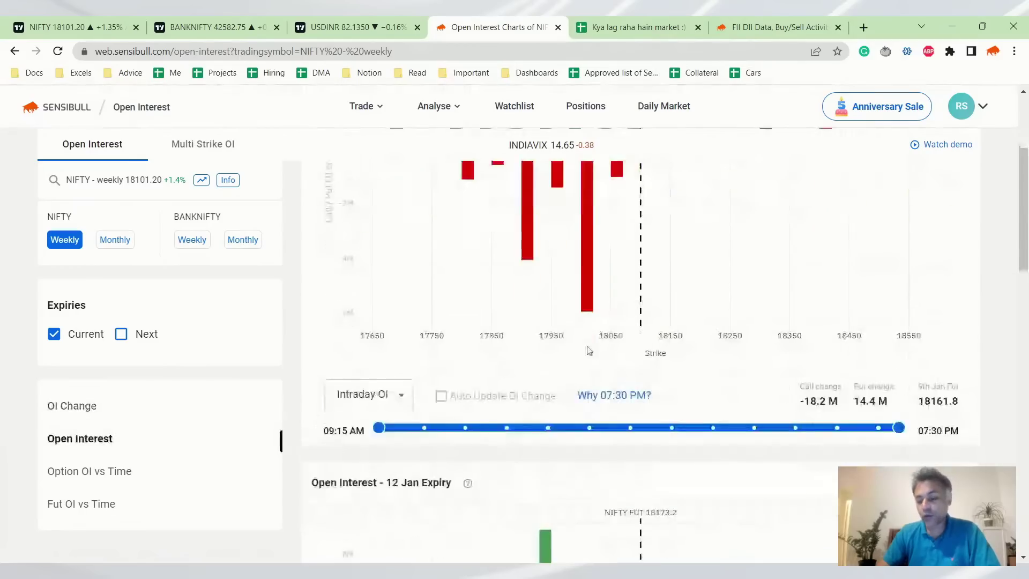
pyautogui.scroll(5, 589, 353)
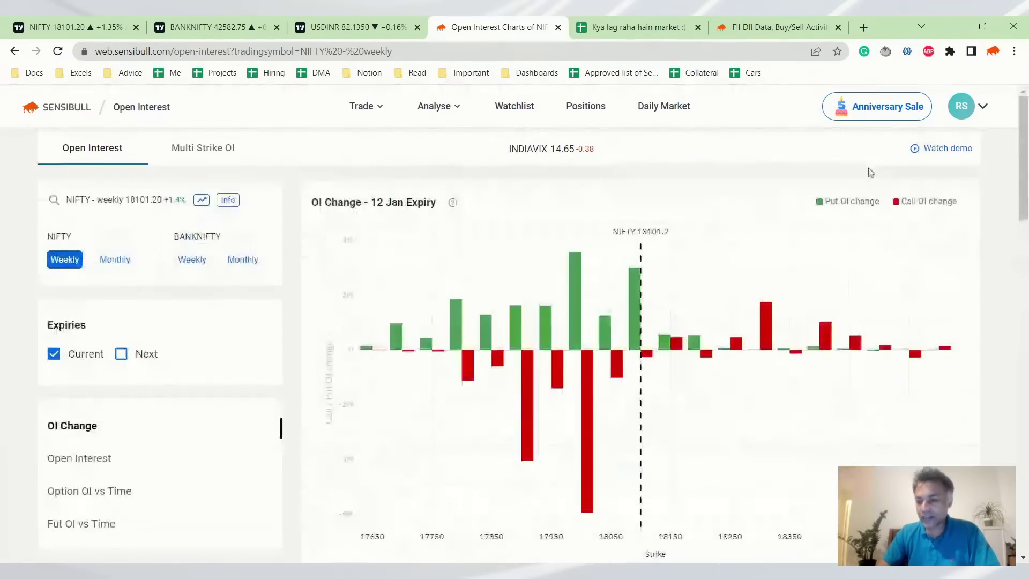
pyautogui.scroll(-1, 471, 264)
pyautogui.scroll(1, 467, 262)
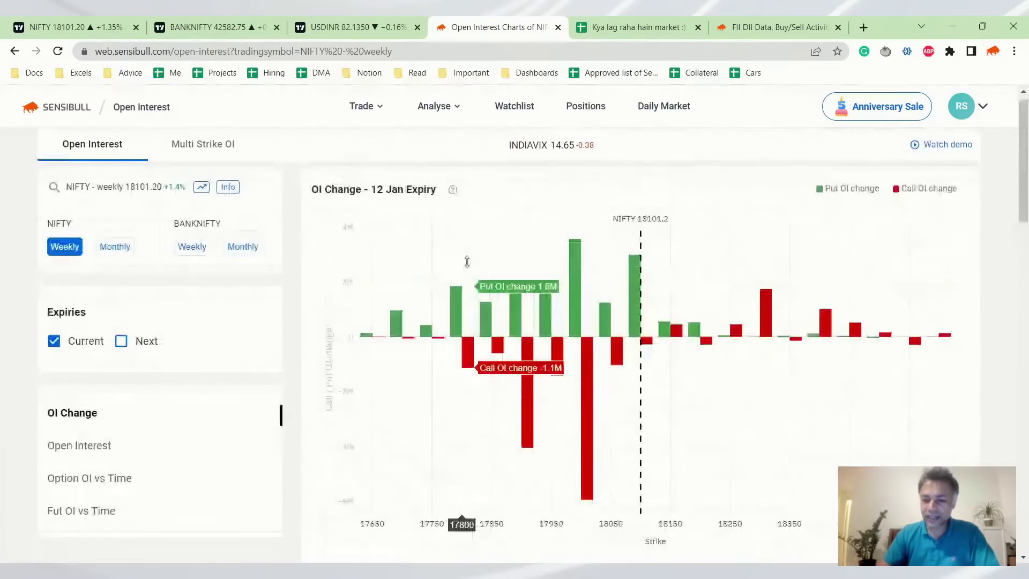
# Compare the 12 Jan expiry's Open Interest chart with the full-day OI Change chart around the 18000 to 18200 strikes.
pyautogui.scroll(-6, 467, 261)
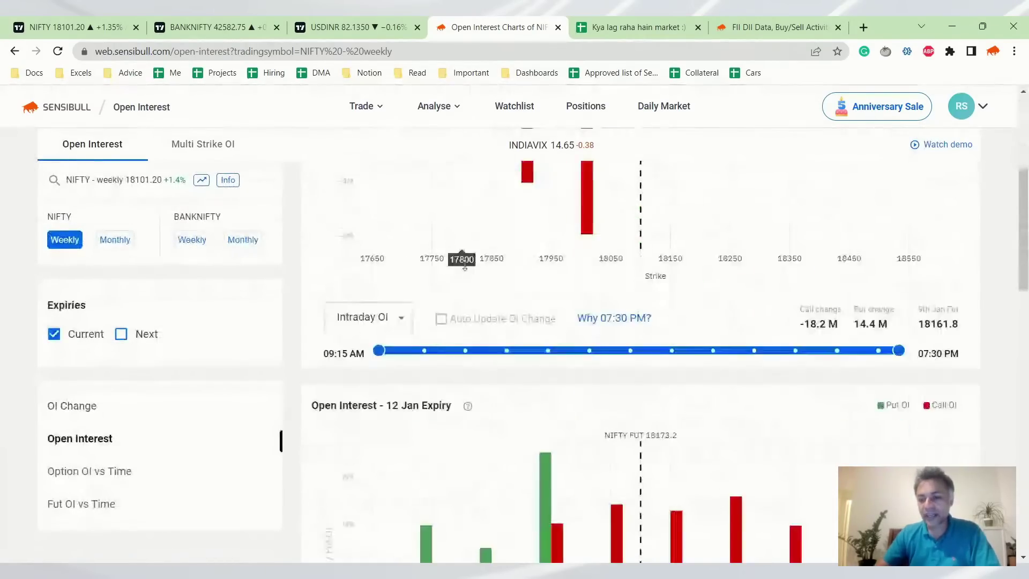
pyautogui.scroll(-3, 487, 253)
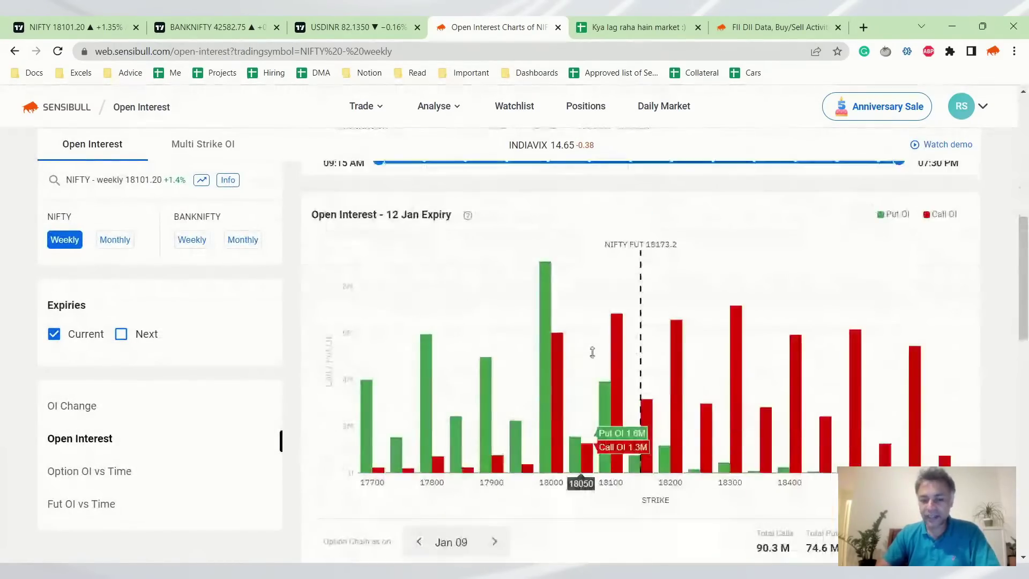
pyautogui.scroll(-1, 593, 353)
pyautogui.scroll(6, 594, 356)
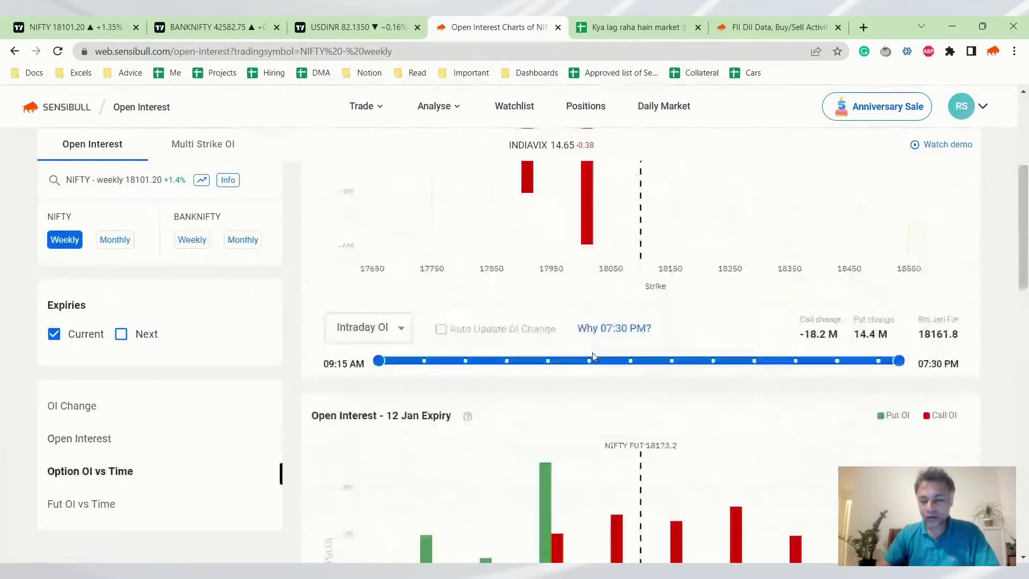
pyautogui.scroll(5, 593, 358)
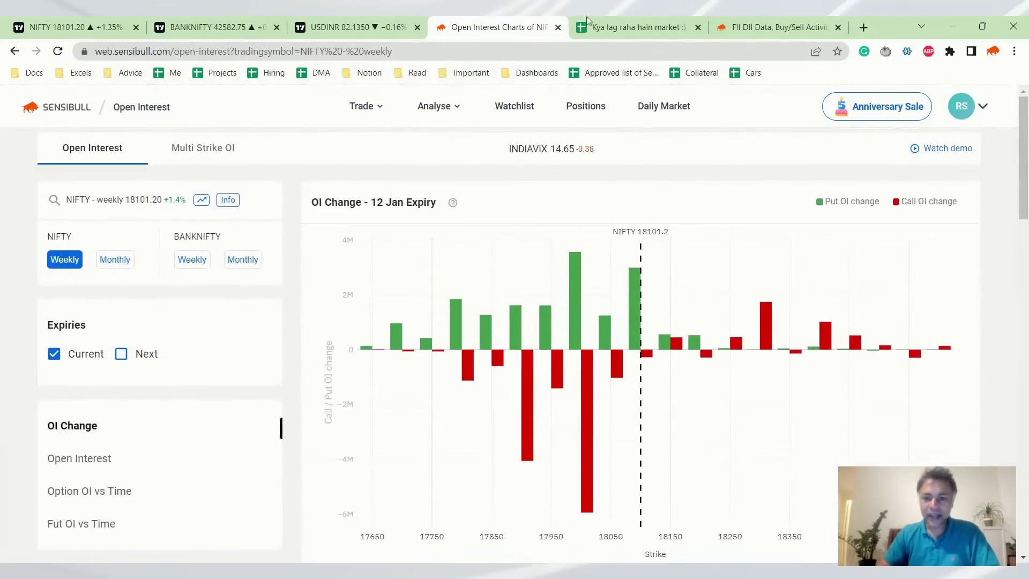
pyautogui.scroll(-2, 686, 283)
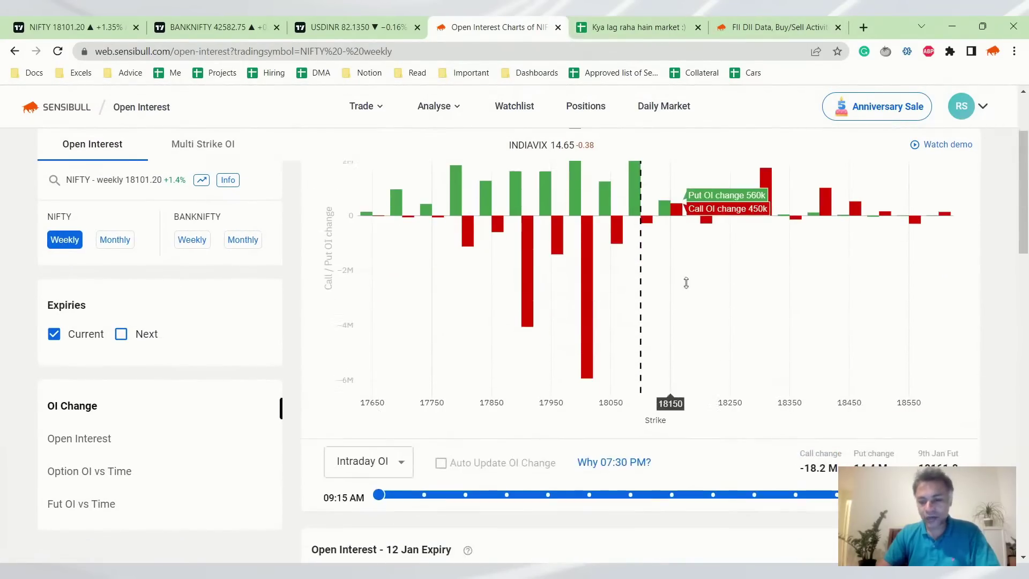
pyautogui.scroll(2, 686, 282)
pyautogui.scroll(-7, 616, 348)
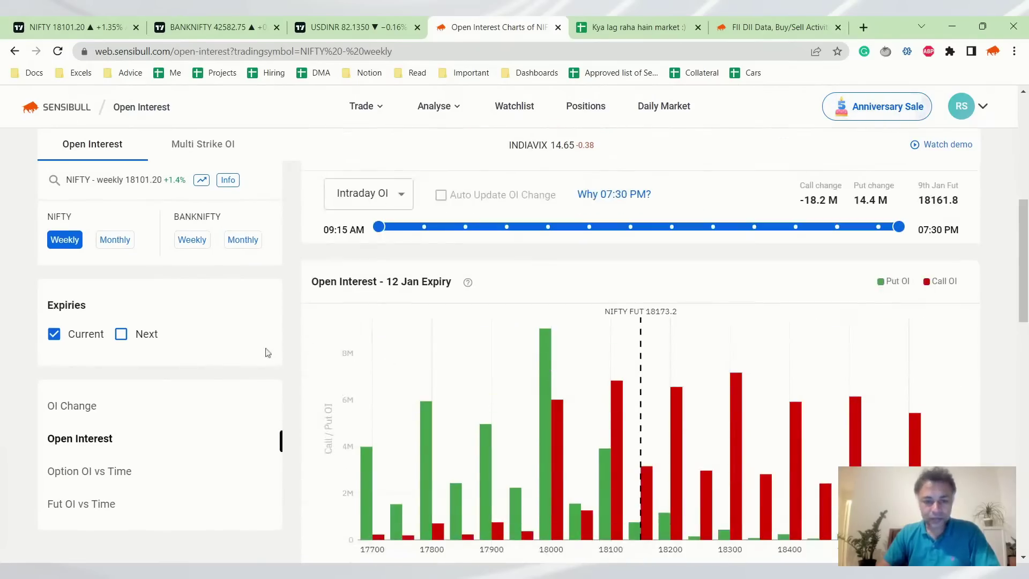
pyautogui.scroll(-2, 758, 413)
pyautogui.scroll(4, 421, 327)
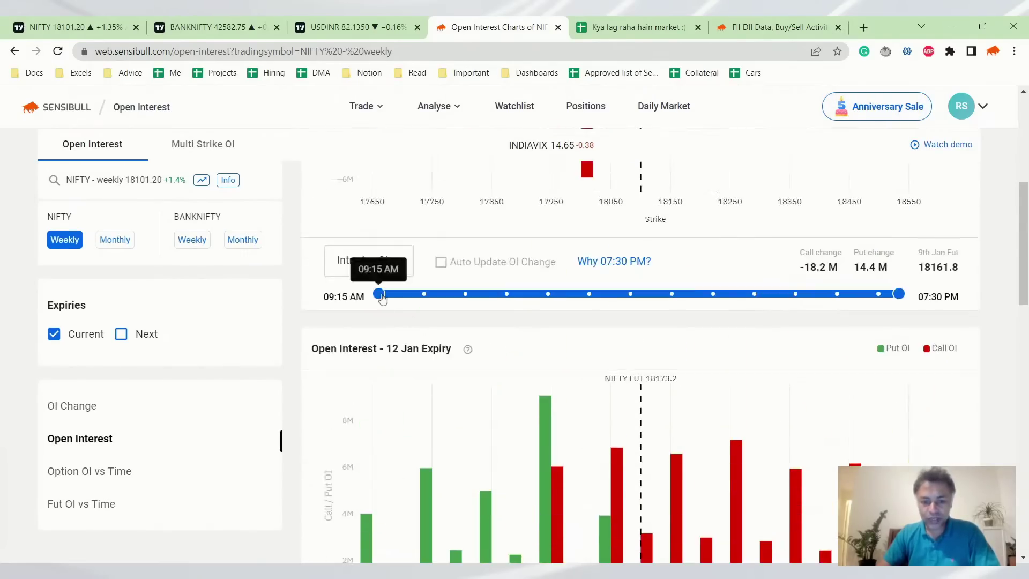
pyautogui.scroll(4, 382, 299)
# Open Multi Strike OI on its own page and examine 12JAN 18100 CE and 18000 PE open interest against NIFTY spot.
pyautogui.click(203, 144)
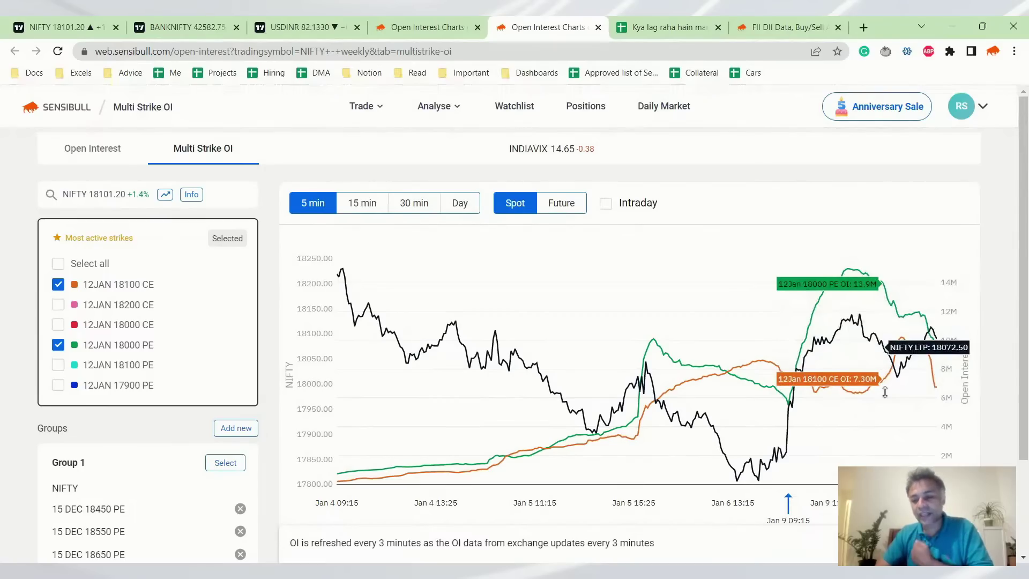
pyautogui.scroll(-3, 777, 408)
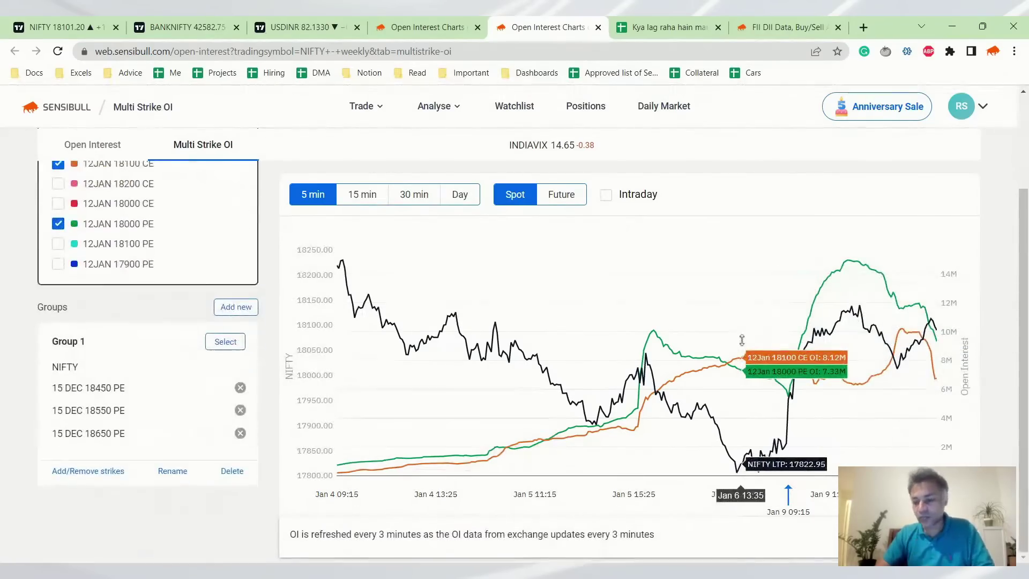
pyautogui.scroll(3, 620, 343)
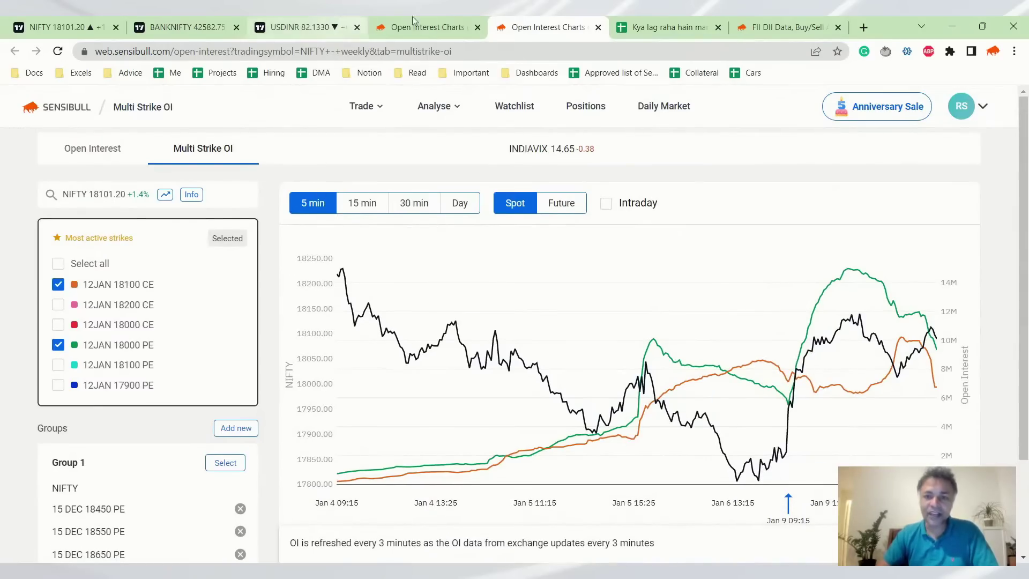
# Place the FII DII Data page before the market notes spreadsheet and review 09 Jan FII index options, stocks and index futures activity.
pyautogui.moveTo(788, 27); pyautogui.dragTo(670, 27)
pyautogui.scroll(6, 128, 269)
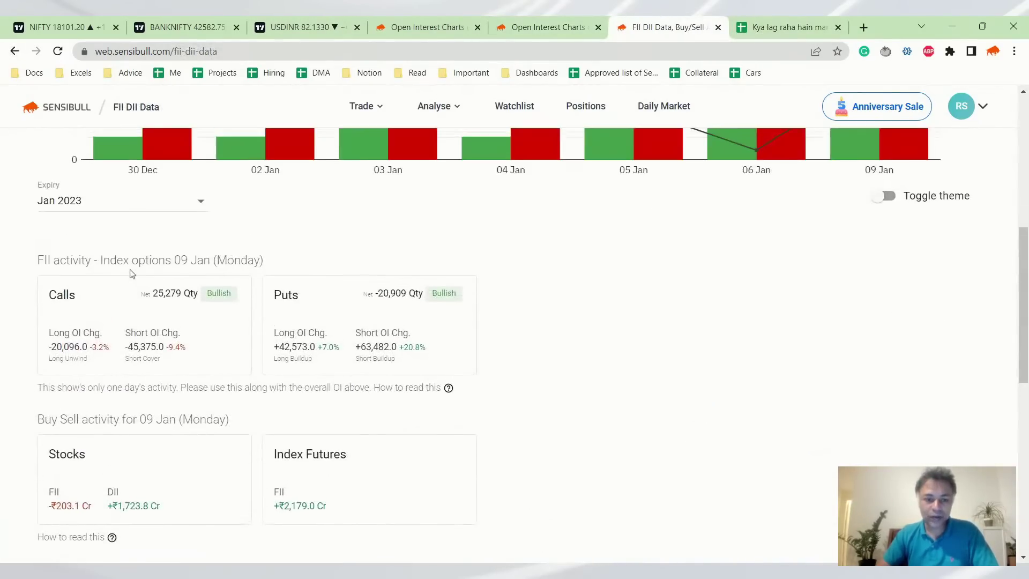
pyautogui.scroll(3, 122, 264)
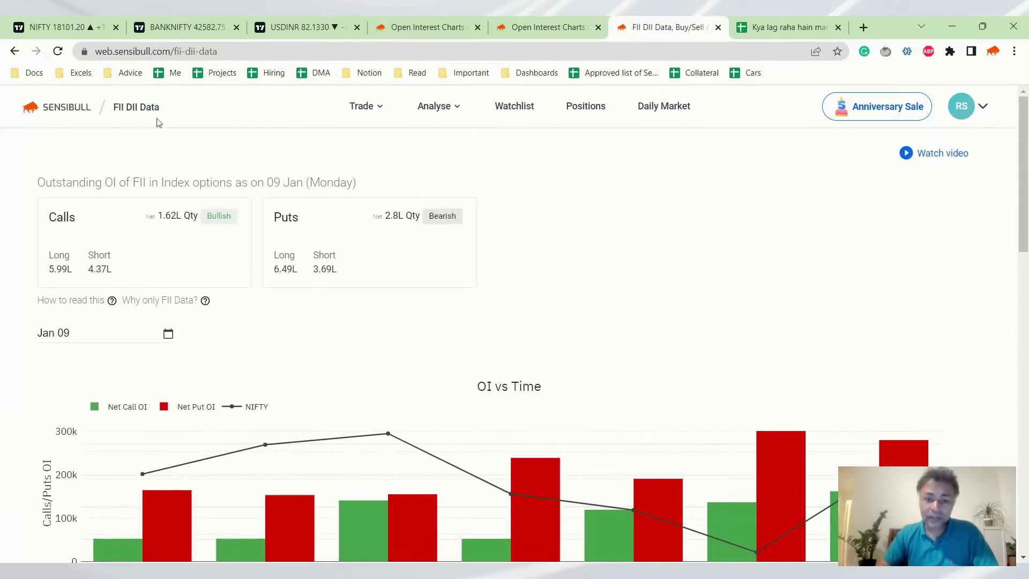
pyautogui.scroll(-8, 154, 181)
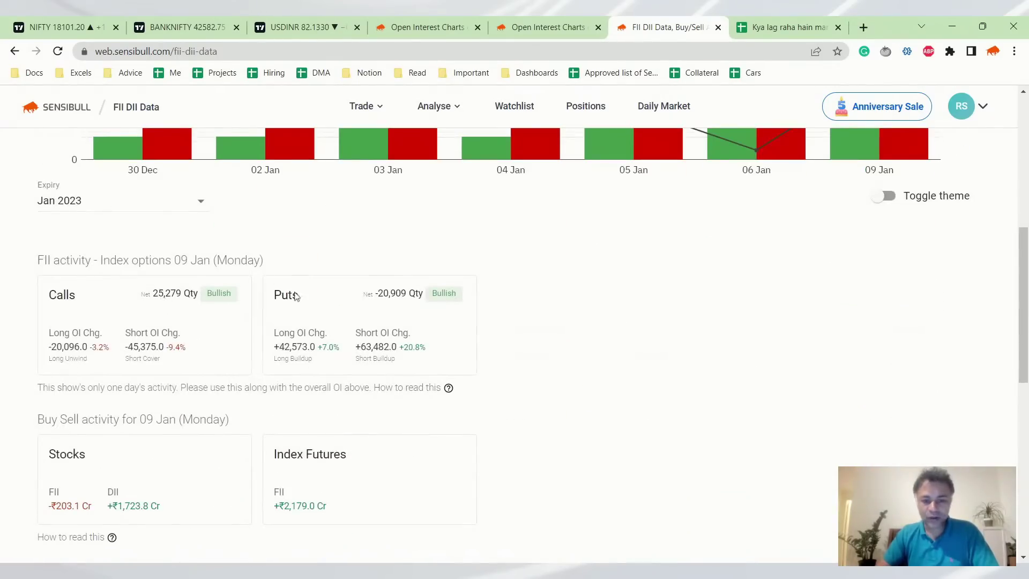
pyautogui.scroll(-3, 365, 316)
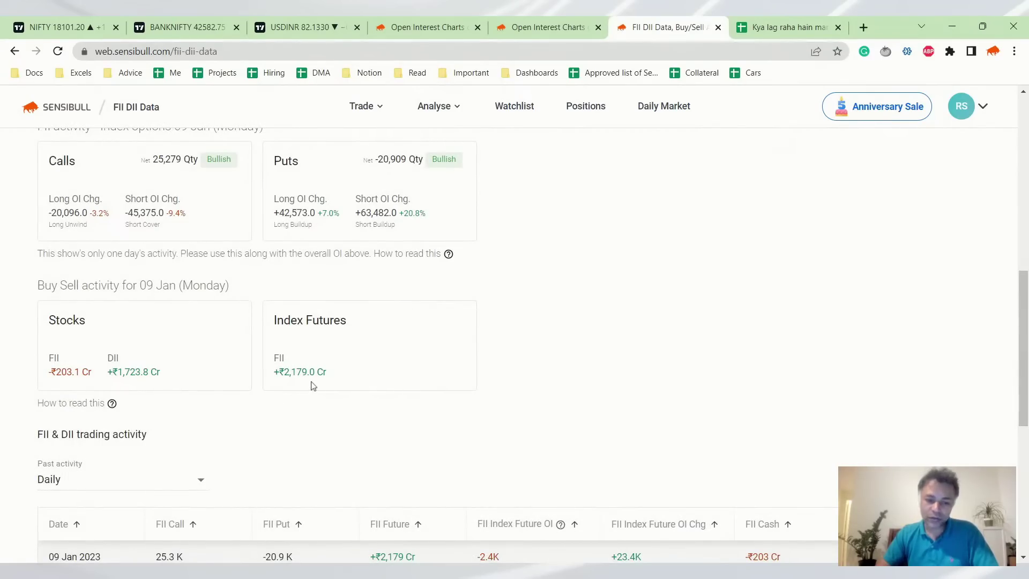
# Review 09 Jan FII and DII stock buying and selling against the daily trading activity table, and read the guidance on interpreting it.
pyautogui.scroll(-3, 312, 386)
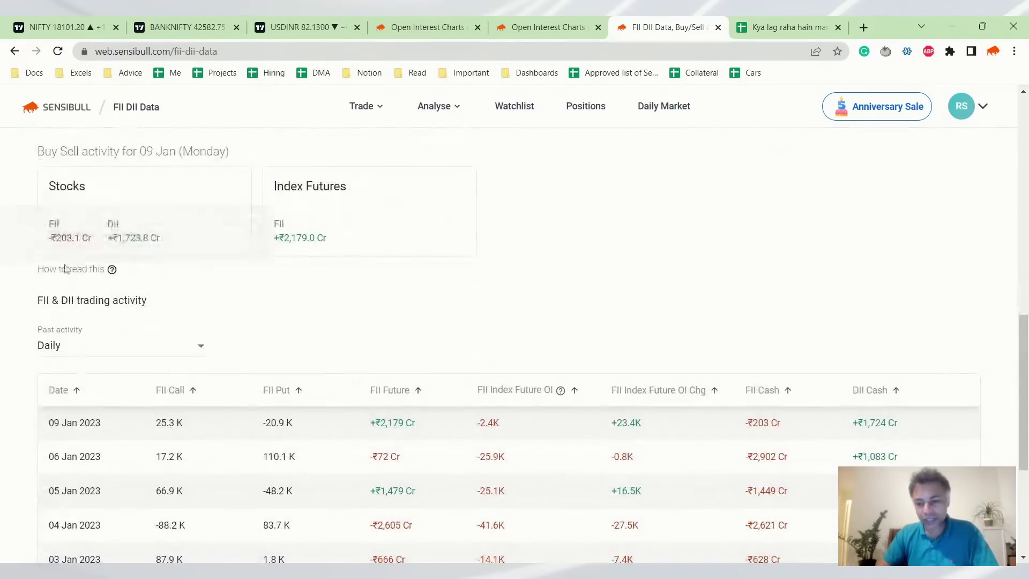
pyautogui.scroll(15, 133, 339)
pyautogui.scroll(-6, 133, 341)
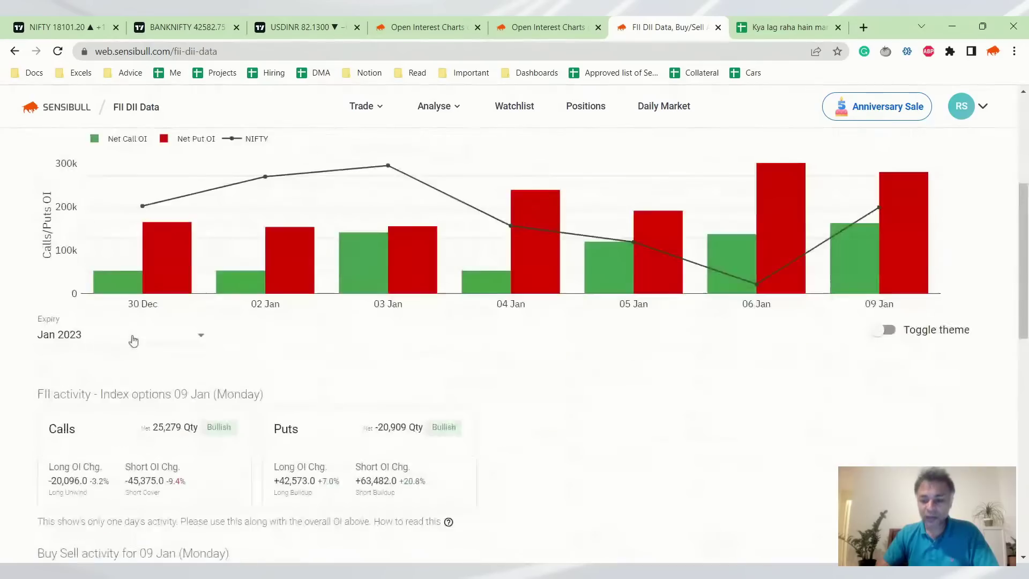
pyautogui.scroll(-5, 133, 341)
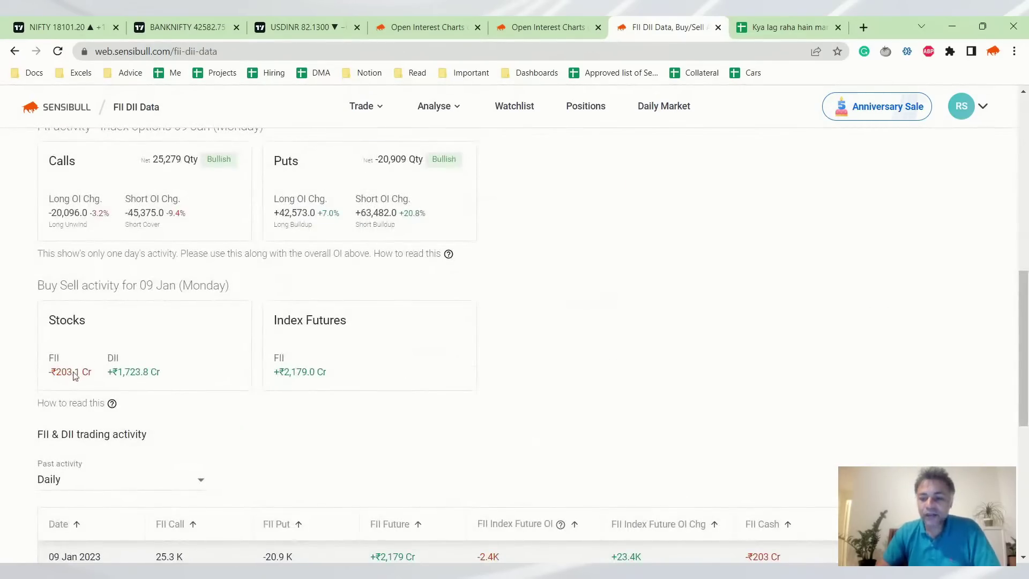
pyautogui.scroll(-3, 75, 375)
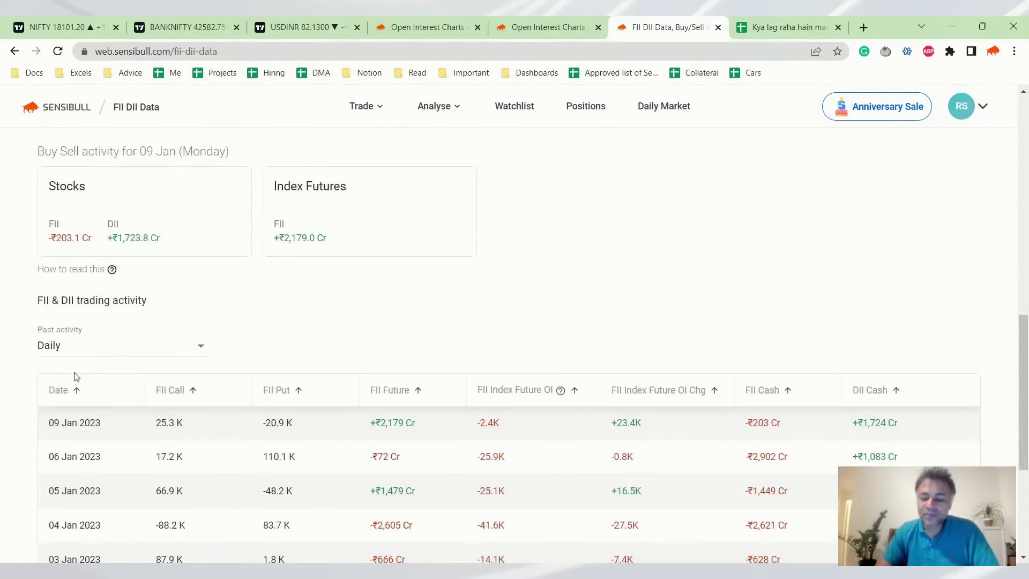
pyautogui.moveTo(111, 269)
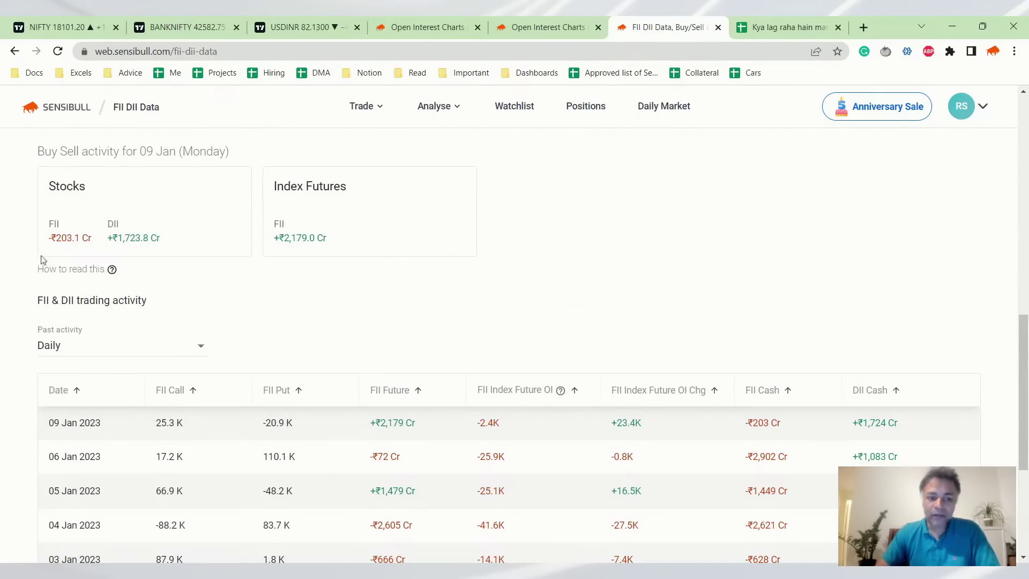
# Compare FII net call and put OI in the OI vs Time chart with the 09 Jan outstanding OI and index options activity.
pyautogui.scroll(3, 54, 260)
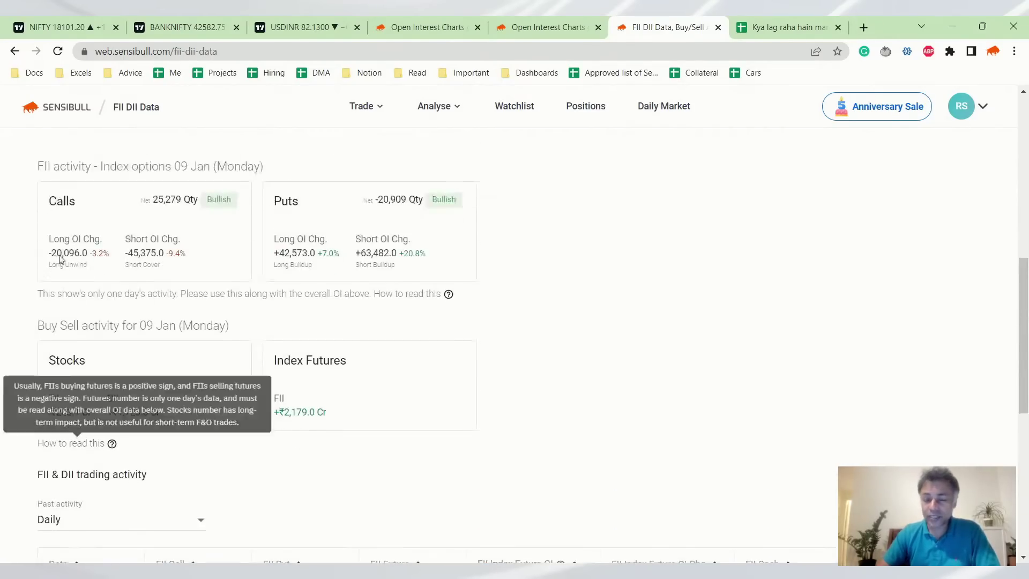
pyautogui.scroll(7, 61, 260)
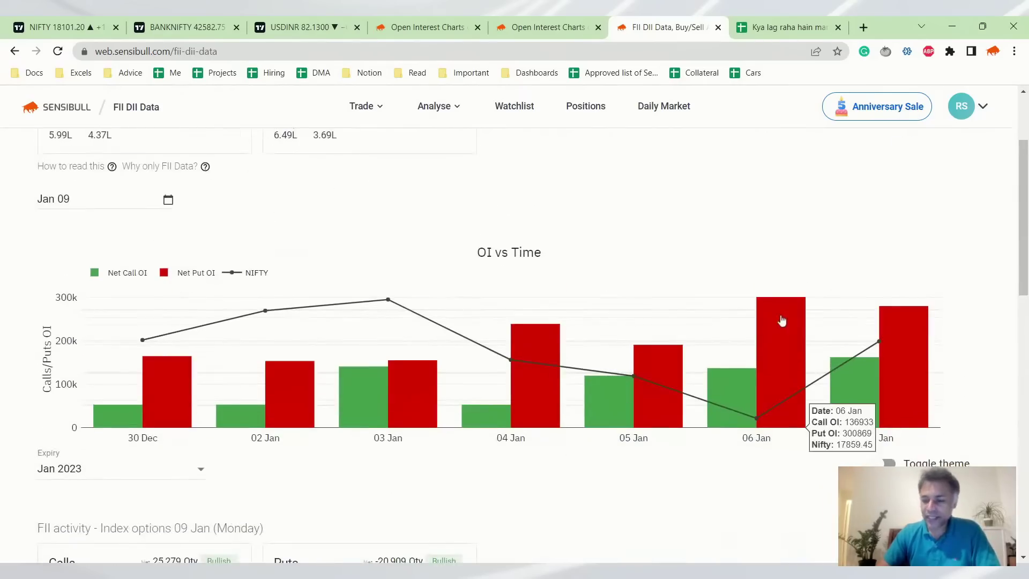
pyautogui.scroll(3, 573, 333)
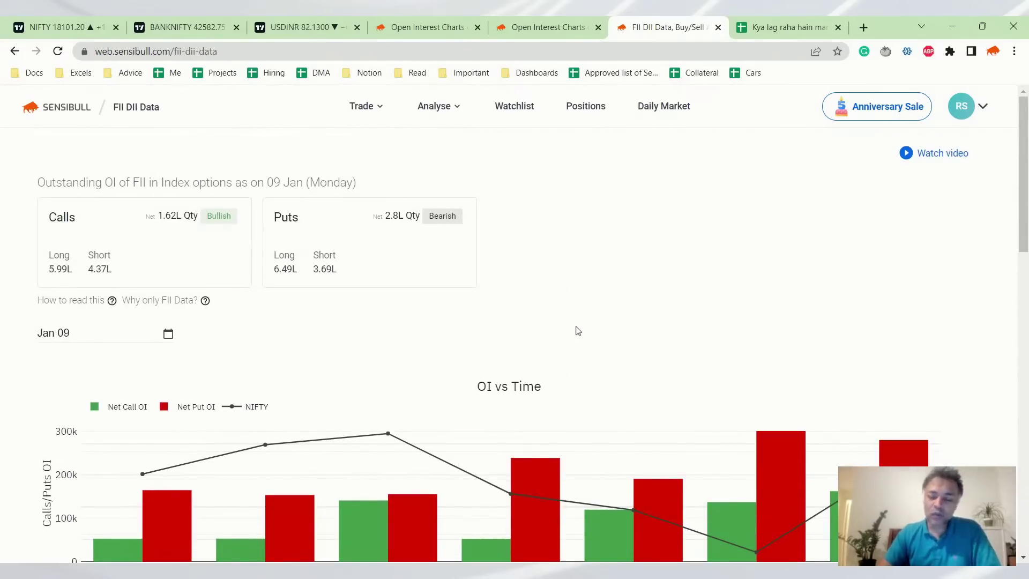
pyautogui.scroll(-8, 566, 319)
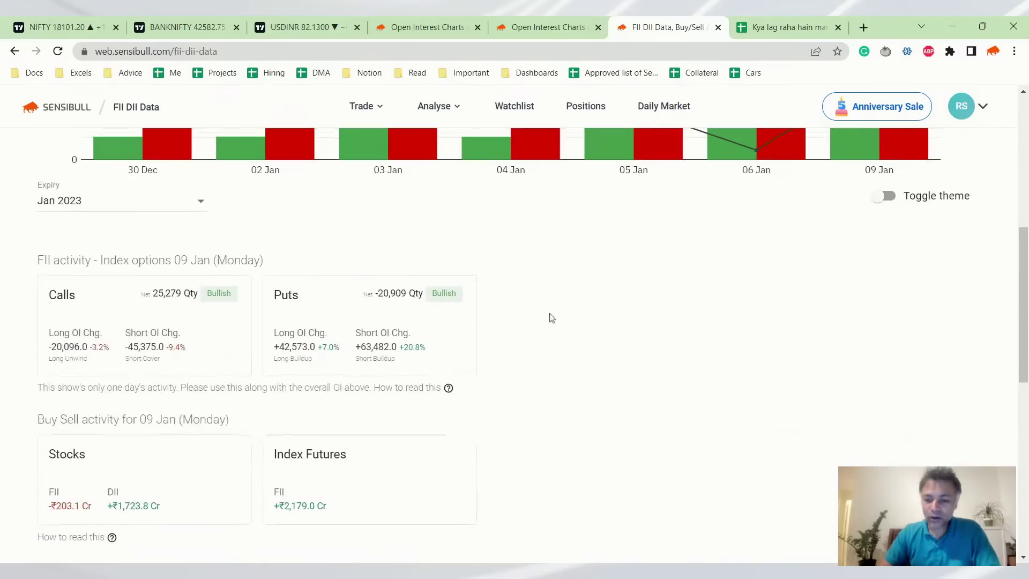
pyautogui.scroll(8, 558, 396)
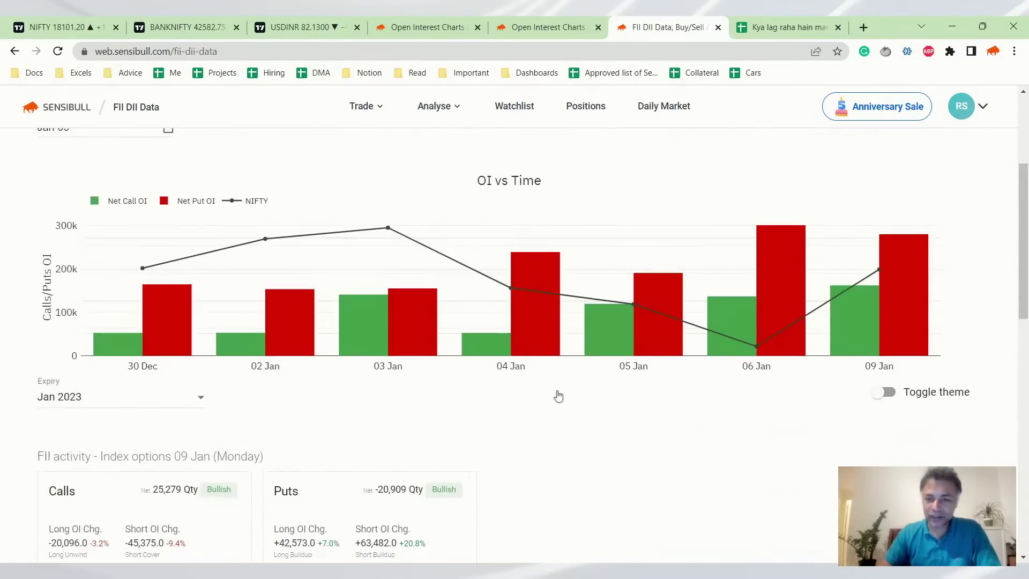
# Check the 10-Jan FII Stock Data note in the spreadsheet and the latest candle on the NIFTY weekly chart.
pyautogui.click(764, 23)
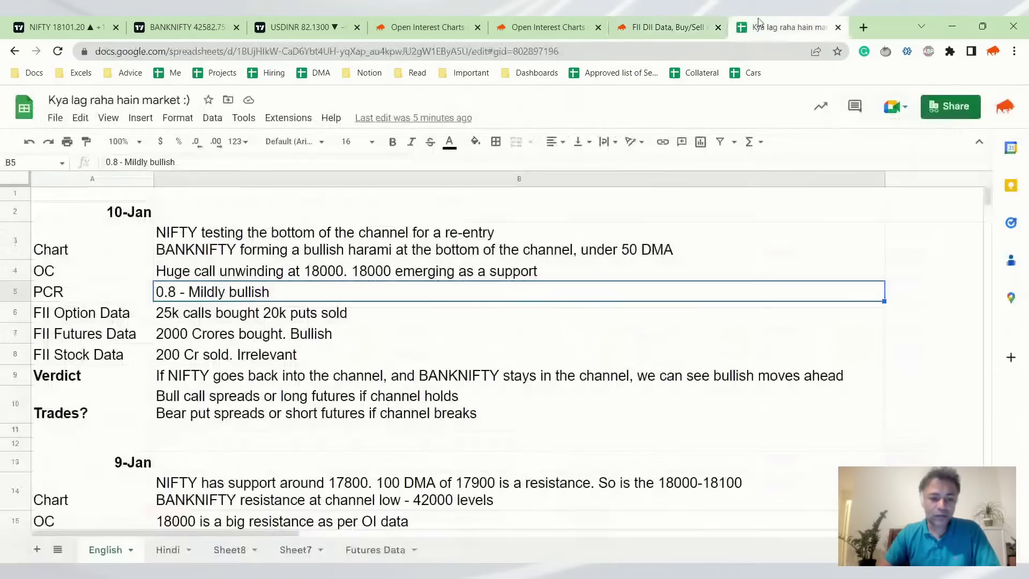
pyautogui.click(207, 358)
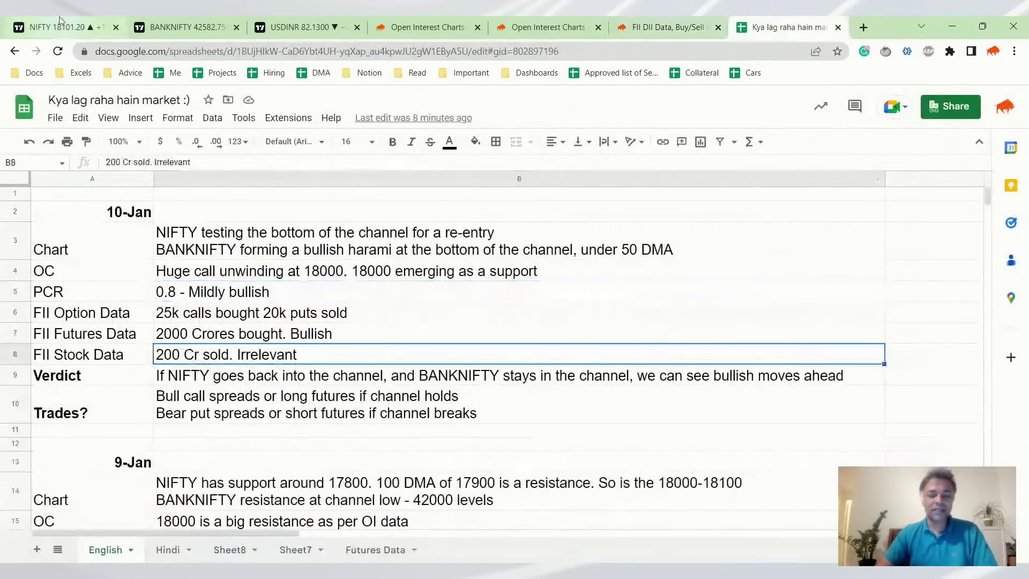
pyautogui.click(60, 21)
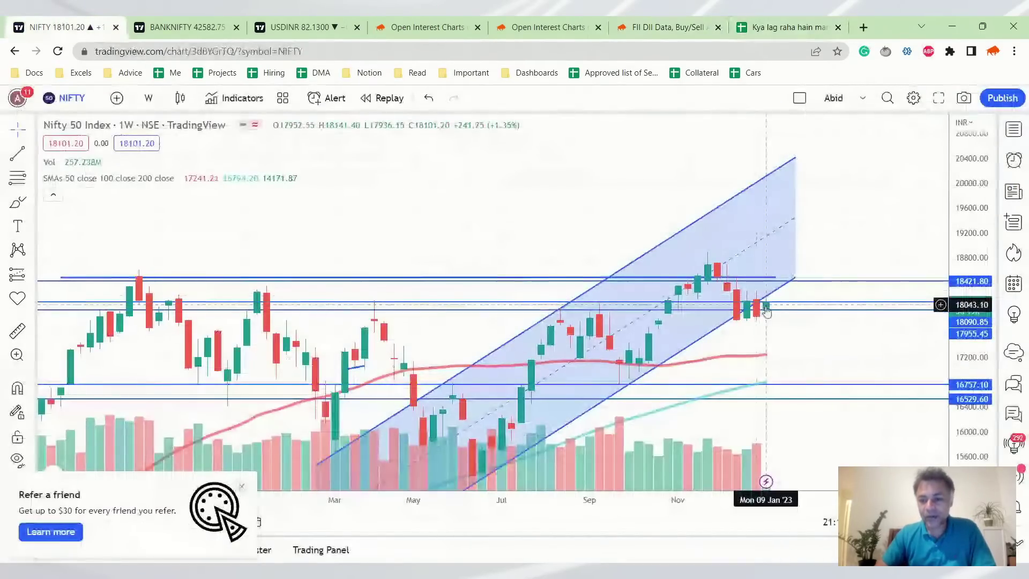
# Examine the latest BANKNIFTY daily candles against the 50-day average and the rising channel's lower boundary.
pyautogui.click(188, 29)
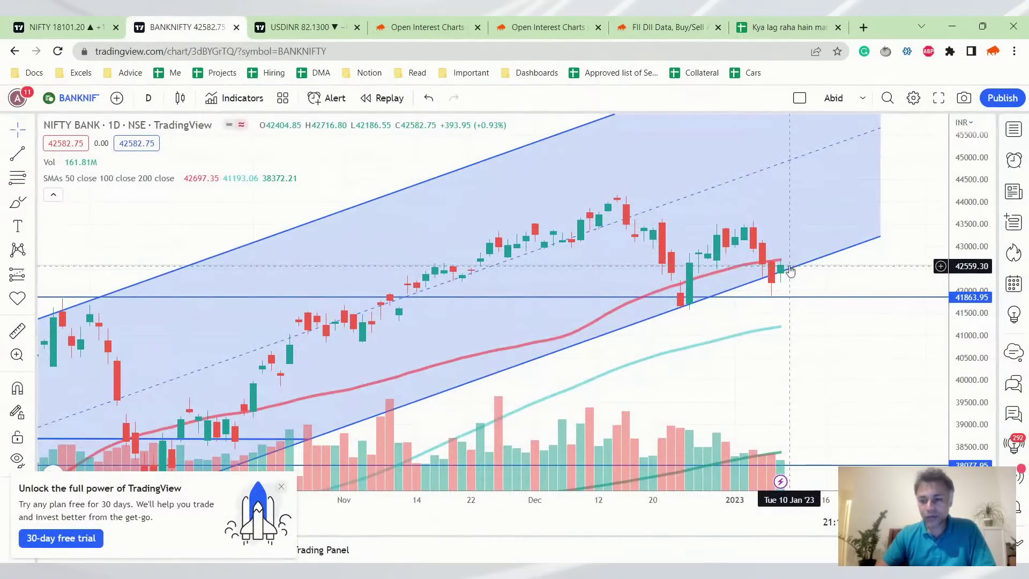
pyautogui.scroll(-2, 812, 177)
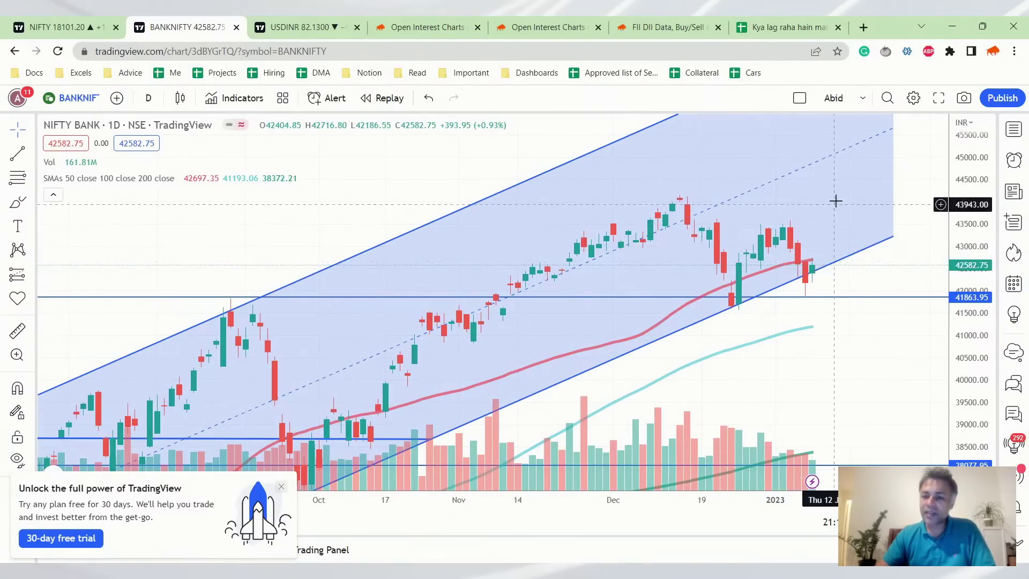
pyautogui.scroll(-1, 829, 176)
pyautogui.scroll(-1, 825, 161)
pyautogui.moveTo(974, 232); pyautogui.dragTo(939, 243)
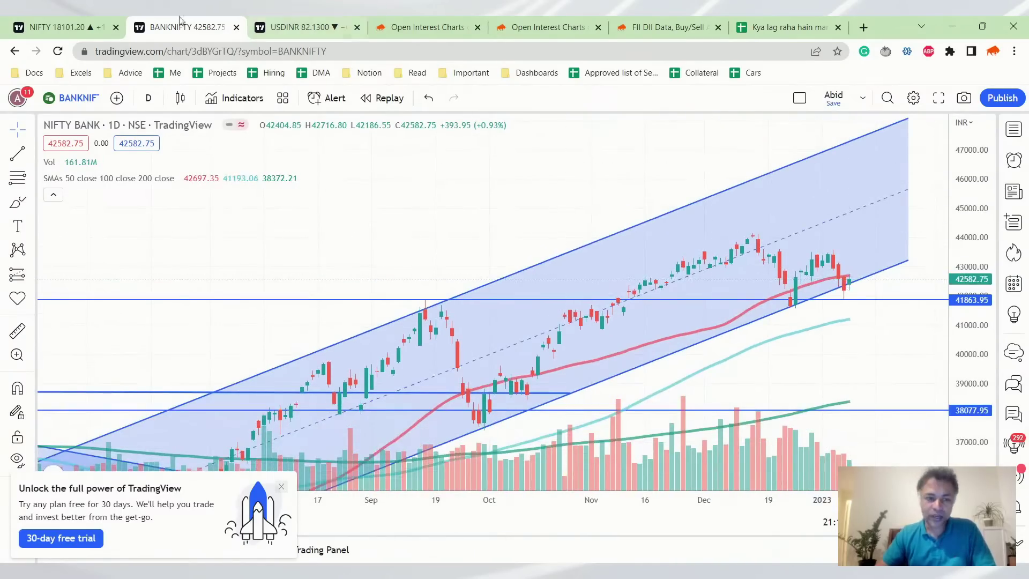
pyautogui.scroll(1, 858, 297)
pyautogui.scroll(1, 858, 296)
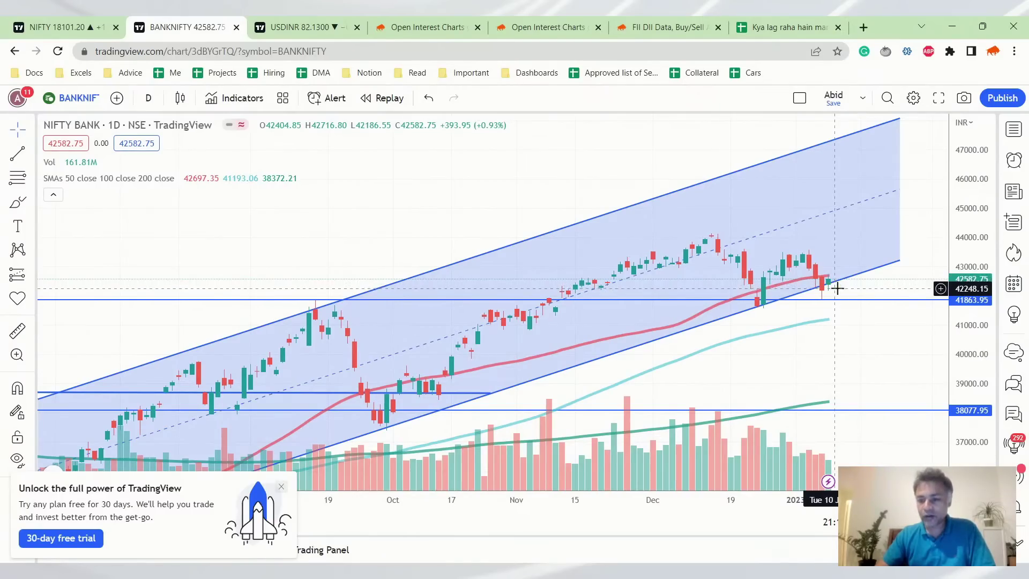
pyautogui.scroll(1, 839, 301)
pyautogui.scroll(-1, 839, 305)
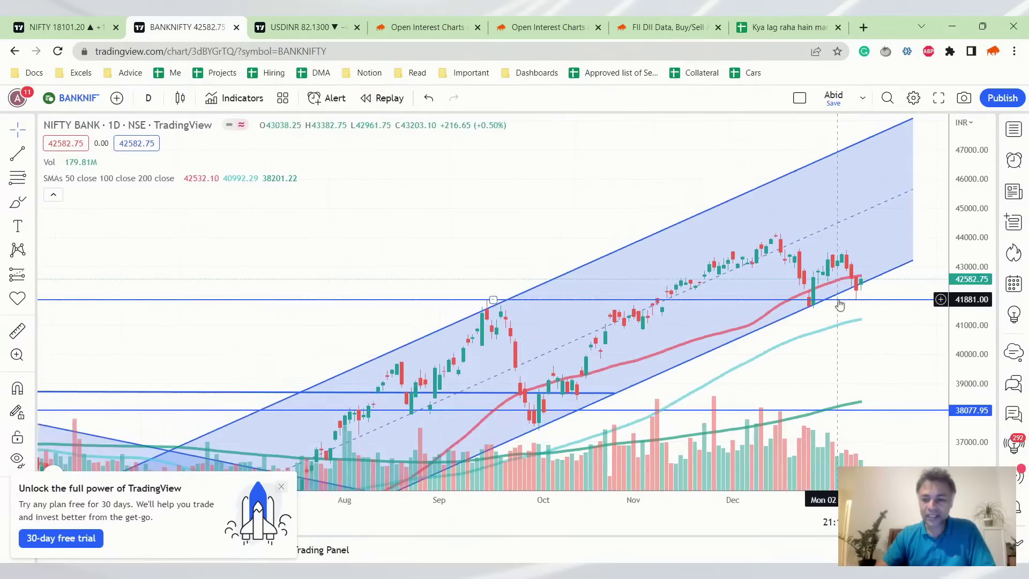
# Study BANKNIFTY's longer daily history, comparing the 2022 falling channel with the current rising channel and the 41863.95 level.
pyautogui.scroll(-2, 469, 316)
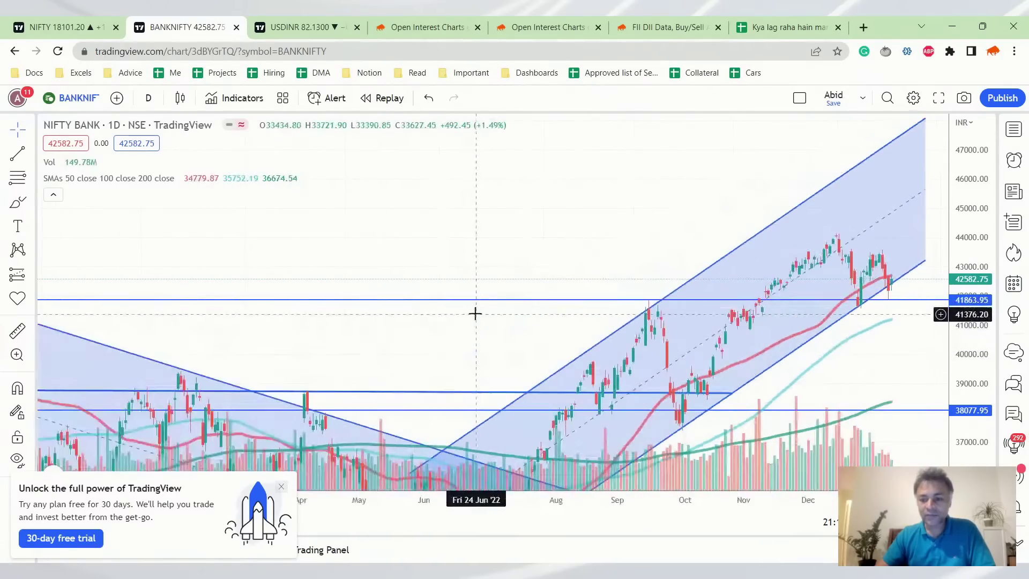
pyautogui.moveTo(961, 321); pyautogui.dragTo(959, 326)
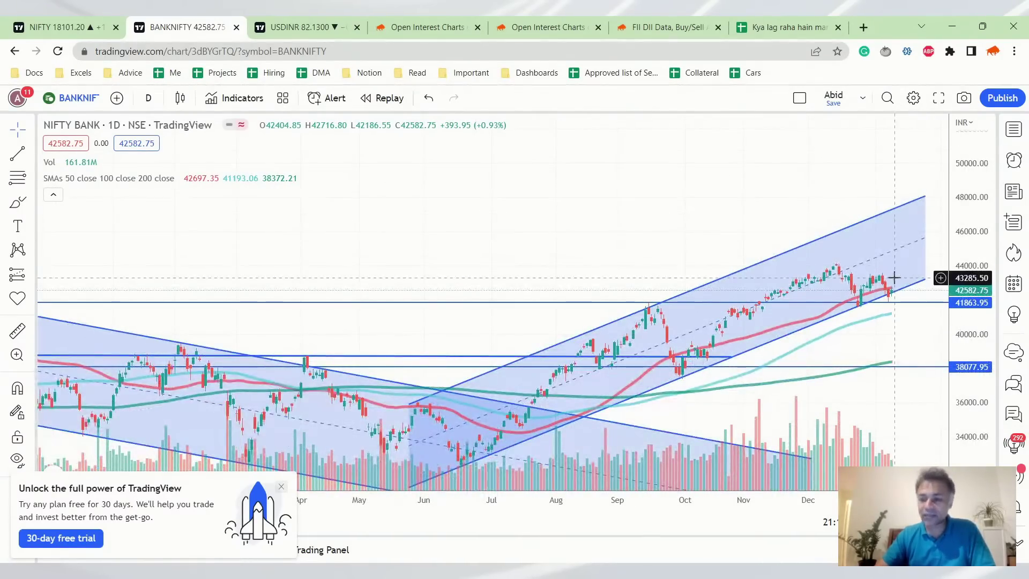
pyautogui.scroll(3, 977, 284)
pyautogui.moveTo(976, 295); pyautogui.dragTo(976, 285)
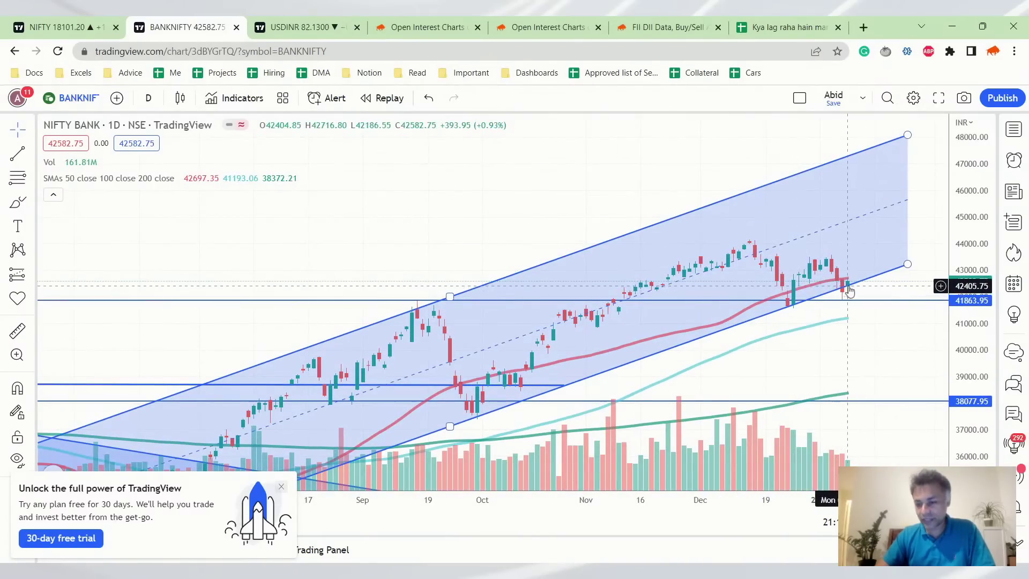
pyautogui.scroll(-3, 831, 300)
pyautogui.moveTo(976, 283); pyautogui.dragTo(976, 290)
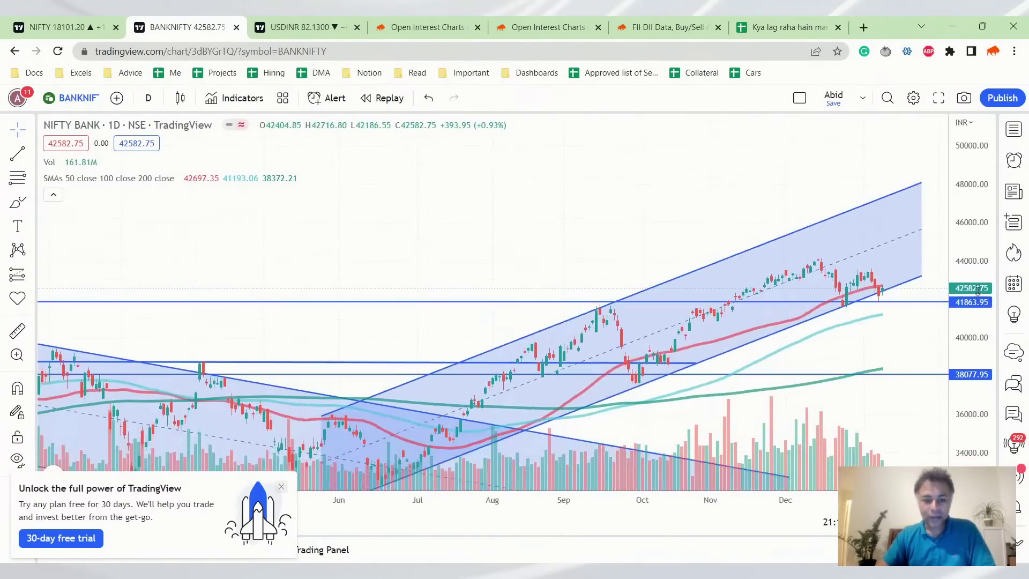
pyautogui.scroll(-2, 685, 300)
pyautogui.scroll(-2, 643, 305)
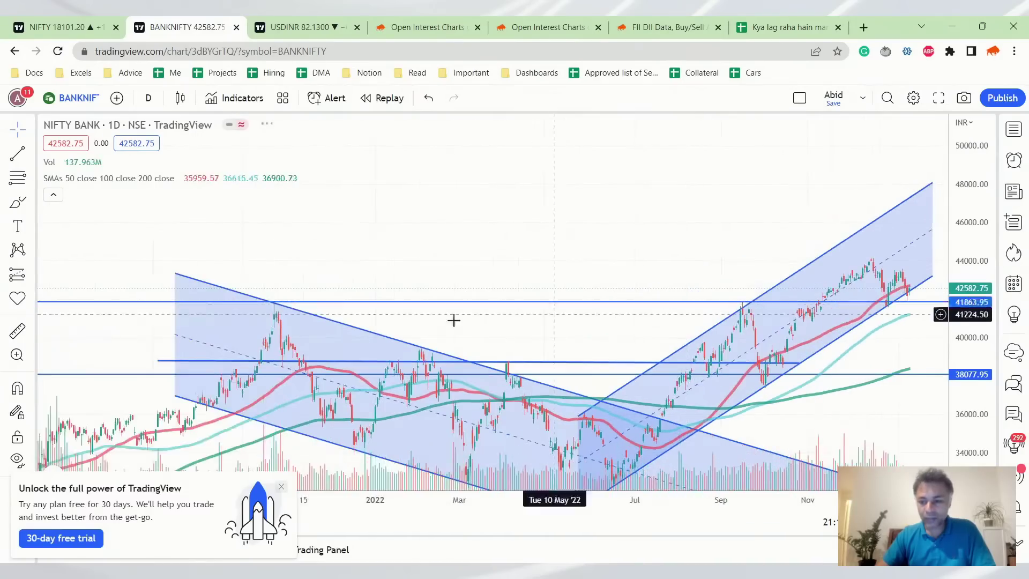
pyautogui.scroll(1, 788, 329)
pyautogui.scroll(1, 787, 329)
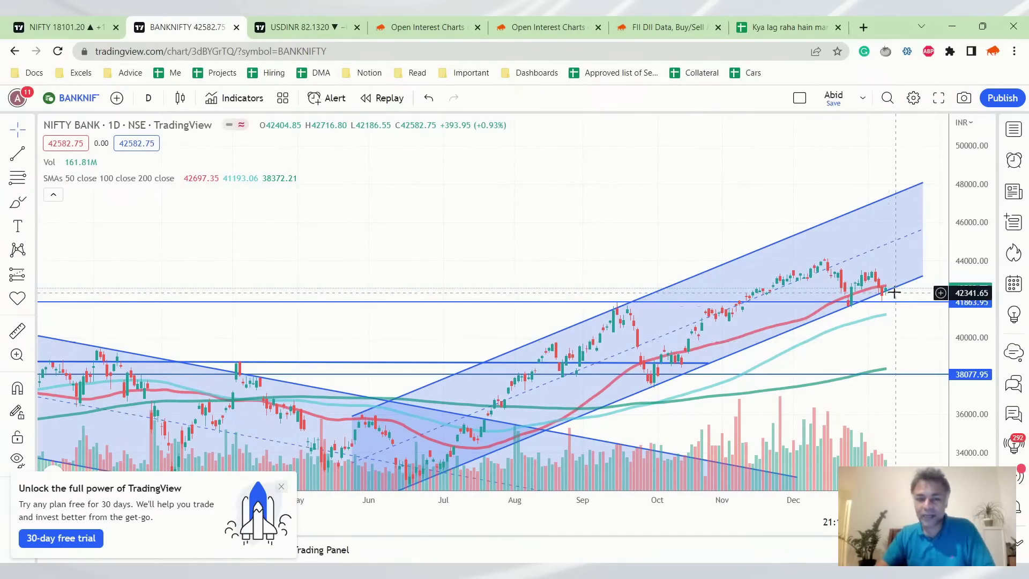
# Examine the NIFTY weekly chart's latest candle against the rising channel's lower edge and compare it with the BANKNIFTY daily chart.
pyautogui.click(59, 22)
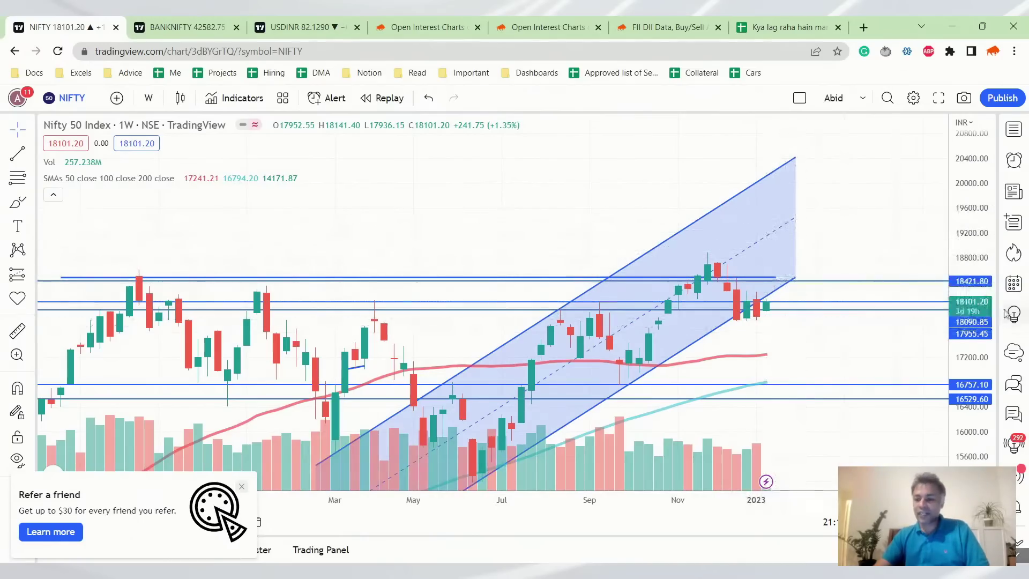
pyautogui.hotkey('alt', 'r')
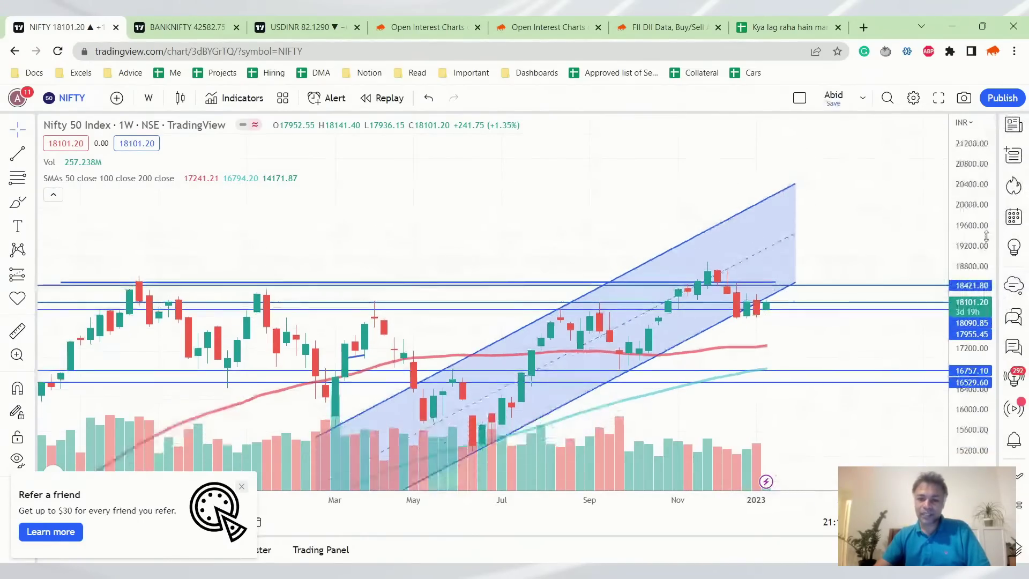
pyautogui.scroll(2, 839, 267)
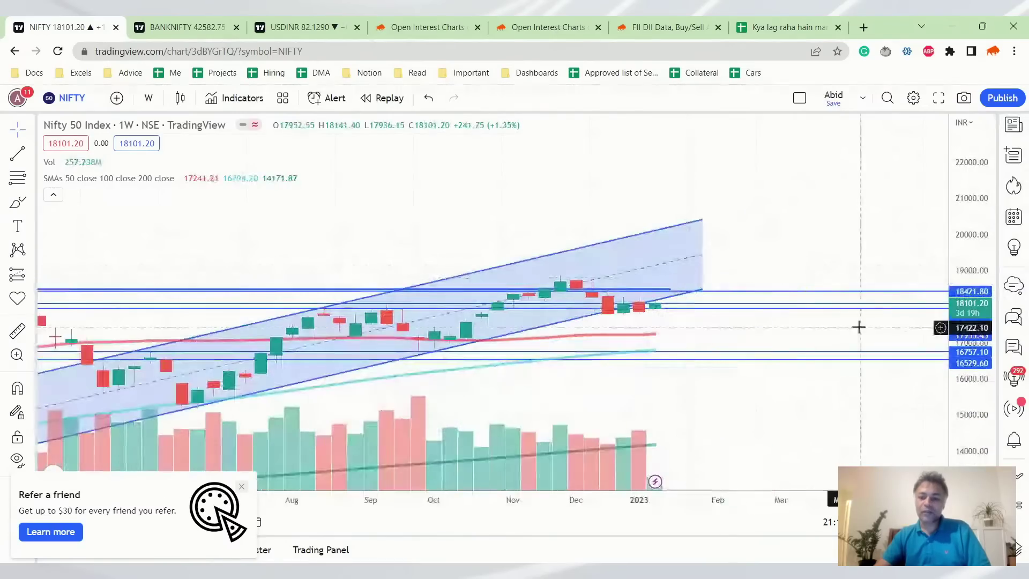
pyautogui.scroll(1, 834, 301)
pyautogui.scroll(-2, 721, 308)
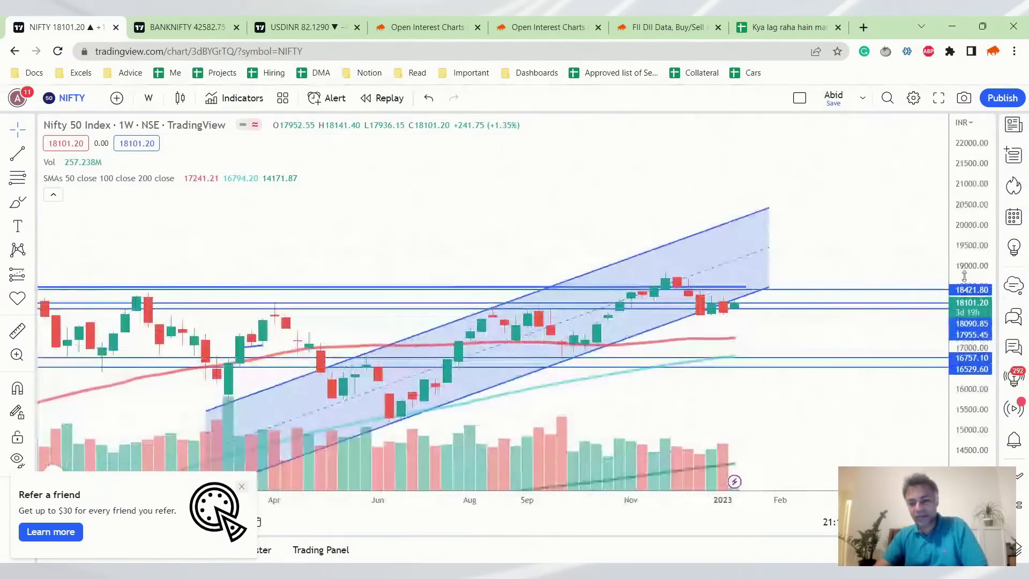
pyautogui.moveTo(699, 401); pyautogui.dragTo(765, 349)
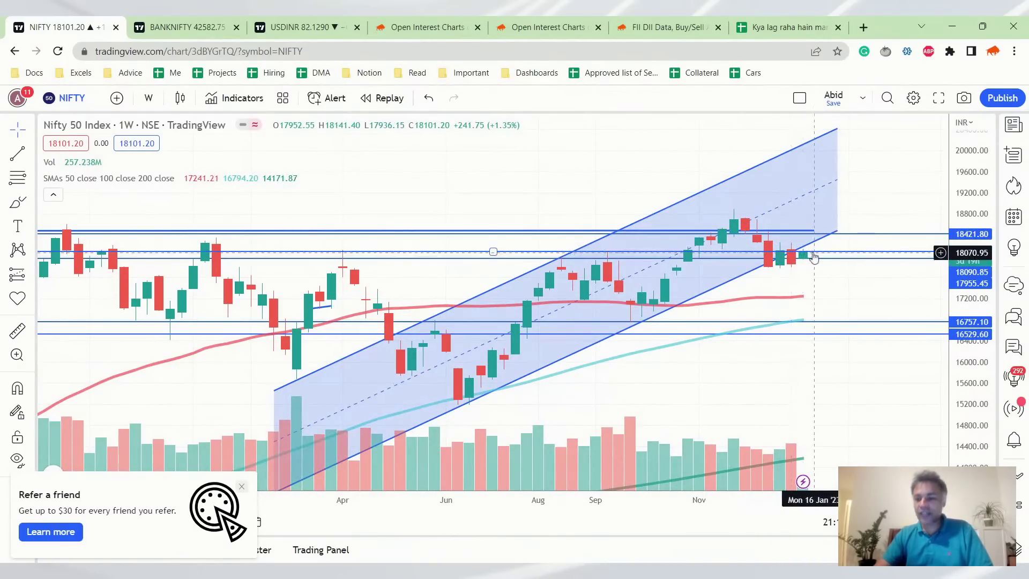
pyautogui.click(808, 250)
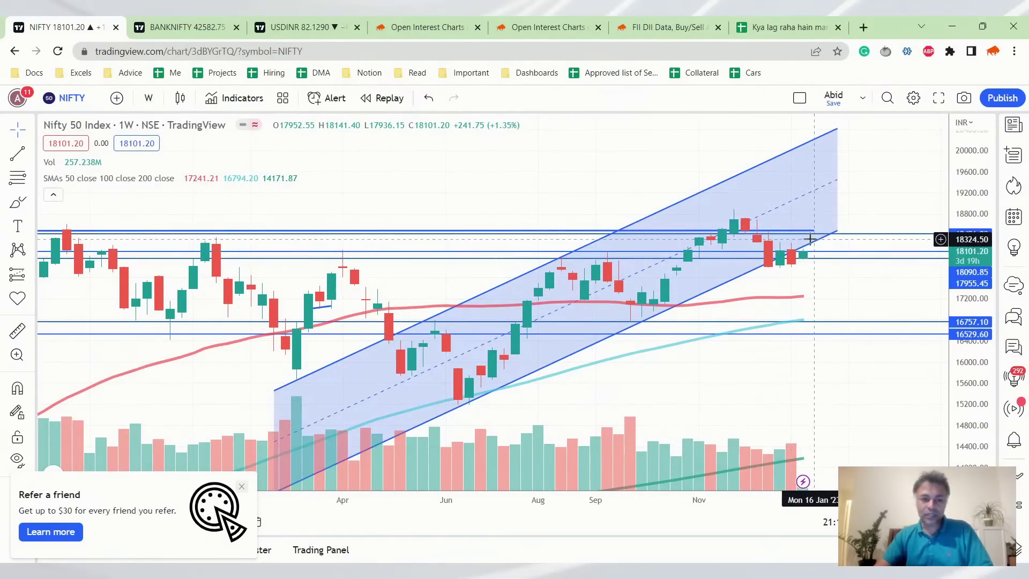
pyautogui.click(185, 26)
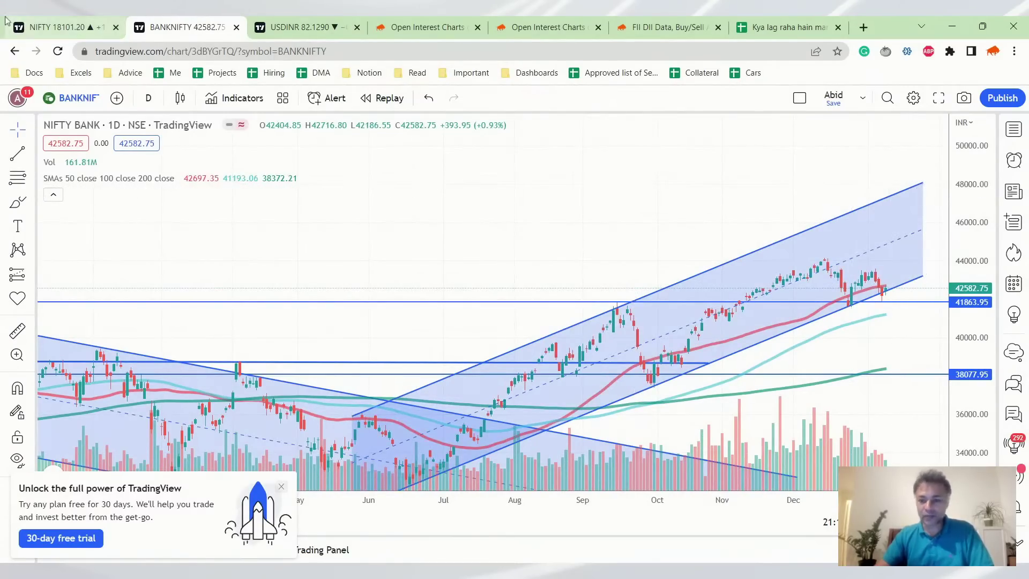
# Replace the NIFTY weekly chart's symbol with FINNIFTY FUTURES from NSE and view its price history.
pyautogui.click(41, 20)
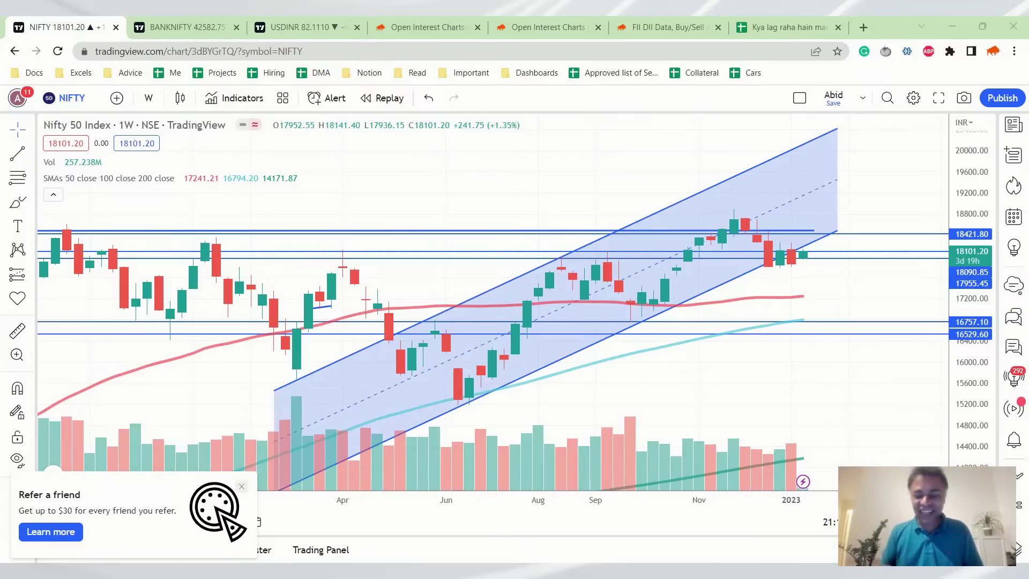
pyautogui.click(75, 99)
pyautogui.write('FINN')
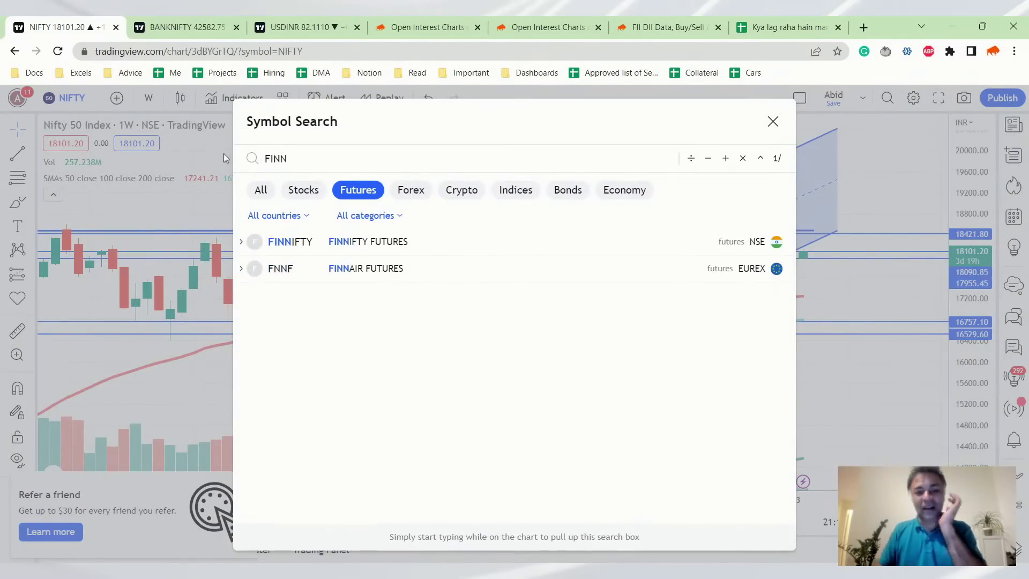
pyautogui.click(330, 251)
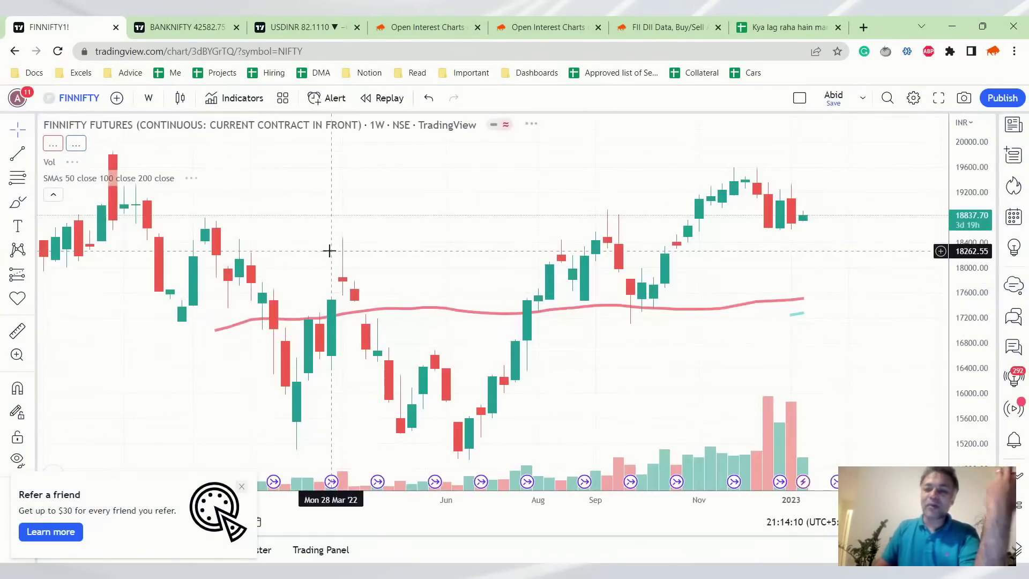
pyautogui.scroll(-2, 493, 198)
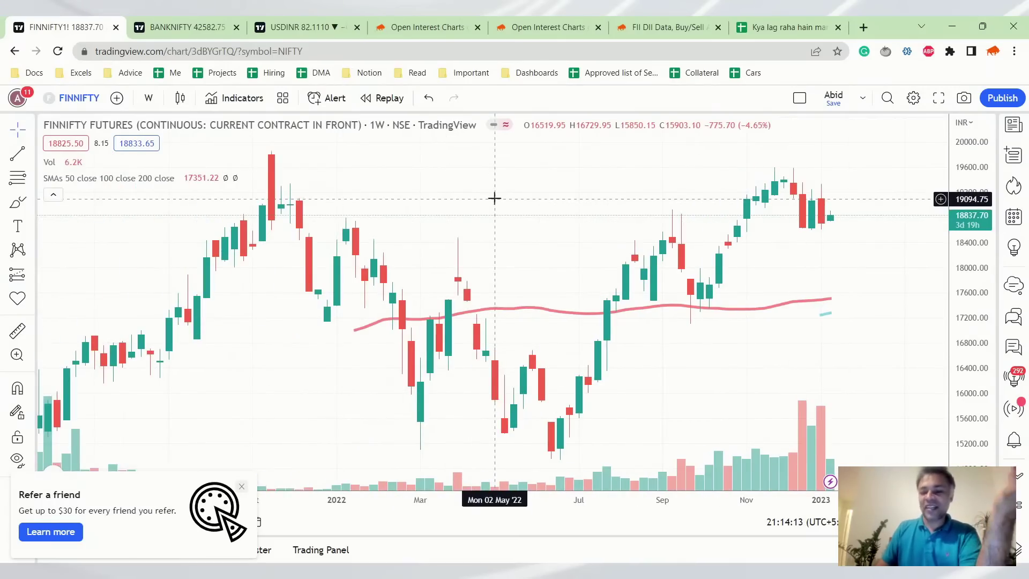
# Examine the FINNIFTY futures weekly chart over a wider price range and a longer history.
pyautogui.moveTo(969, 236); pyautogui.dragTo(970, 246)
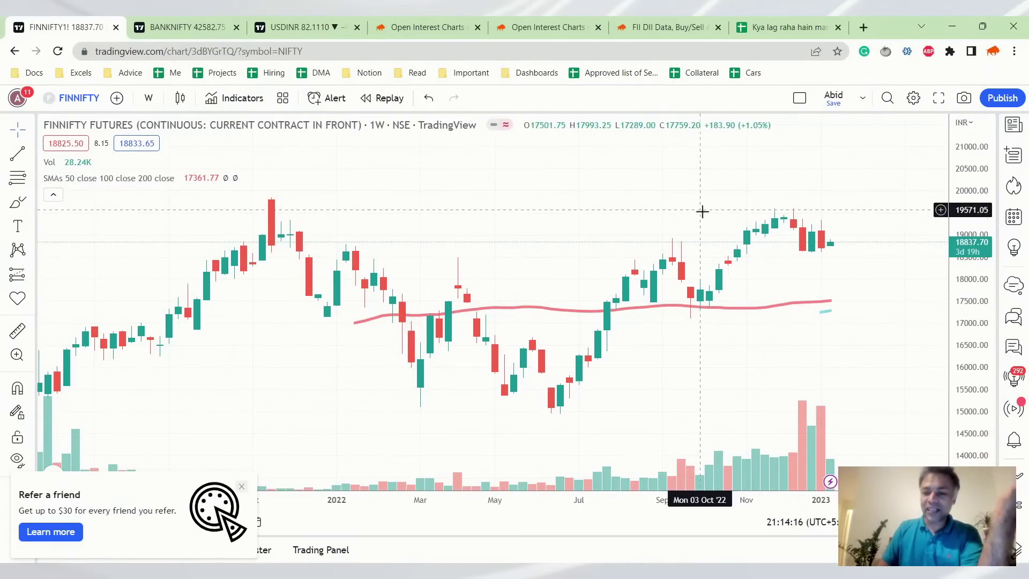
pyautogui.scroll(-2, 750, 236)
pyautogui.scroll(2, 781, 280)
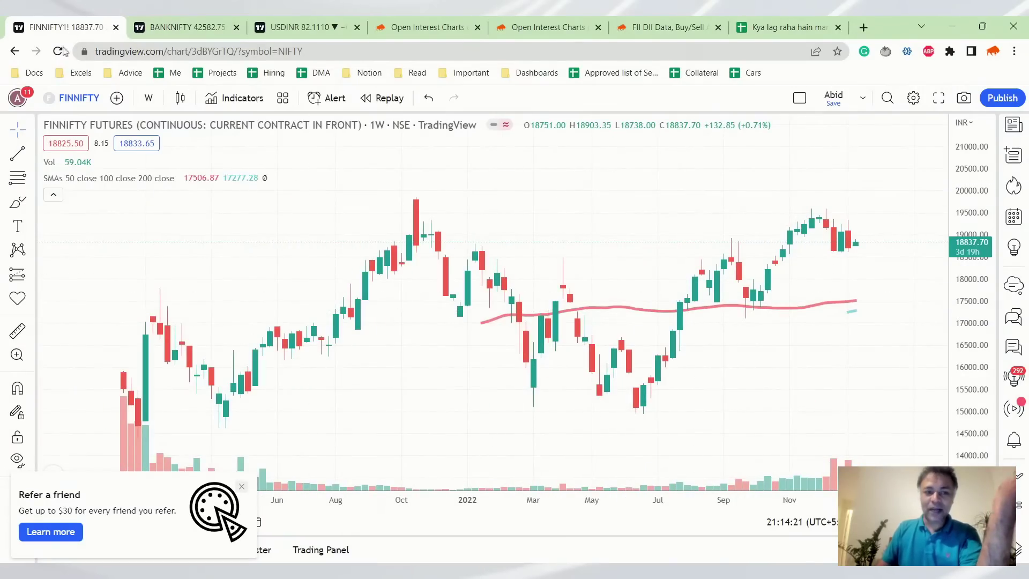
# Reopen the TradingView NIFTY chart and change its symbol to S&P CNX NIFTY INDEX FUTURES from NSE.
pyautogui.click(12, 52)
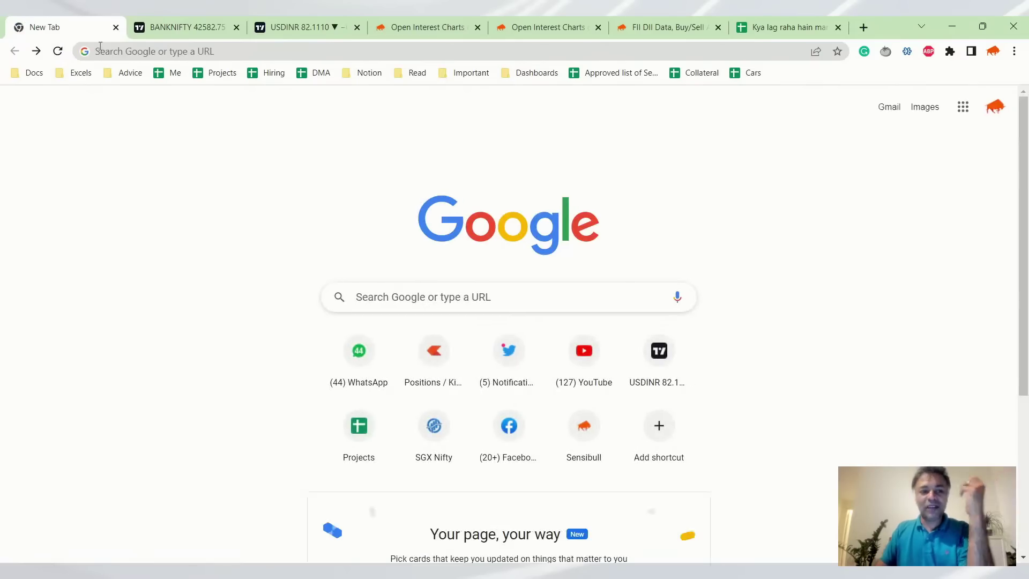
pyautogui.click(154, 56)
pyautogui.write('tr')
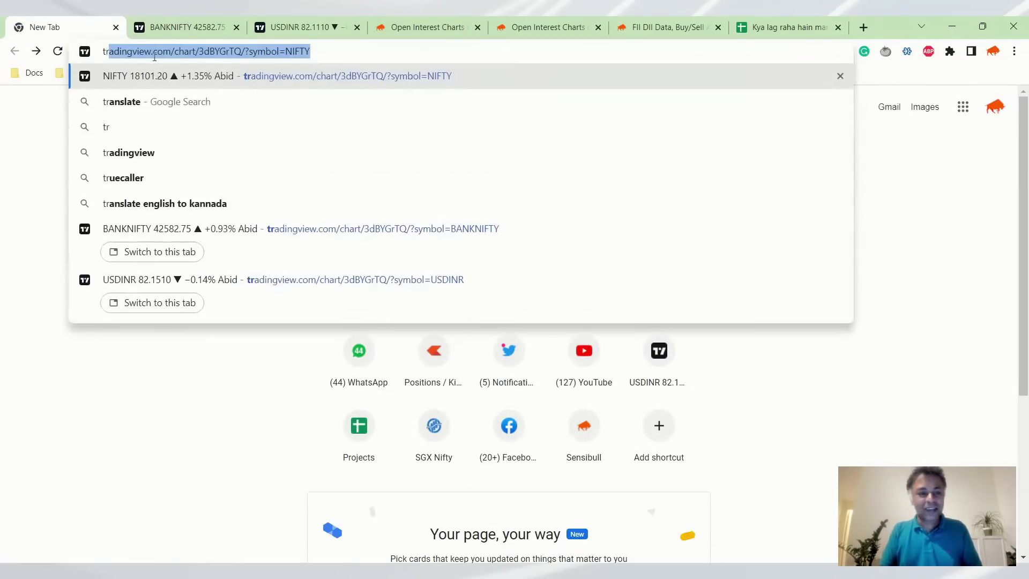
pyautogui.press('Return')
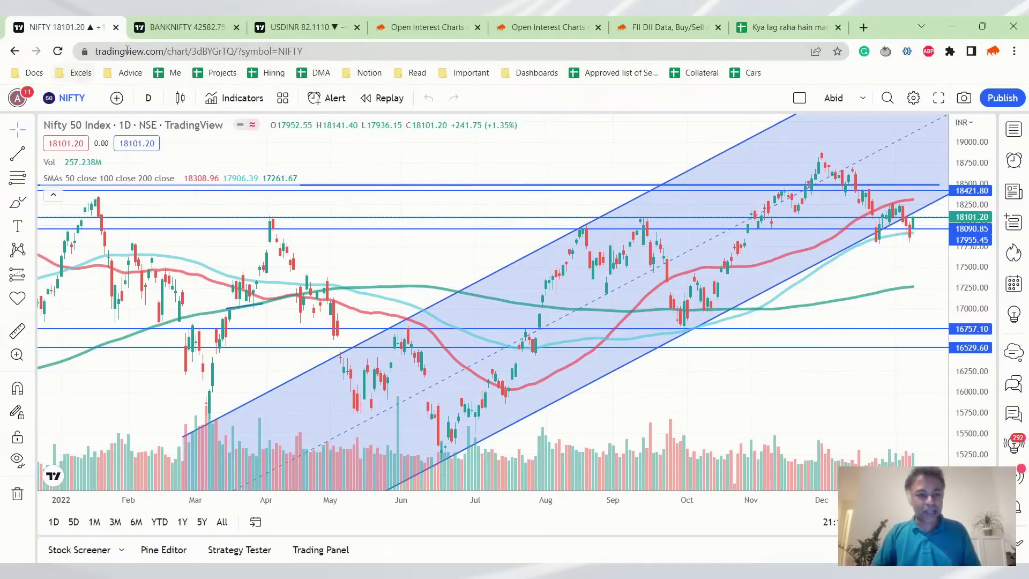
pyautogui.click(79, 96)
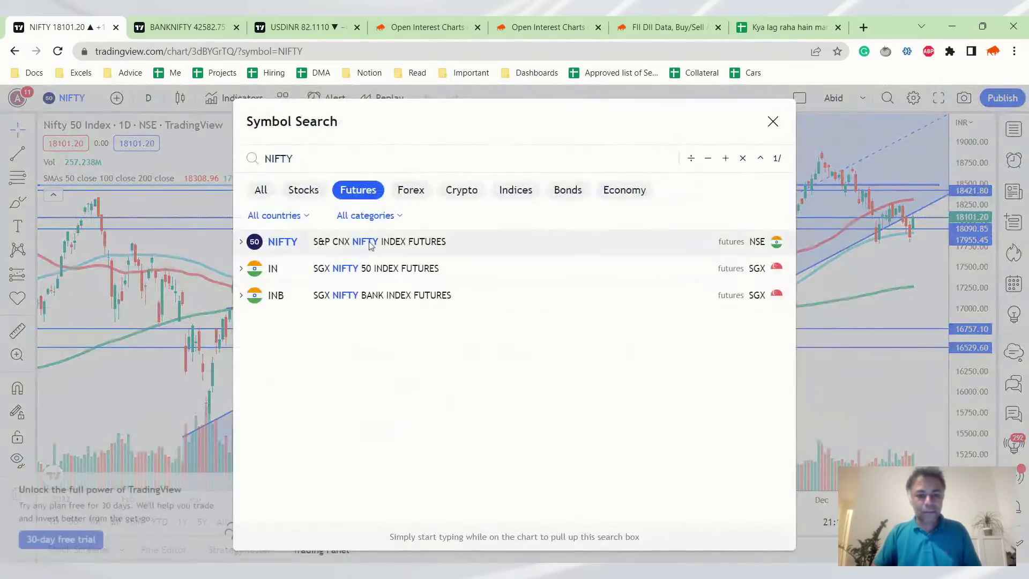
pyautogui.click(360, 242)
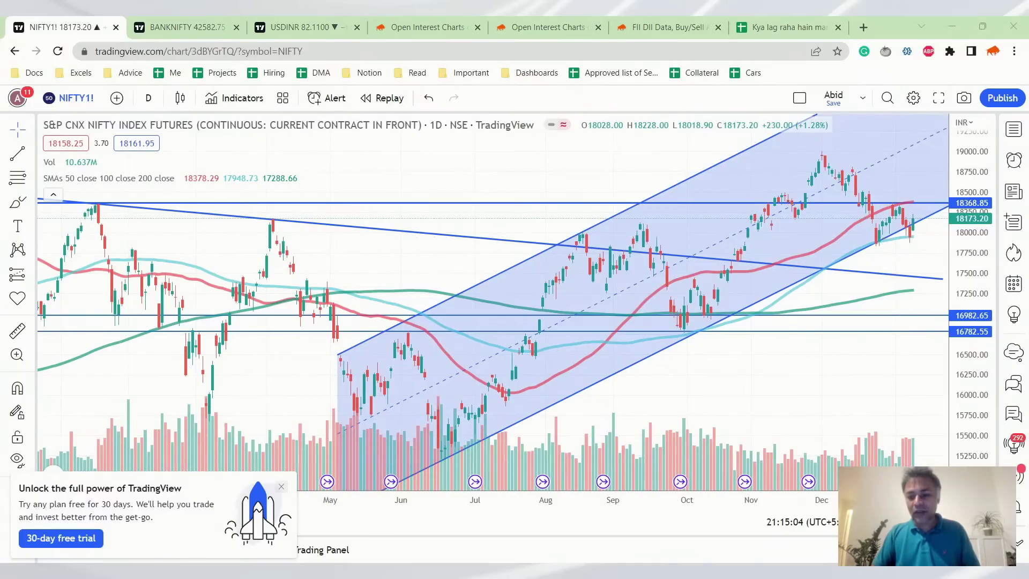
# Look up the day's Dow Jones (djia) and S&P 500 (s and p 500) quotes in a new browser tab.
pyautogui.click(858, 25)
pyautogui.write('djia')
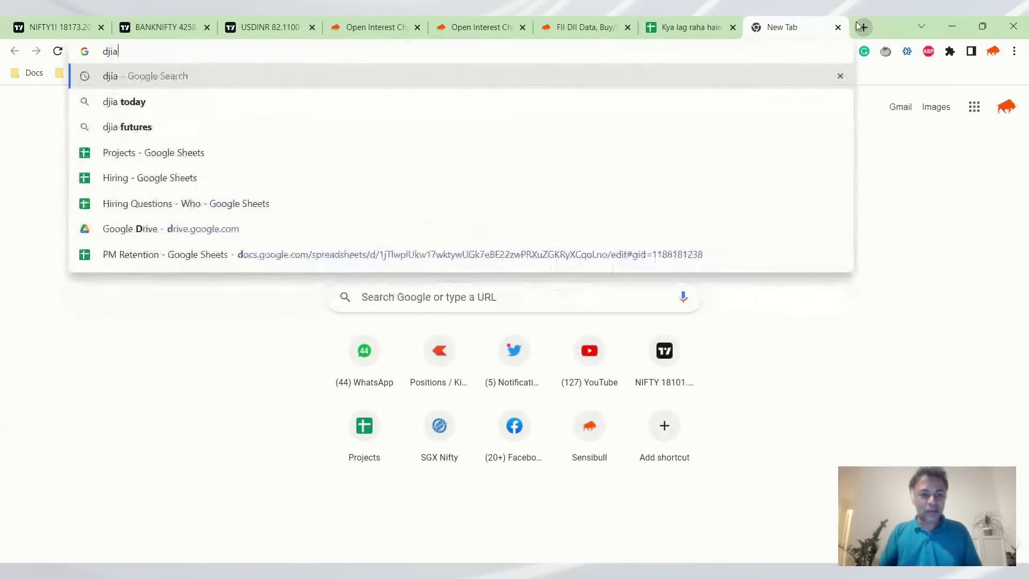
pyautogui.press('Return')
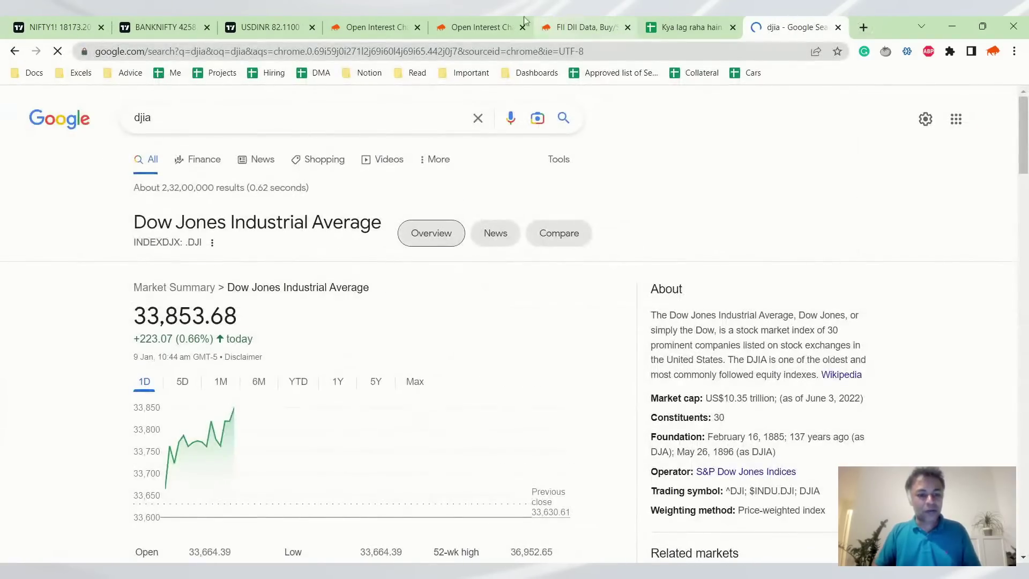
pyautogui.click(278, 52)
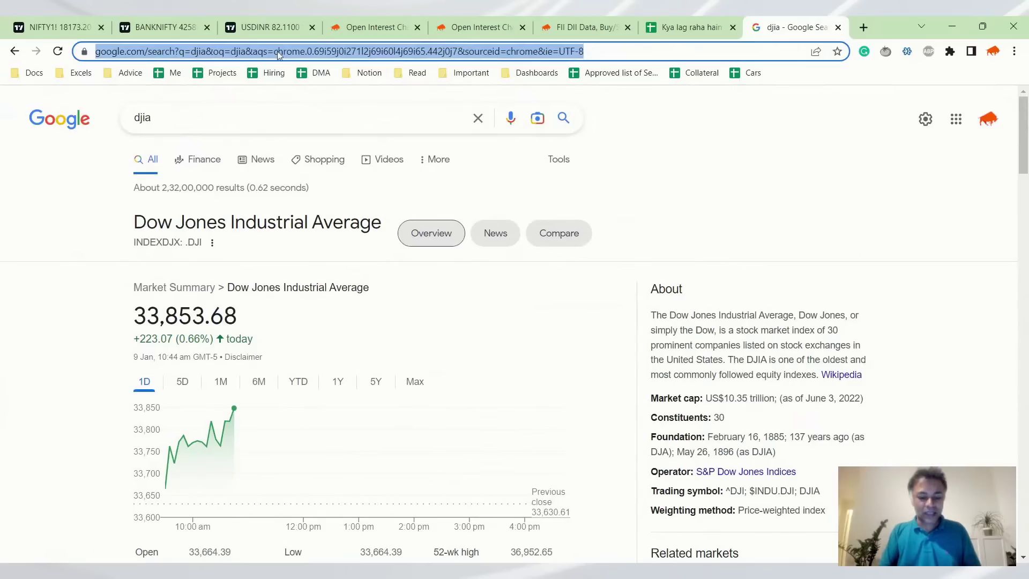
pyautogui.write('s and')
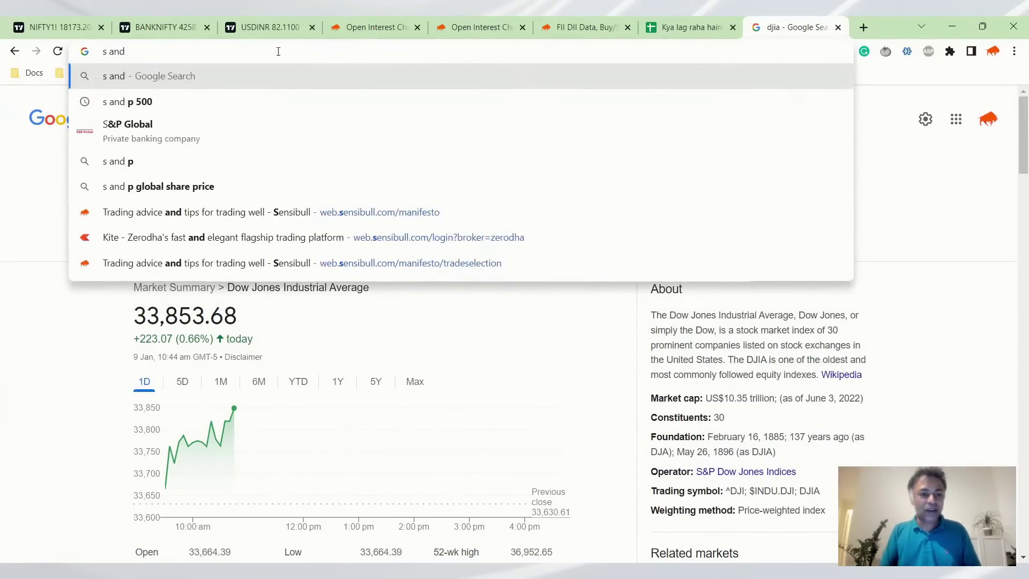
pyautogui.write(' p')
pyautogui.press('Return')
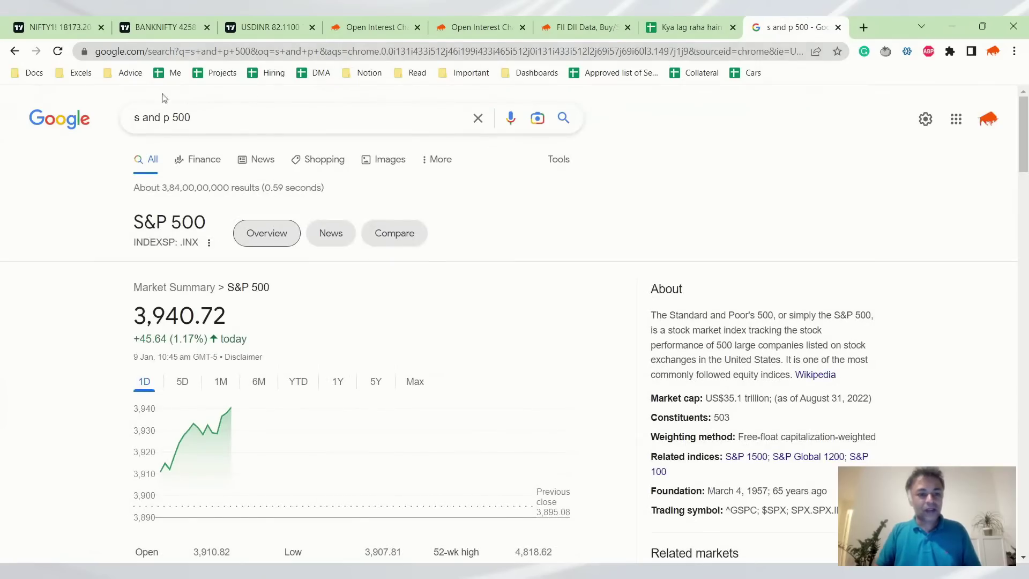
# Look up the day's nasdaq quote and close the search tab.
pyautogui.click(185, 49)
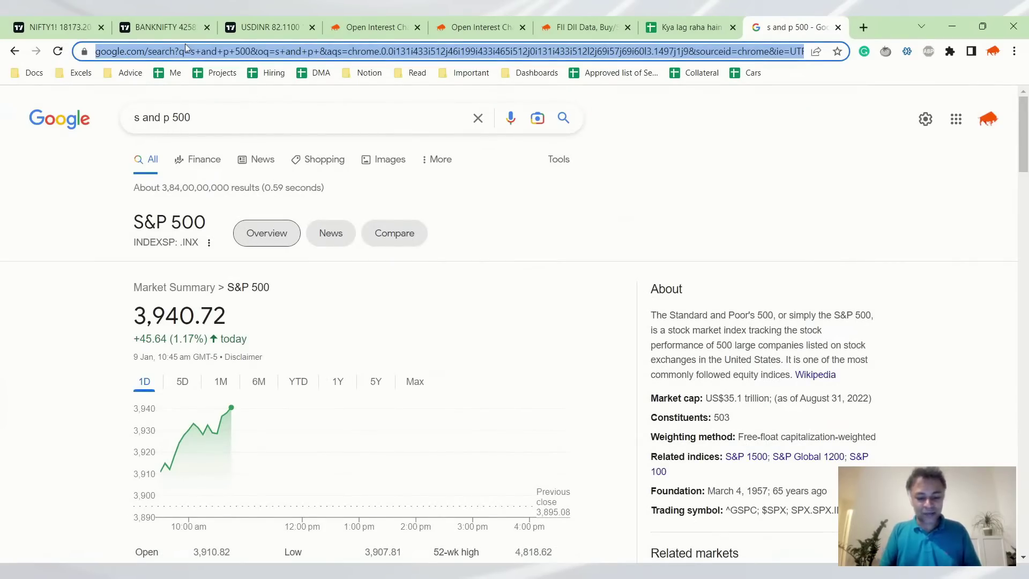
pyautogui.write('nas')
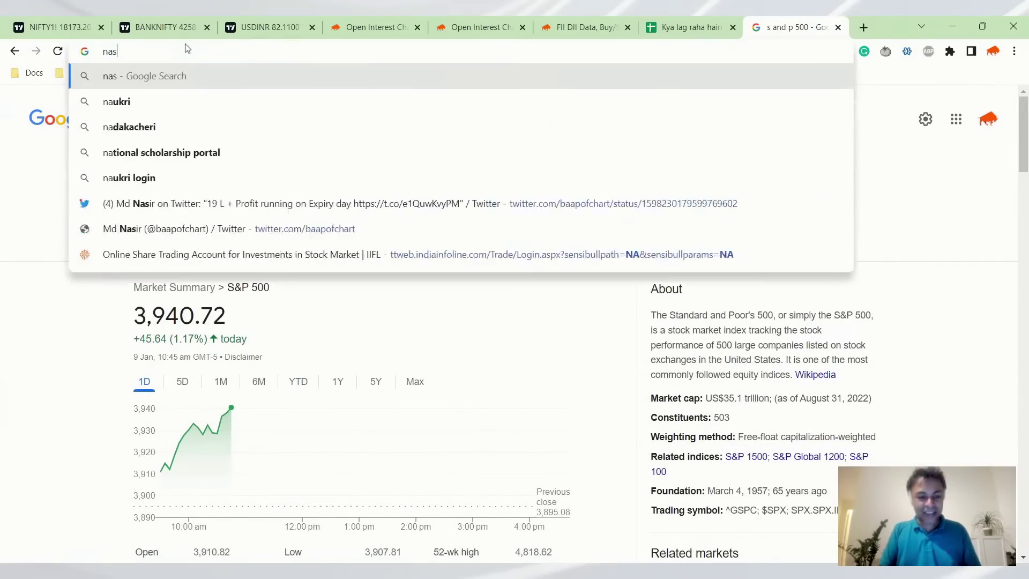
pyautogui.press('Down')
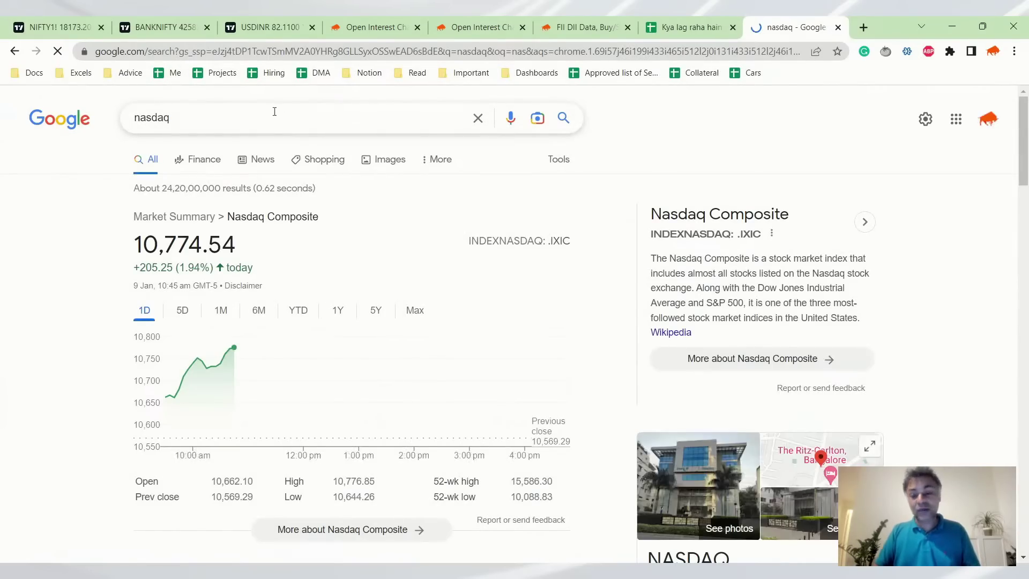
pyautogui.hotkey('ctrl', 'w')
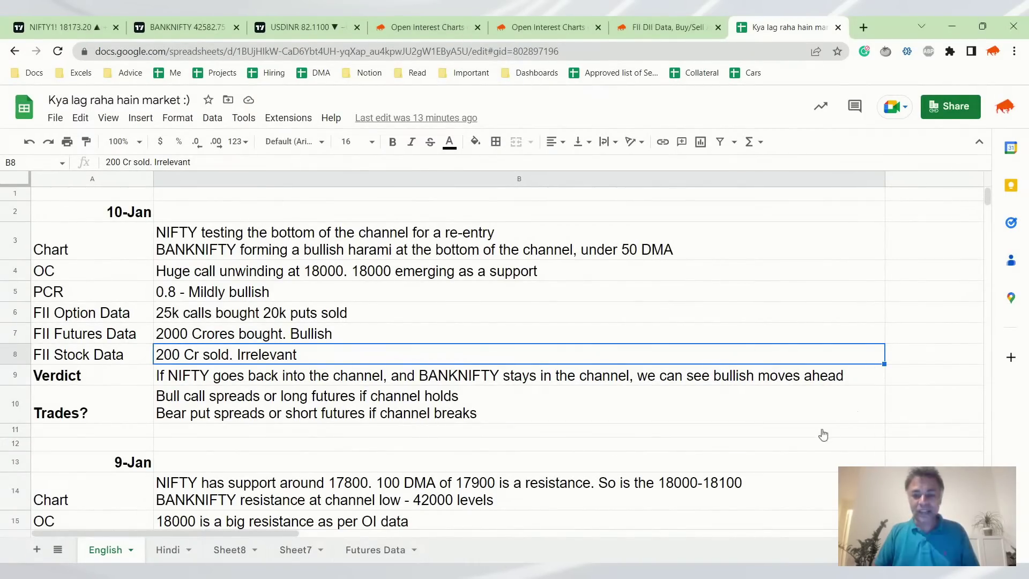
# Examine the NIFTY futures daily chart's latest candles against the rising channel's lower edge, with the channel's extension ahead in view.
pyautogui.click(33, 25)
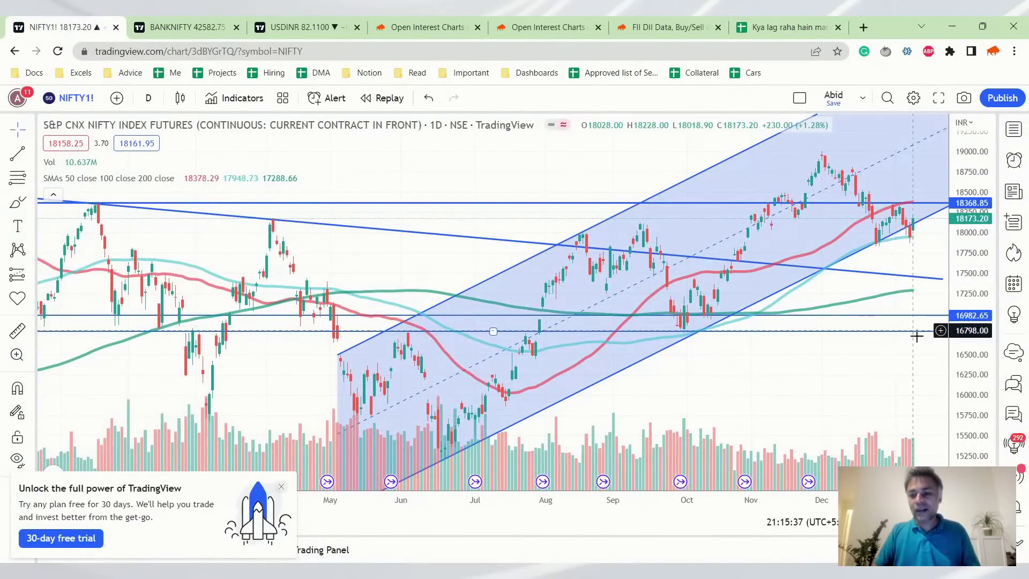
pyautogui.moveTo(971, 284); pyautogui.dragTo(971, 316)
pyautogui.moveTo(930, 358); pyautogui.dragTo(773, 356)
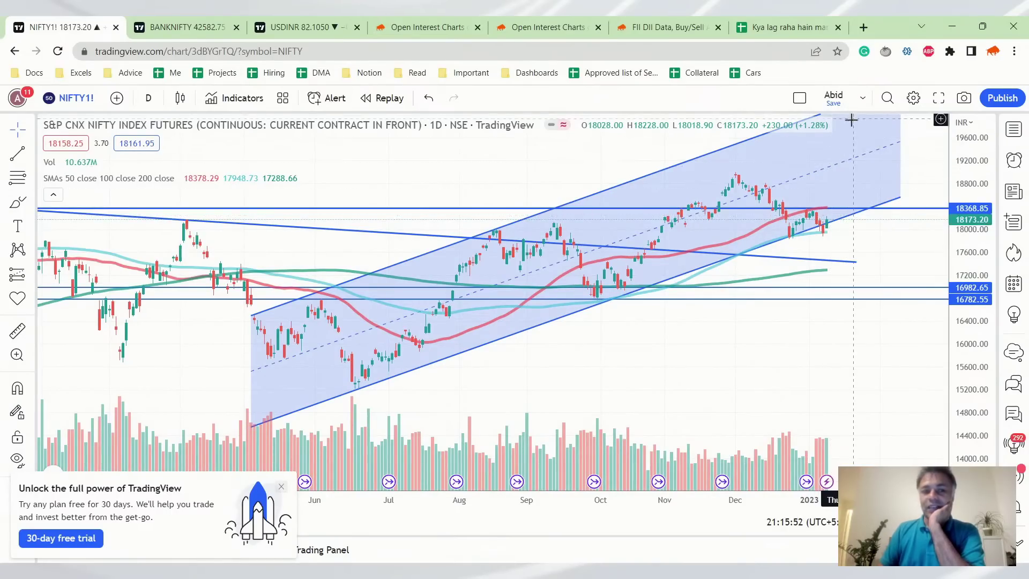
# Check the BANKNIFTY daily chart's rising channel and read the 10-Jan Trades? entry in the market notes sheet.
pyautogui.click(175, 24)
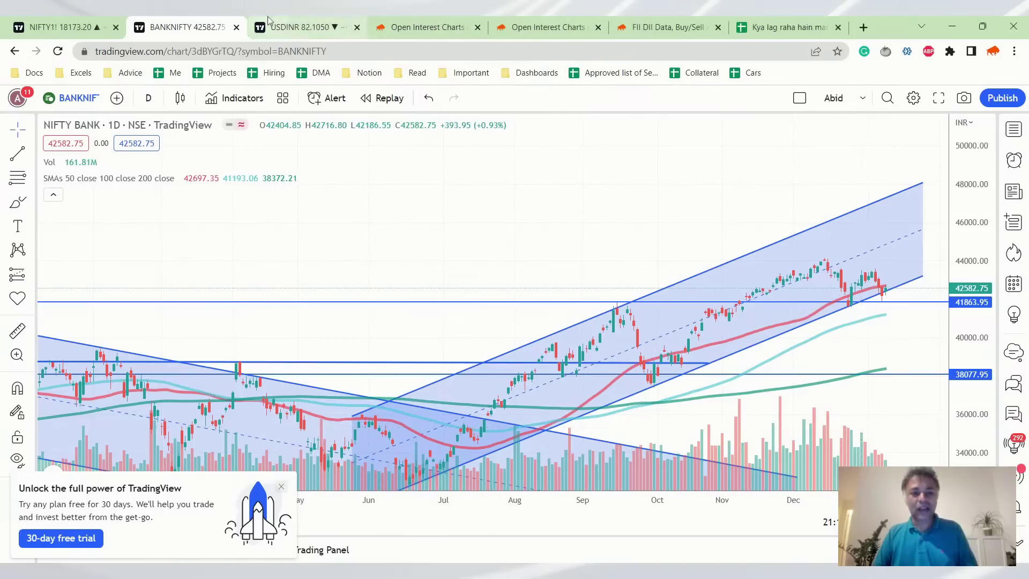
pyautogui.click(776, 27)
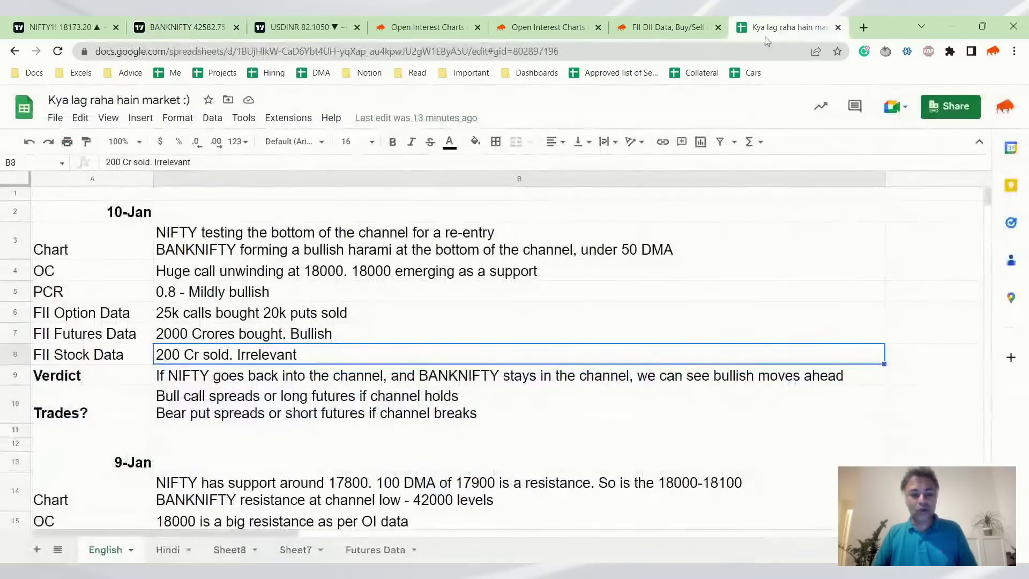
pyautogui.click(279, 417)
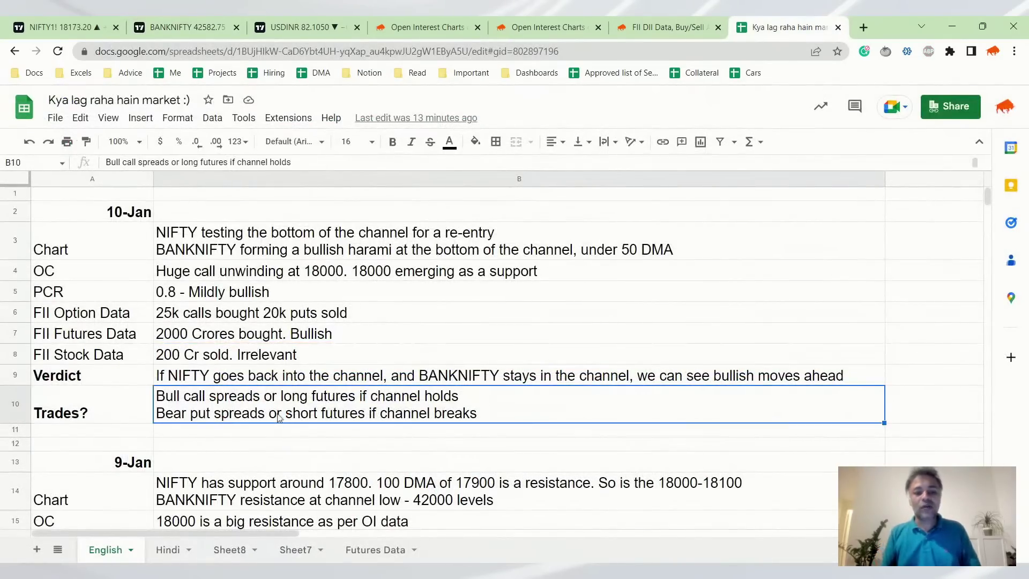